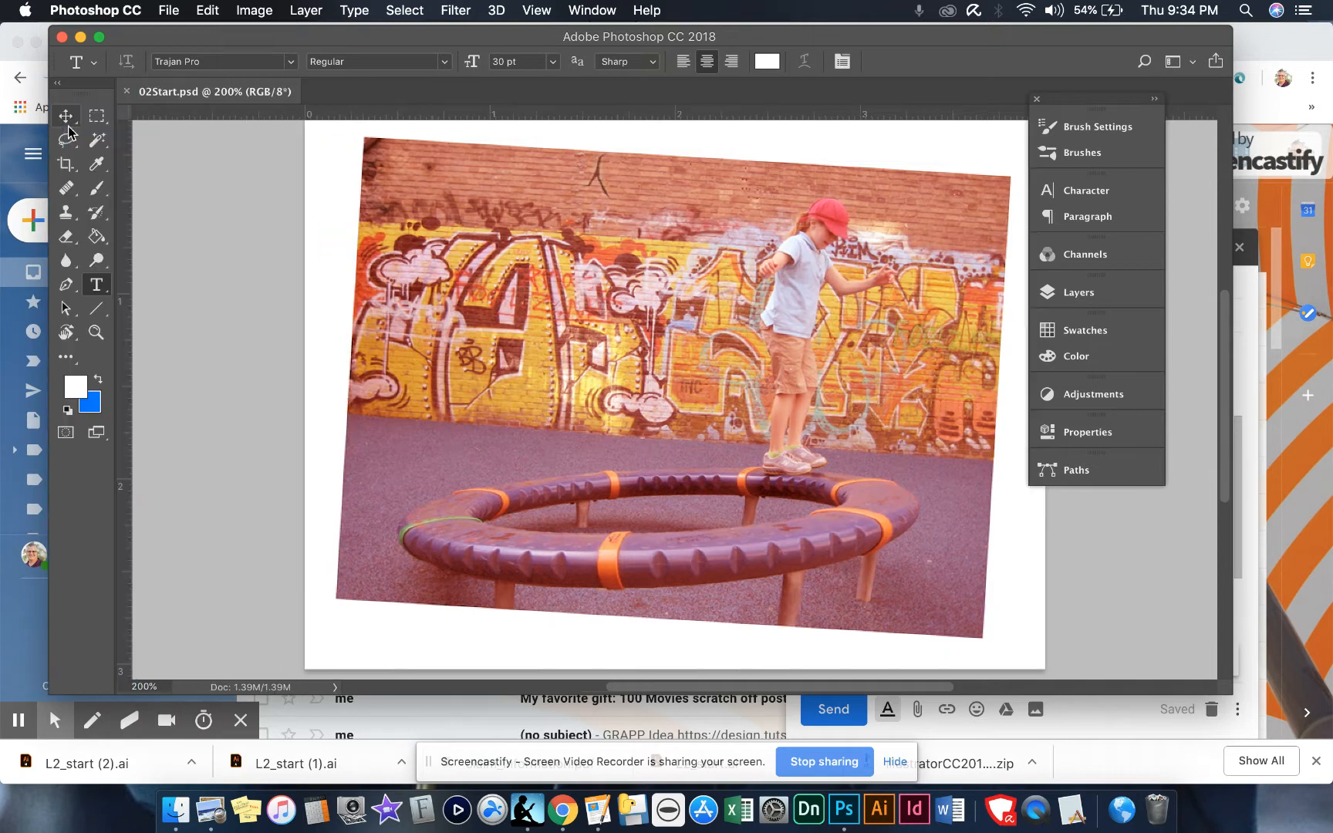
Move the program window to the screen's edge and undock the tools panel so it floats beside the canvas.
{"action": "left_click_drag", "start_coordinate": [324, 38], "coordinate": [275, 37]}
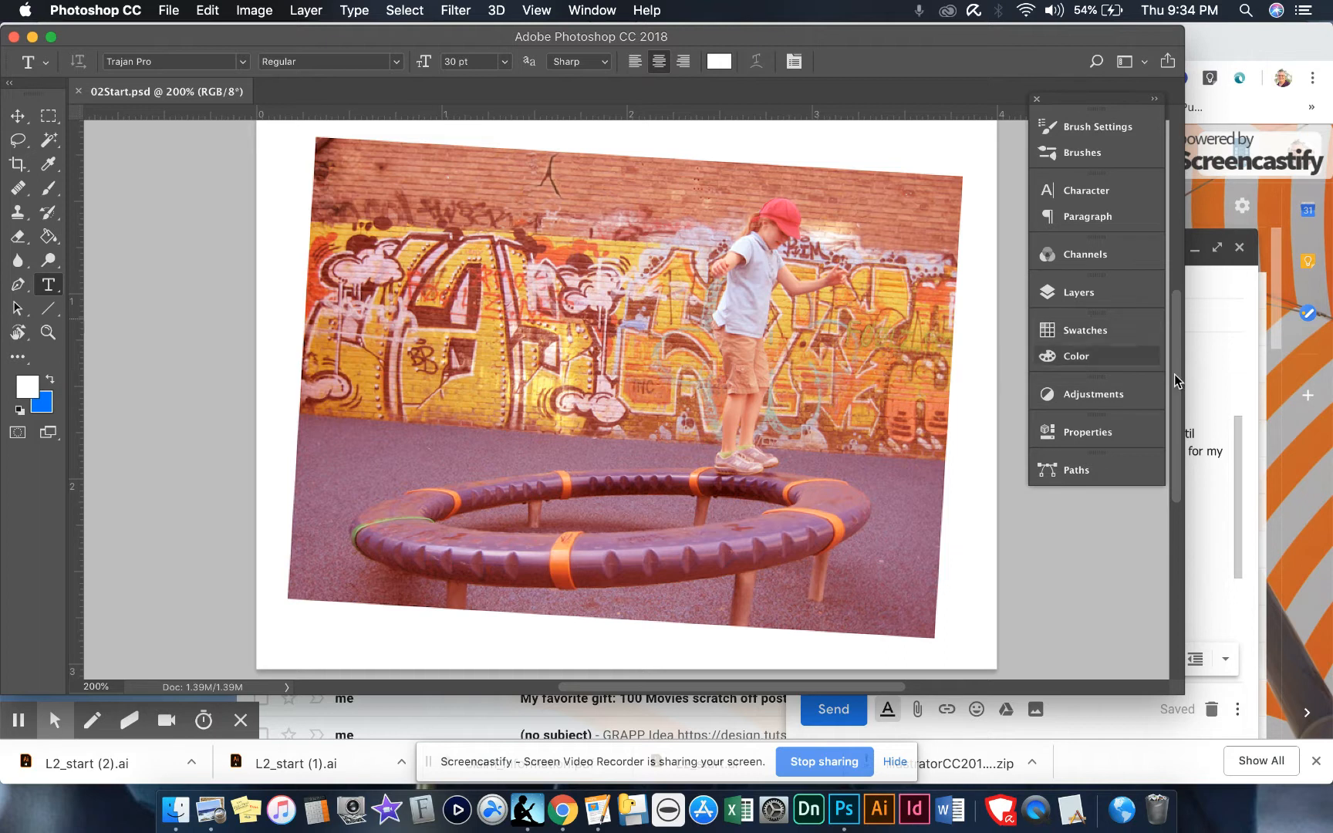
{"action": "scroll", "coordinate": [697, 315], "scroll_direction": "up", "scroll_amount": 3}
{"action": "scroll", "coordinate": [697, 316], "scroll_direction": "down", "scroll_amount": 3}
{"action": "scroll", "coordinate": [697, 315], "scroll_direction": "right", "scroll_amount": 3}
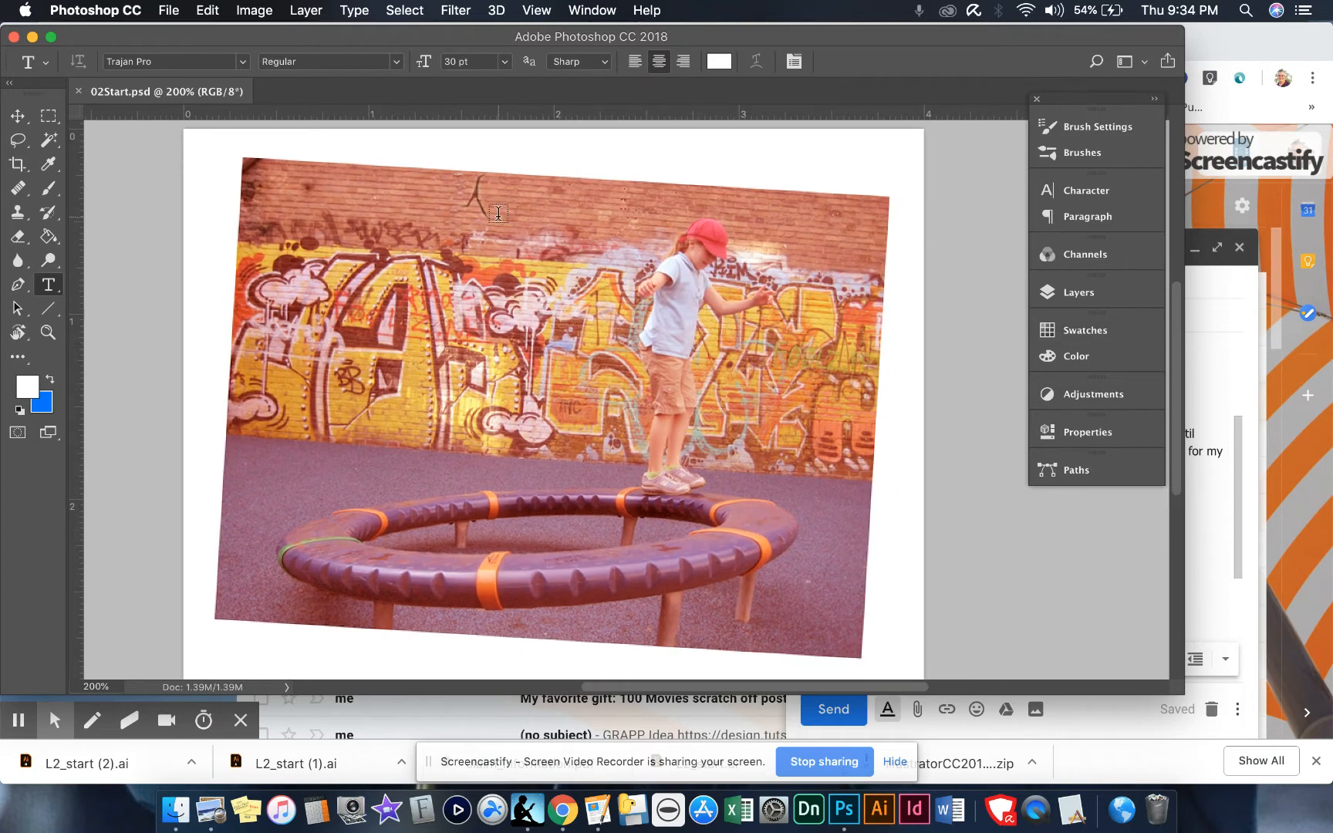
{"action": "left_click_drag", "start_coordinate": [35, 86], "coordinate": [107, 187]}
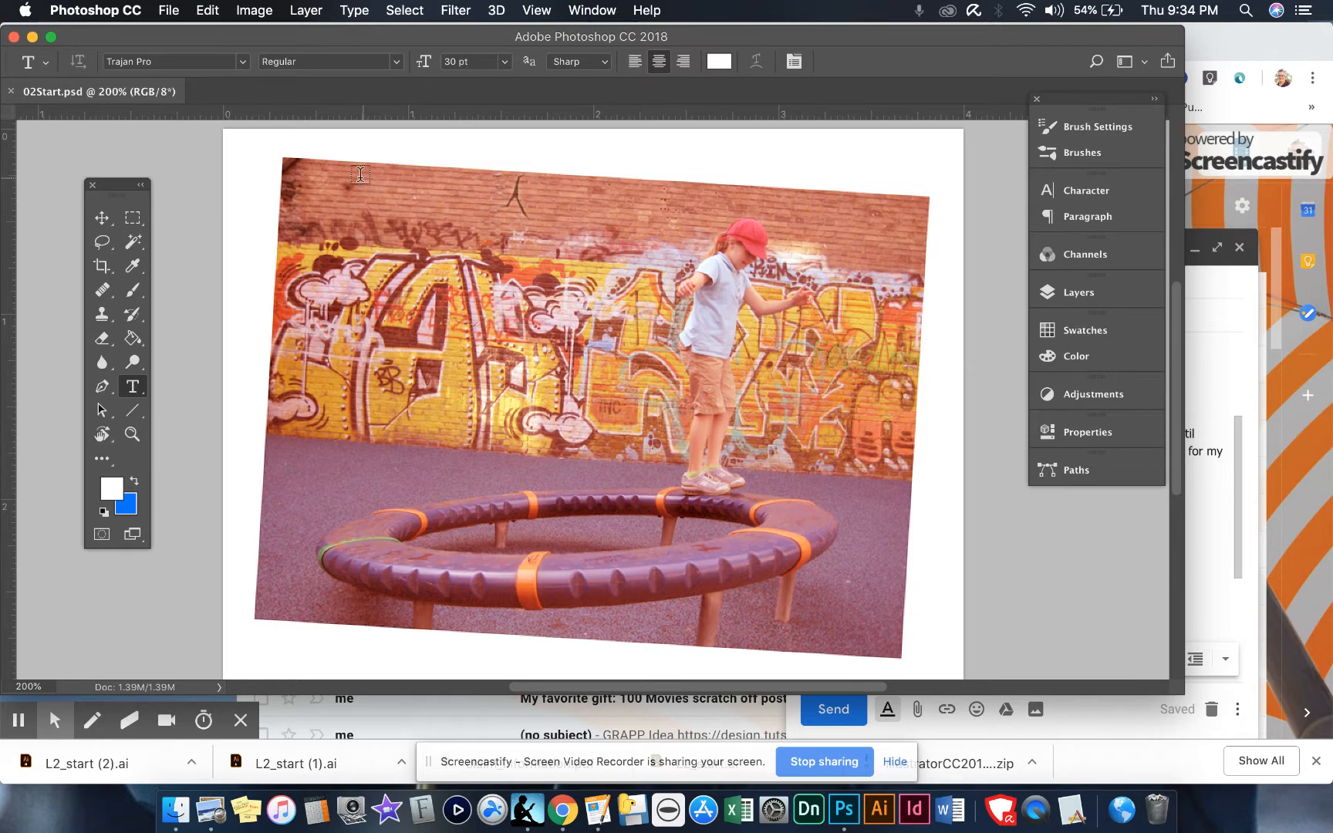
Add a text box across the brick wall above the graffiti reading "Hi there students!" at 16 pt.
{"action": "left_click_drag", "start_coordinate": [340, 181], "coordinate": [686, 285]}
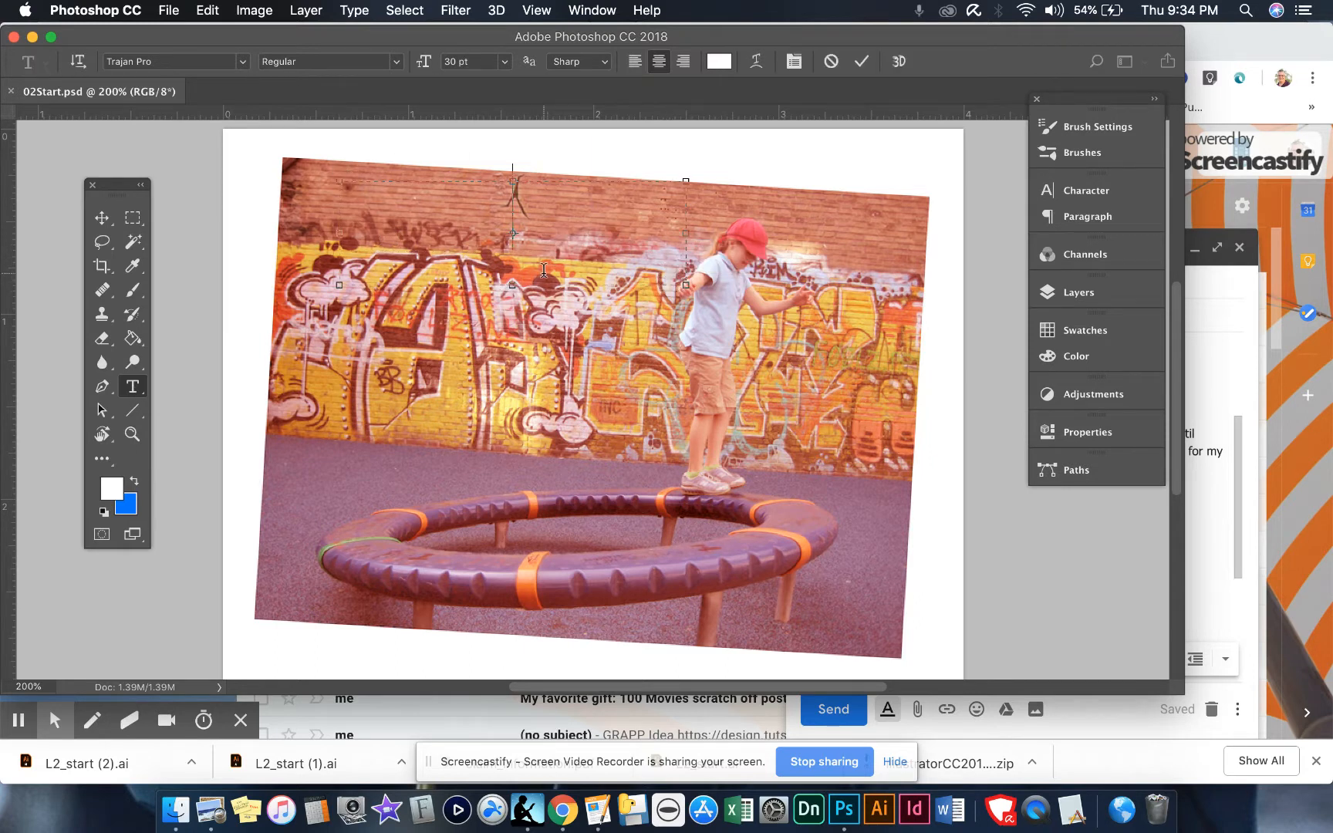
{"action": "type", "text": "HI"}
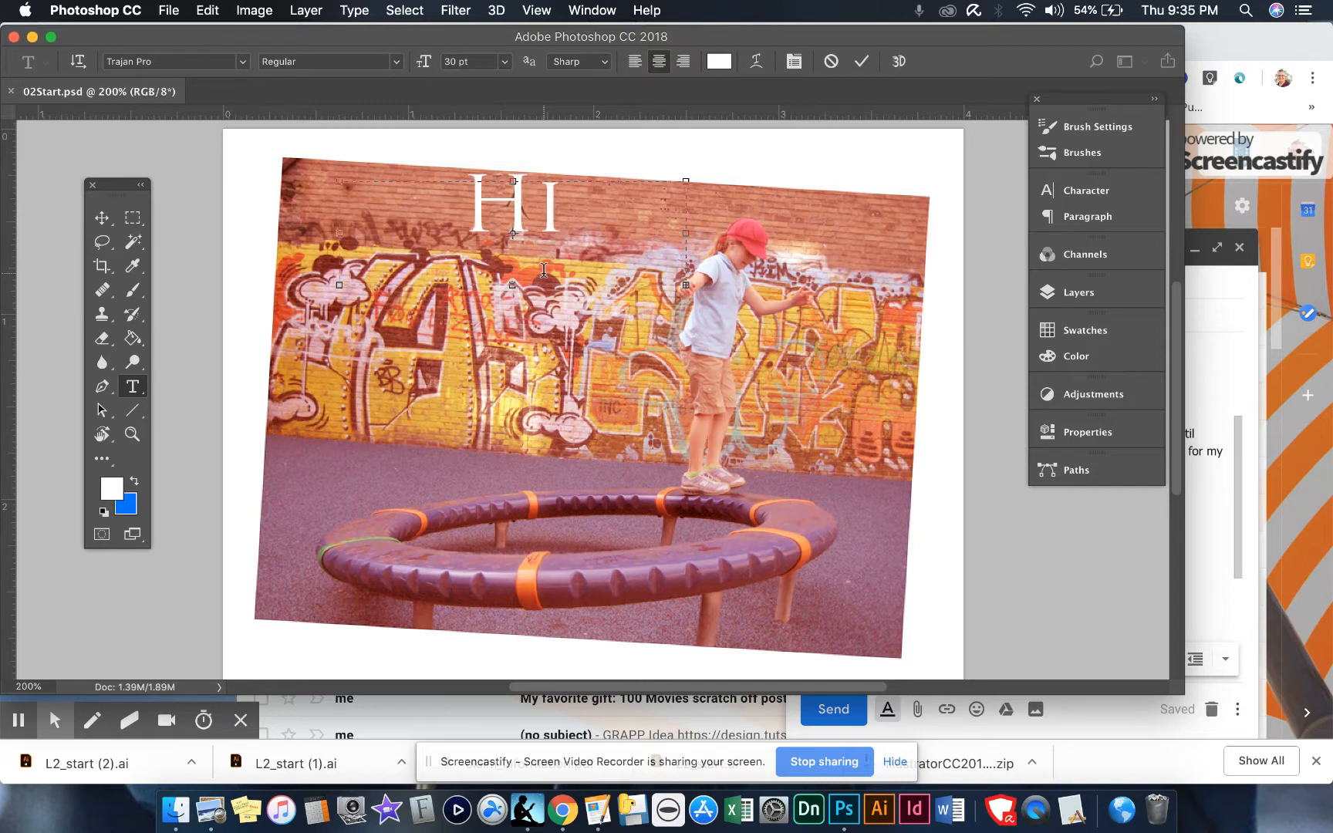
{"action": "key", "text": "super+a"}
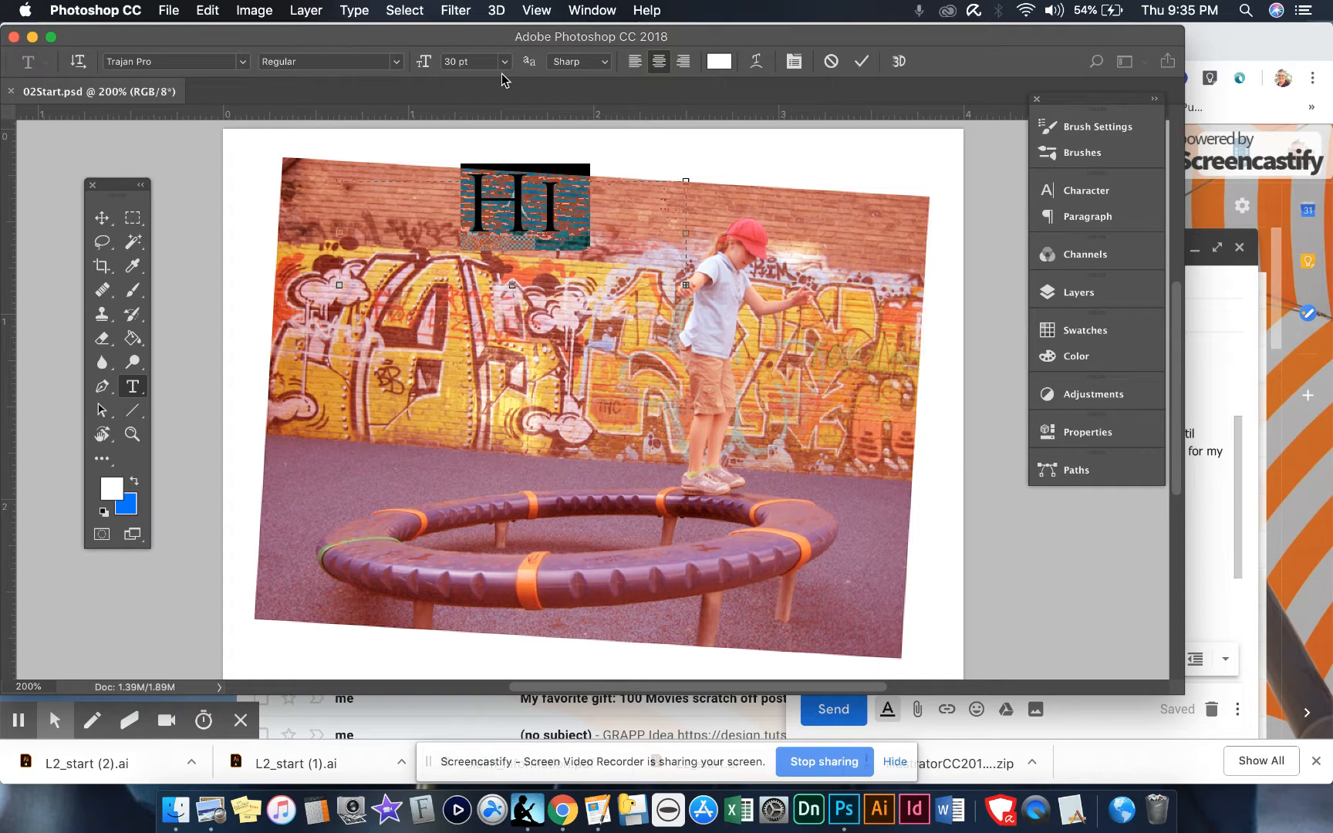
{"action": "left_click", "coordinate": [505, 62]}
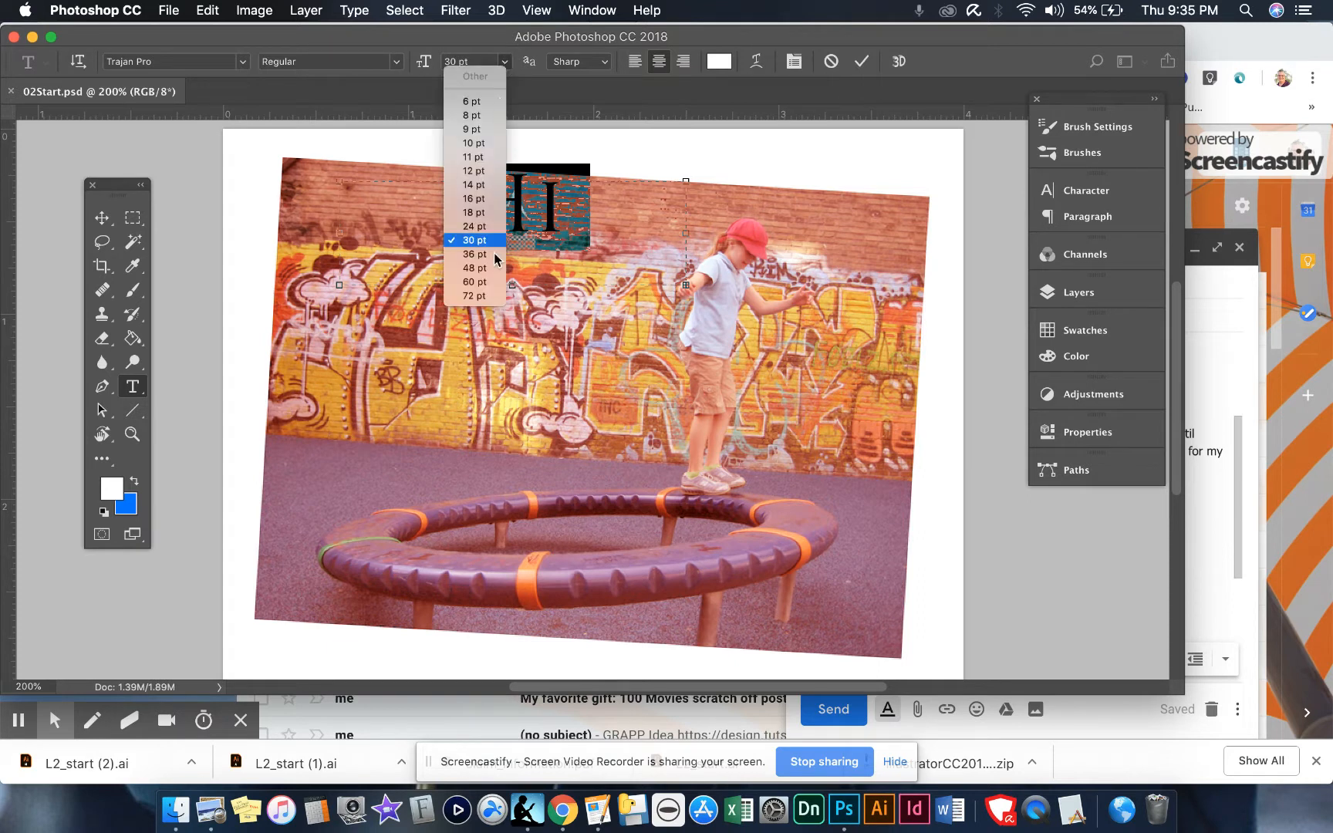
{"action": "left_click", "coordinate": [473, 198]}
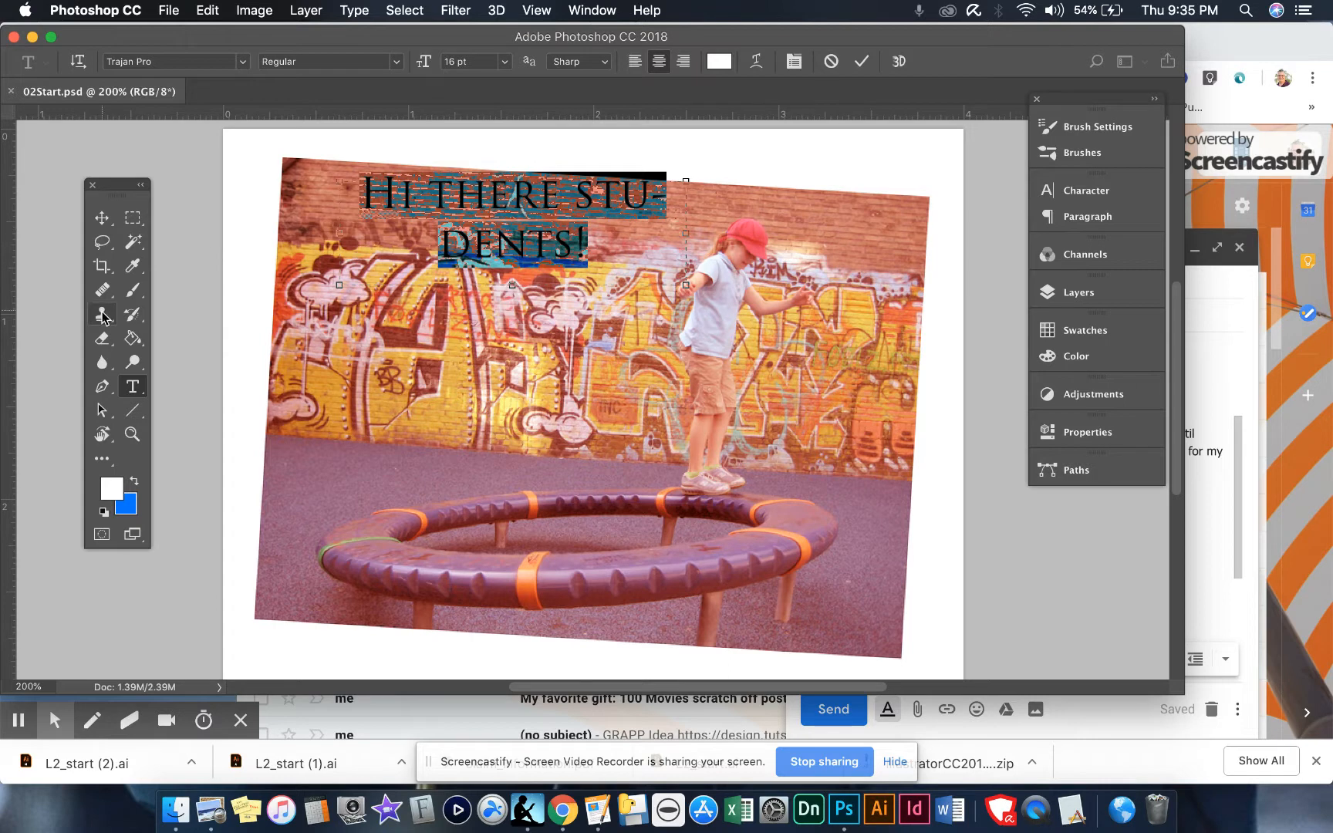
{"action": "left_click", "coordinate": [103, 220]}
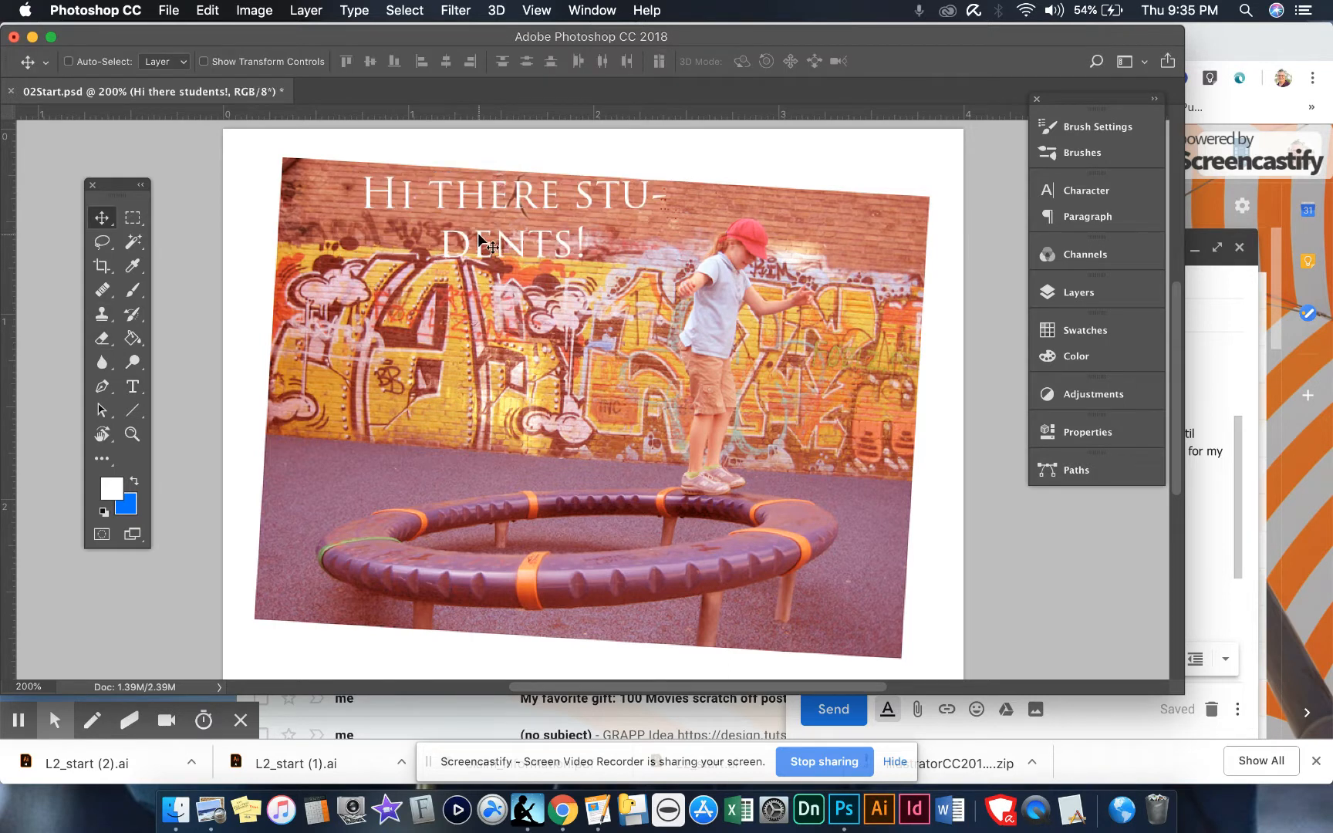
Widen the greeting's text box so the whole sentence fits on one line.
{"action": "left_click", "coordinate": [133, 387]}
{"action": "left_click", "coordinate": [521, 231]}
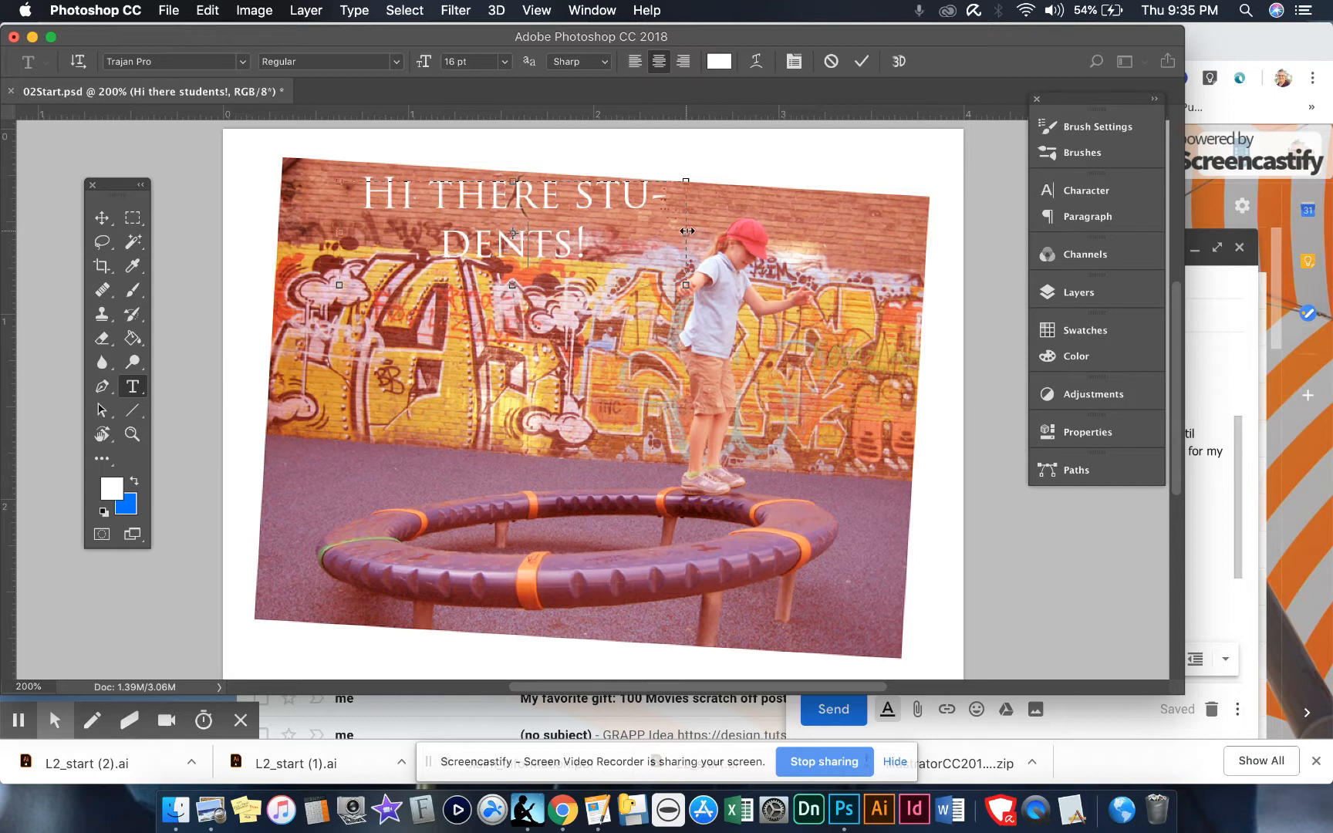
{"action": "left_click_drag", "start_coordinate": [686, 231], "coordinate": [829, 211]}
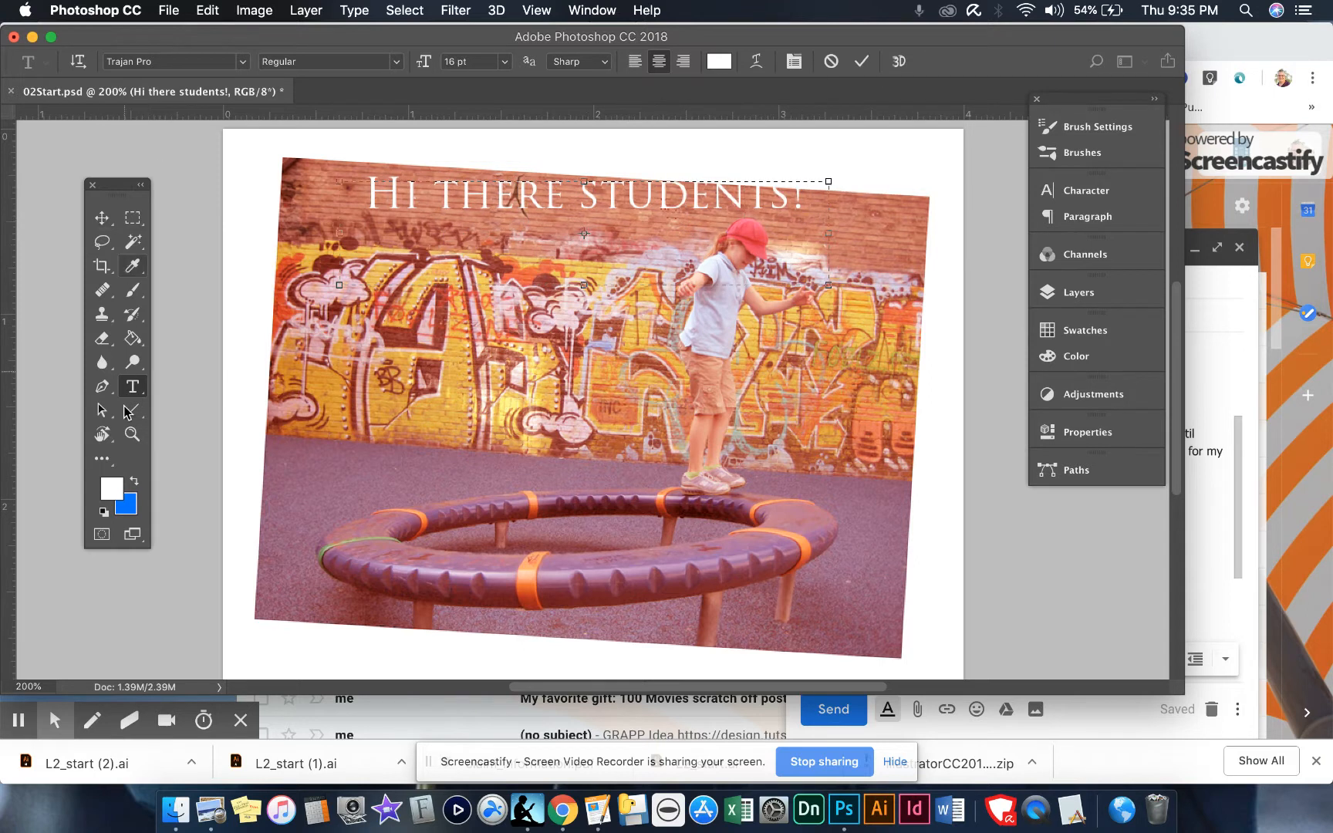
Recolor the greeting blue by swapping foreground and background colors, and move it to the white margin above the photo.
{"action": "key", "text": "super+a"}
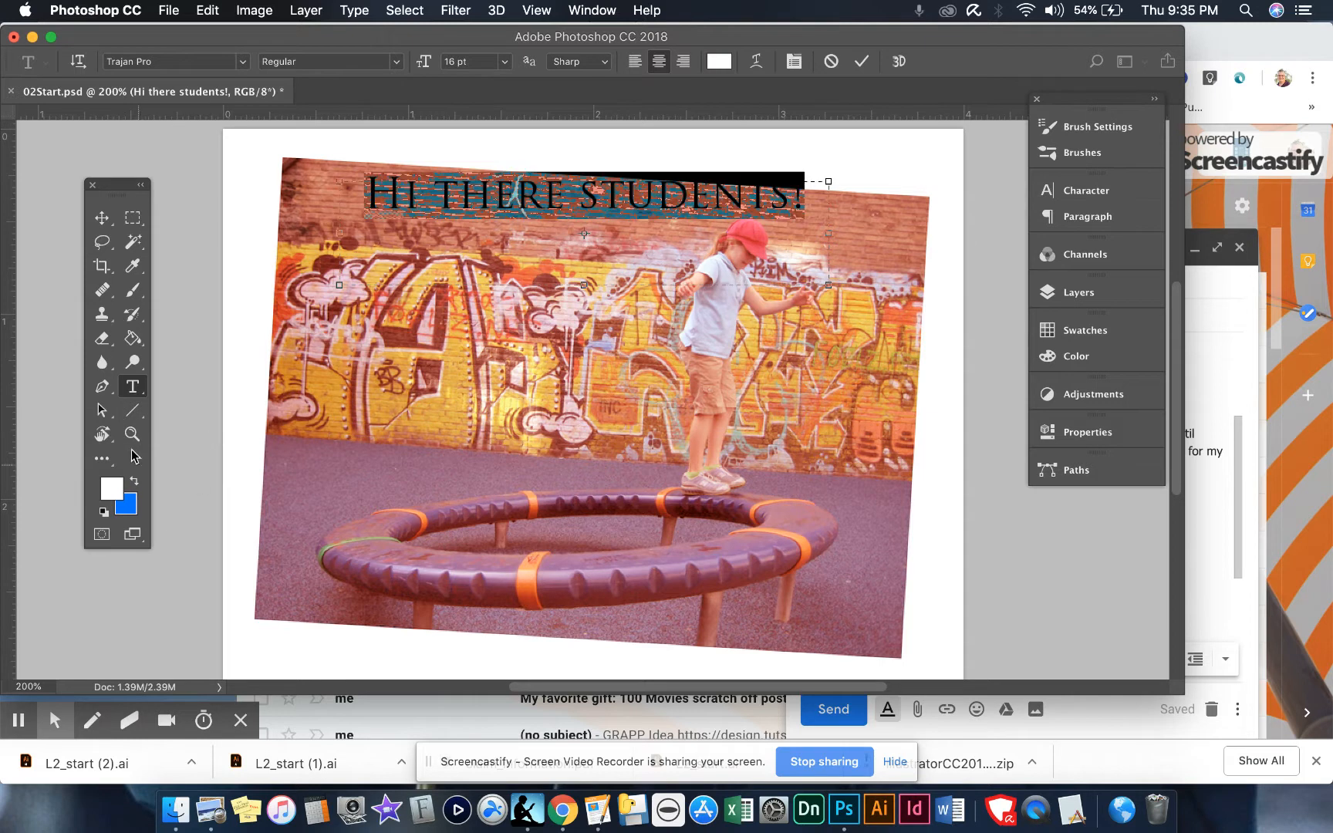
{"action": "left_click", "coordinate": [134, 482]}
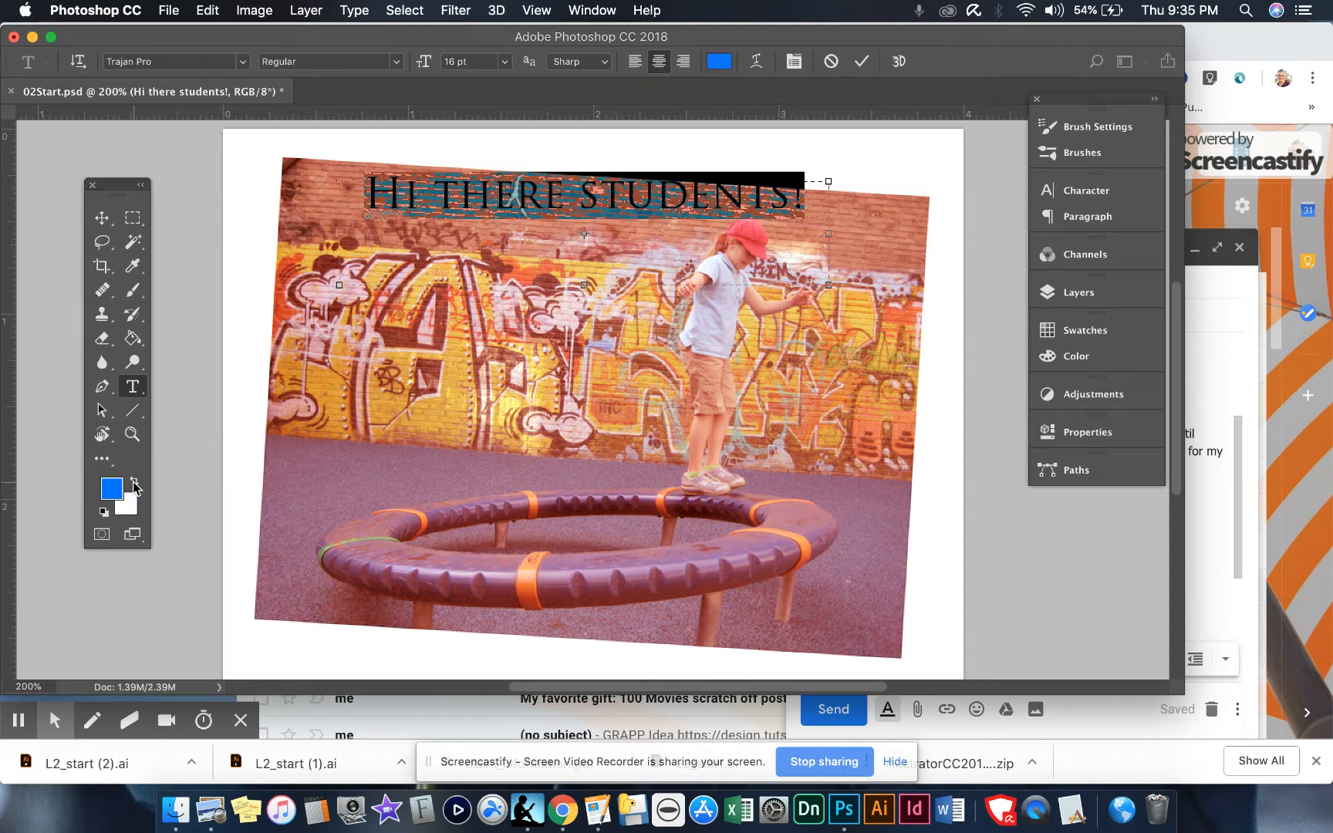
{"action": "left_click", "coordinate": [101, 217]}
{"action": "left_click_drag", "start_coordinate": [572, 189], "coordinate": [714, 152]}
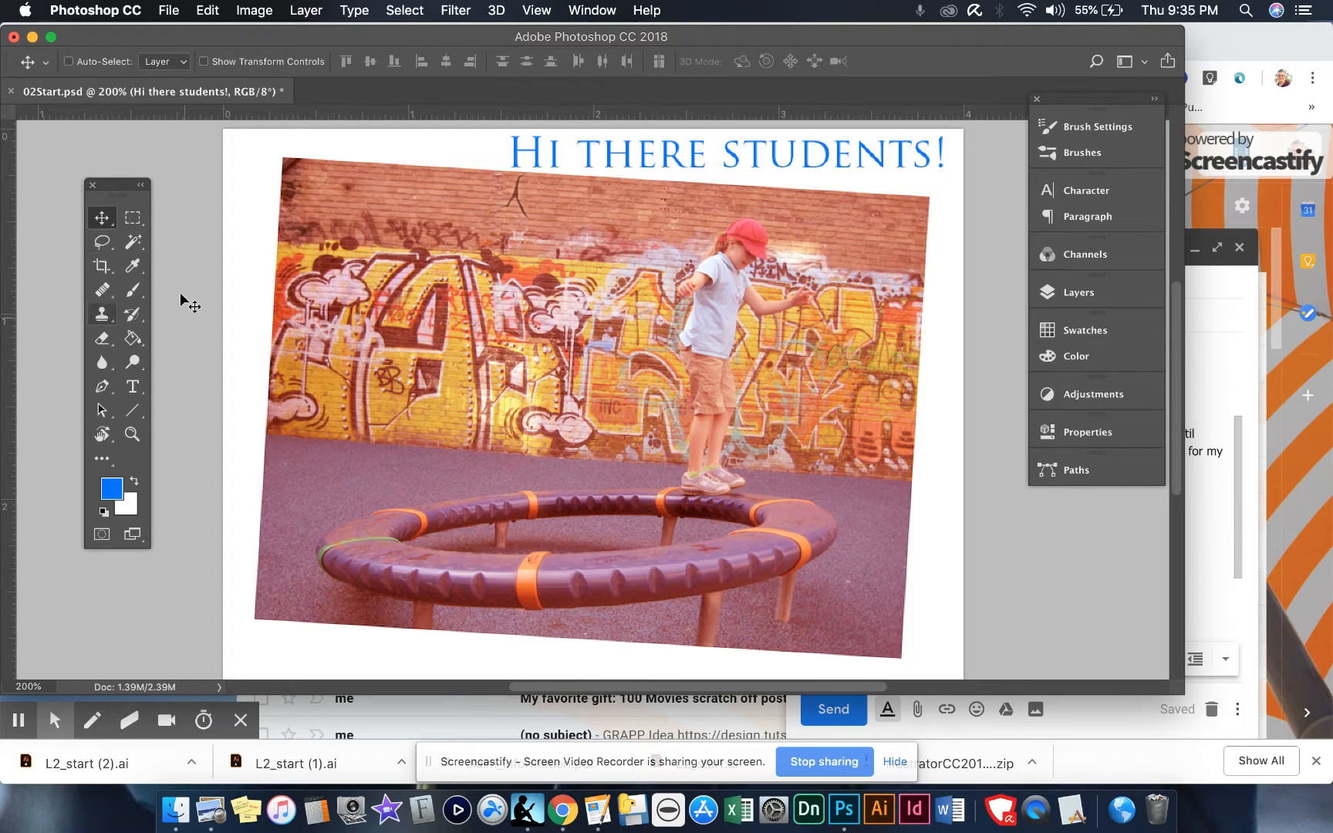
Compare the options of the Clone Stamp, Healing Brush and Crop tools, shifting the floating tools panel away from the photo.
{"action": "left_click", "coordinate": [105, 314]}
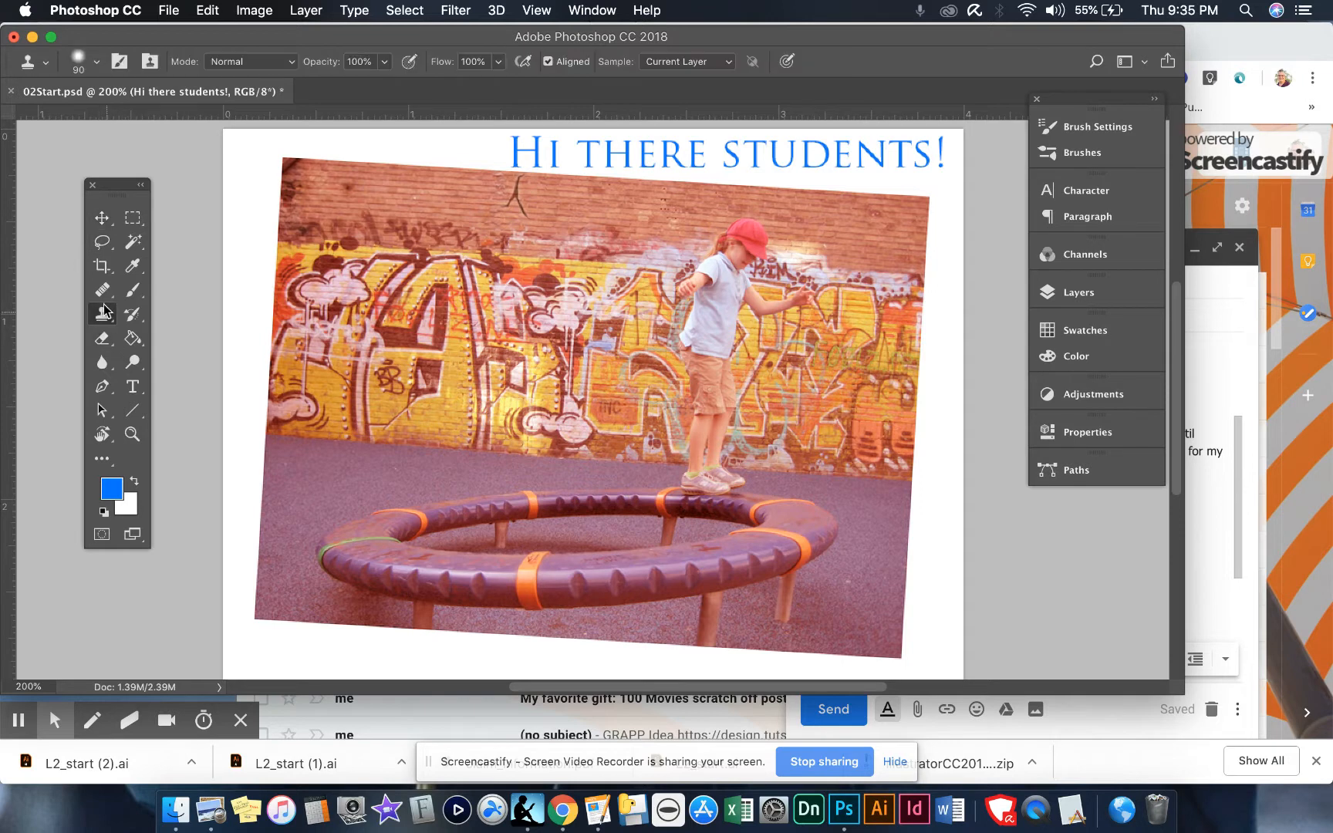
{"action": "left_click", "coordinate": [103, 291]}
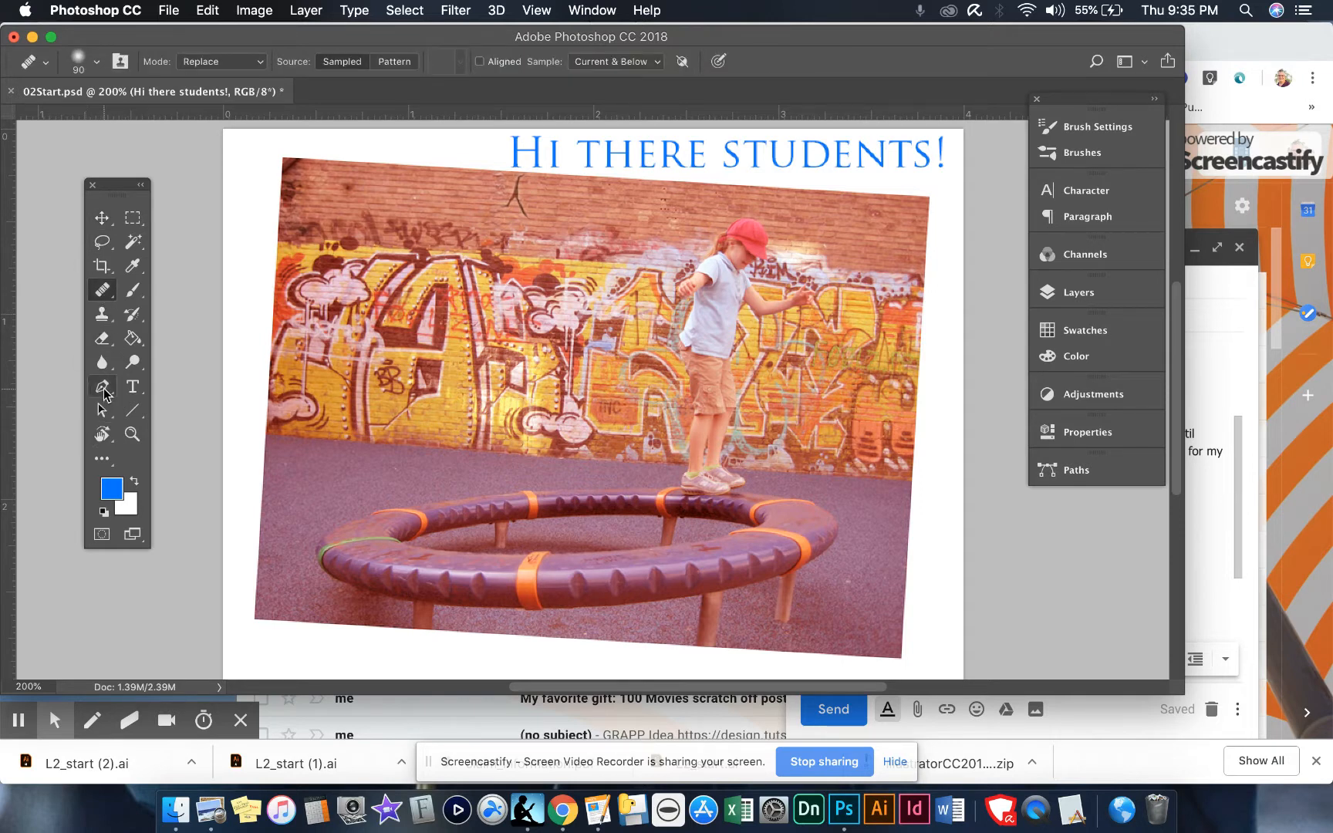
{"action": "left_click_drag", "start_coordinate": [116, 185], "coordinate": [89, 147]}
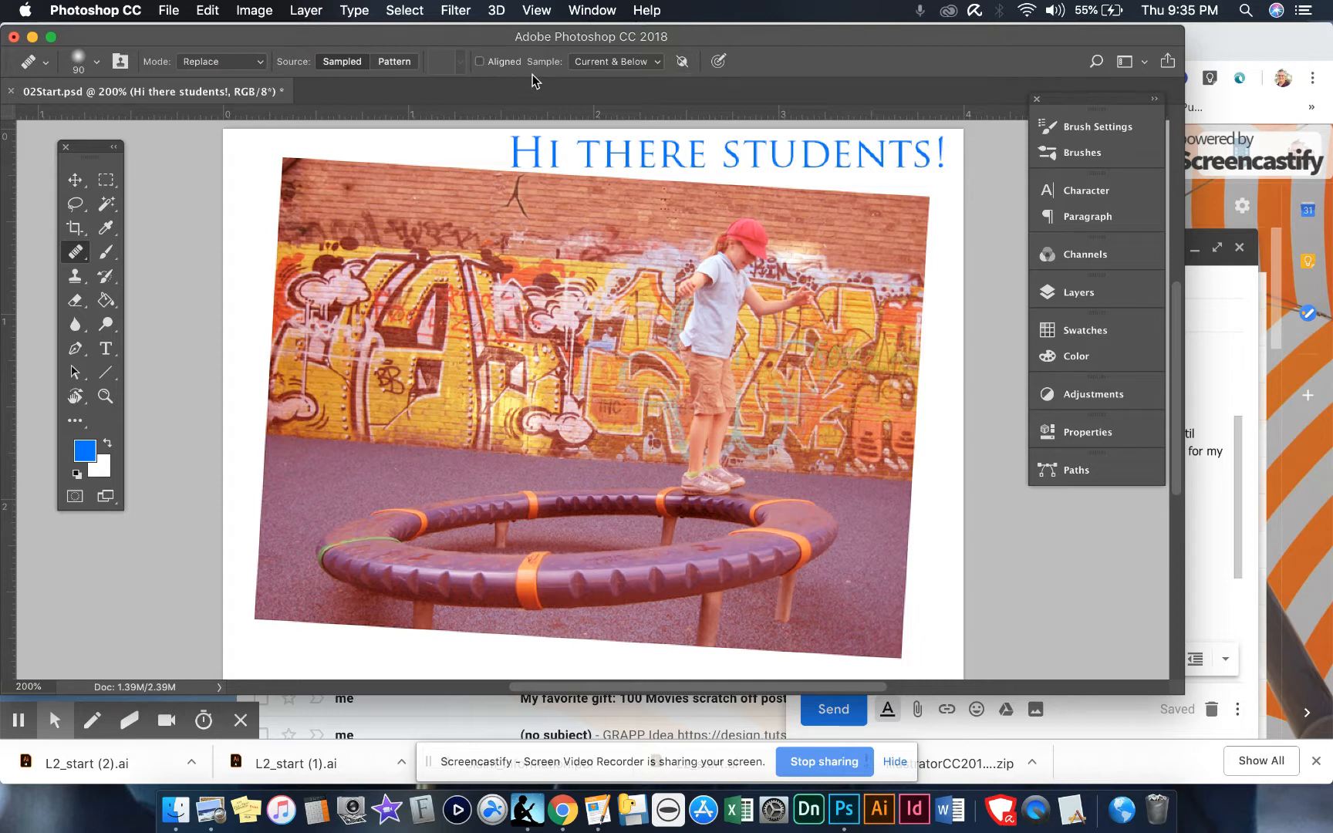
{"action": "left_click", "coordinate": [75, 228]}
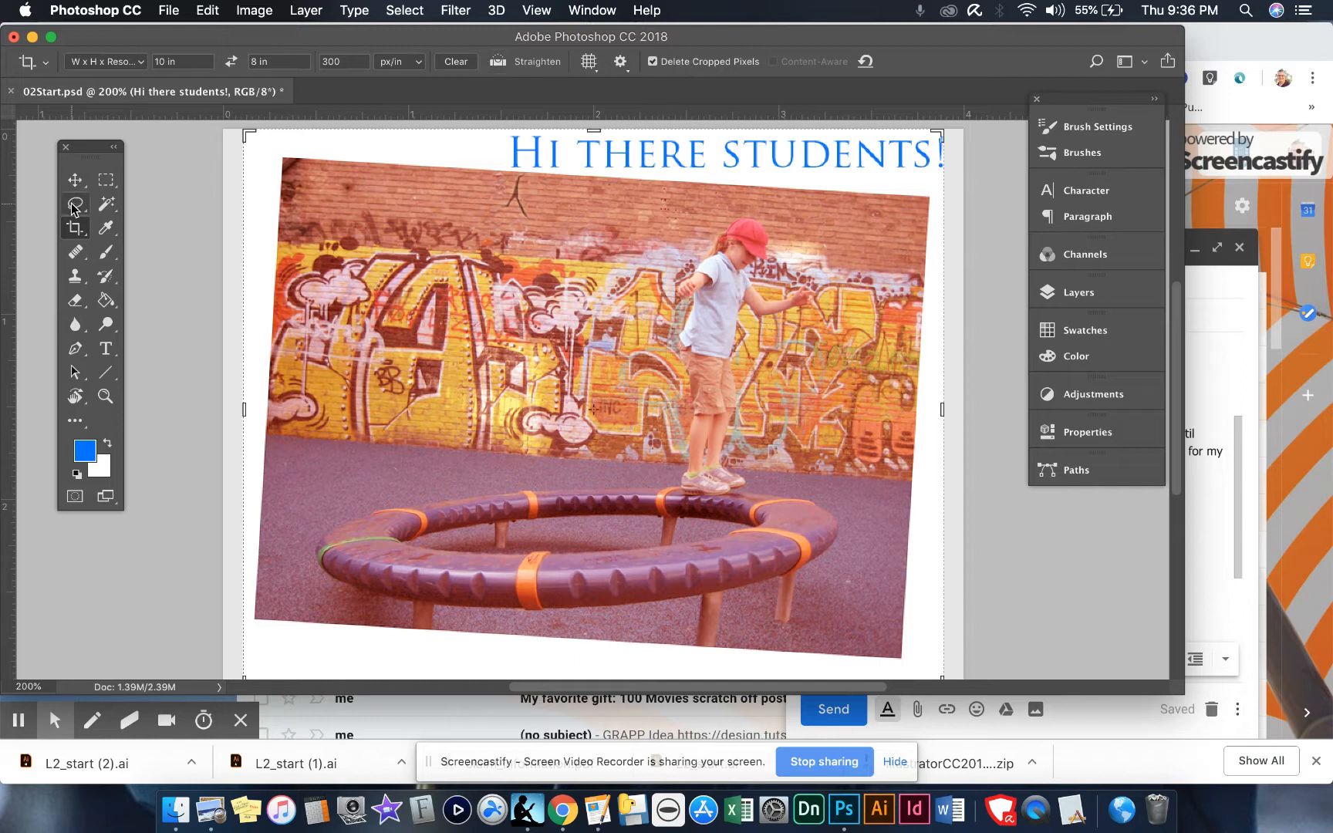
Set the Paint Bucket's fill source to Pattern and look through the pattern presets and the available pattern libraries.
{"action": "left_click", "coordinate": [106, 301]}
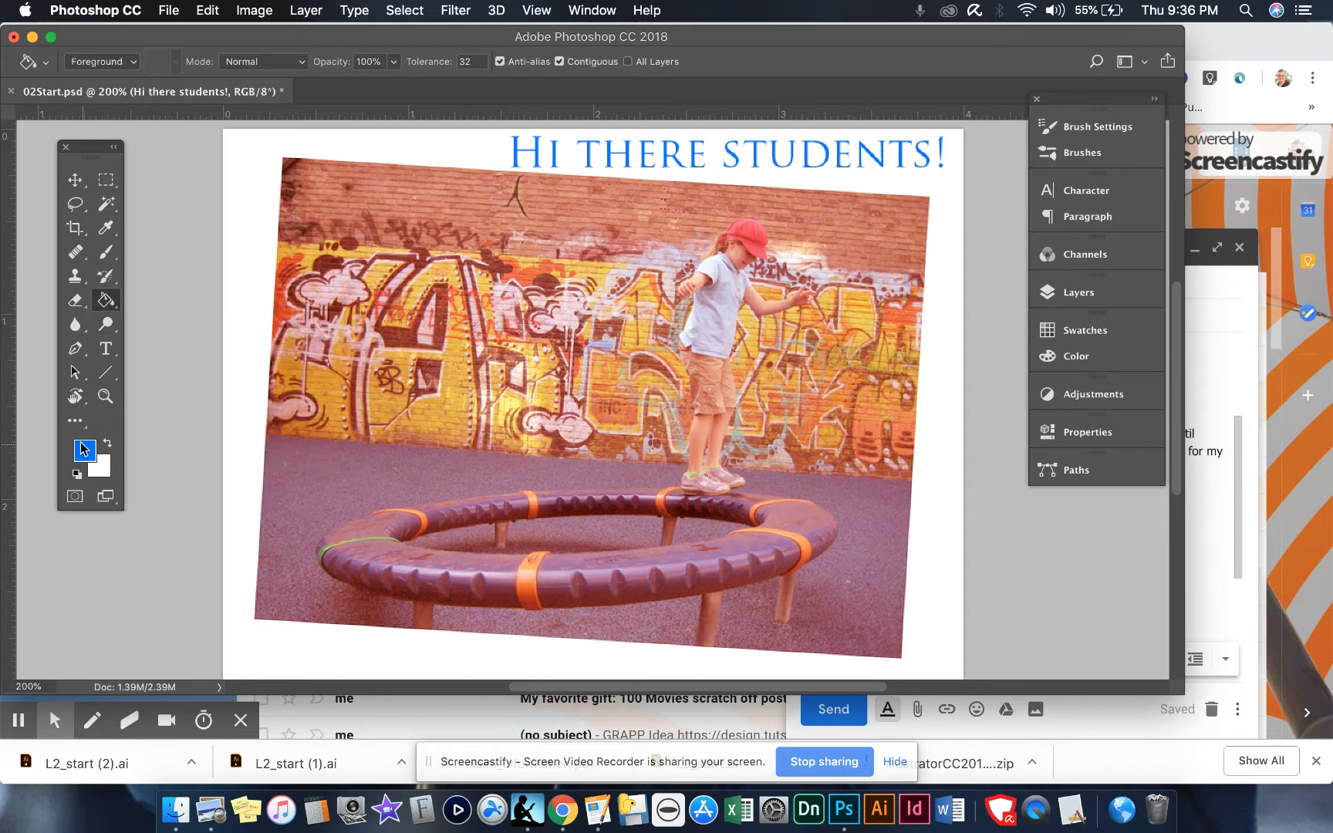
{"action": "left_click", "coordinate": [132, 62]}
{"action": "left_click", "coordinate": [101, 74]}
{"action": "left_click", "coordinate": [175, 63]}
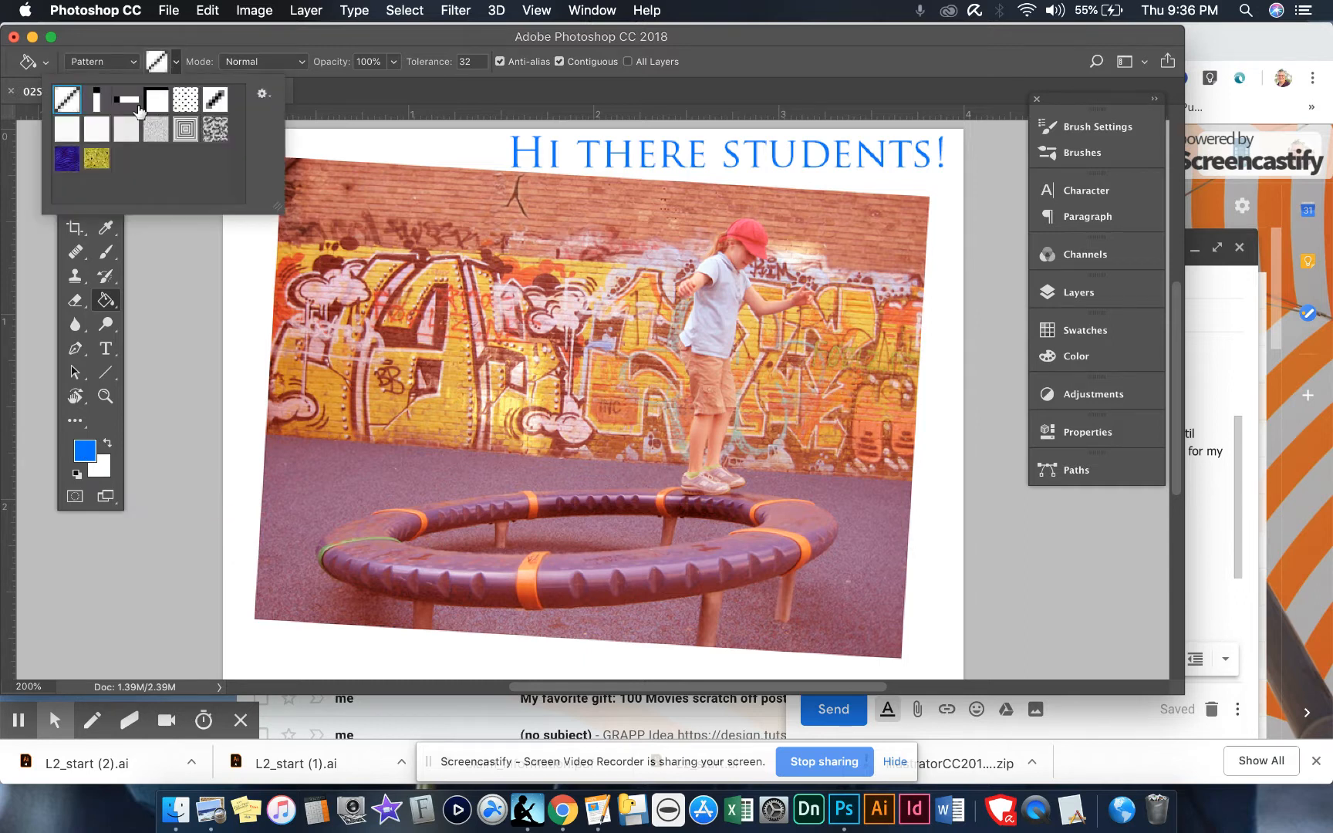
{"action": "left_click", "coordinate": [262, 94]}
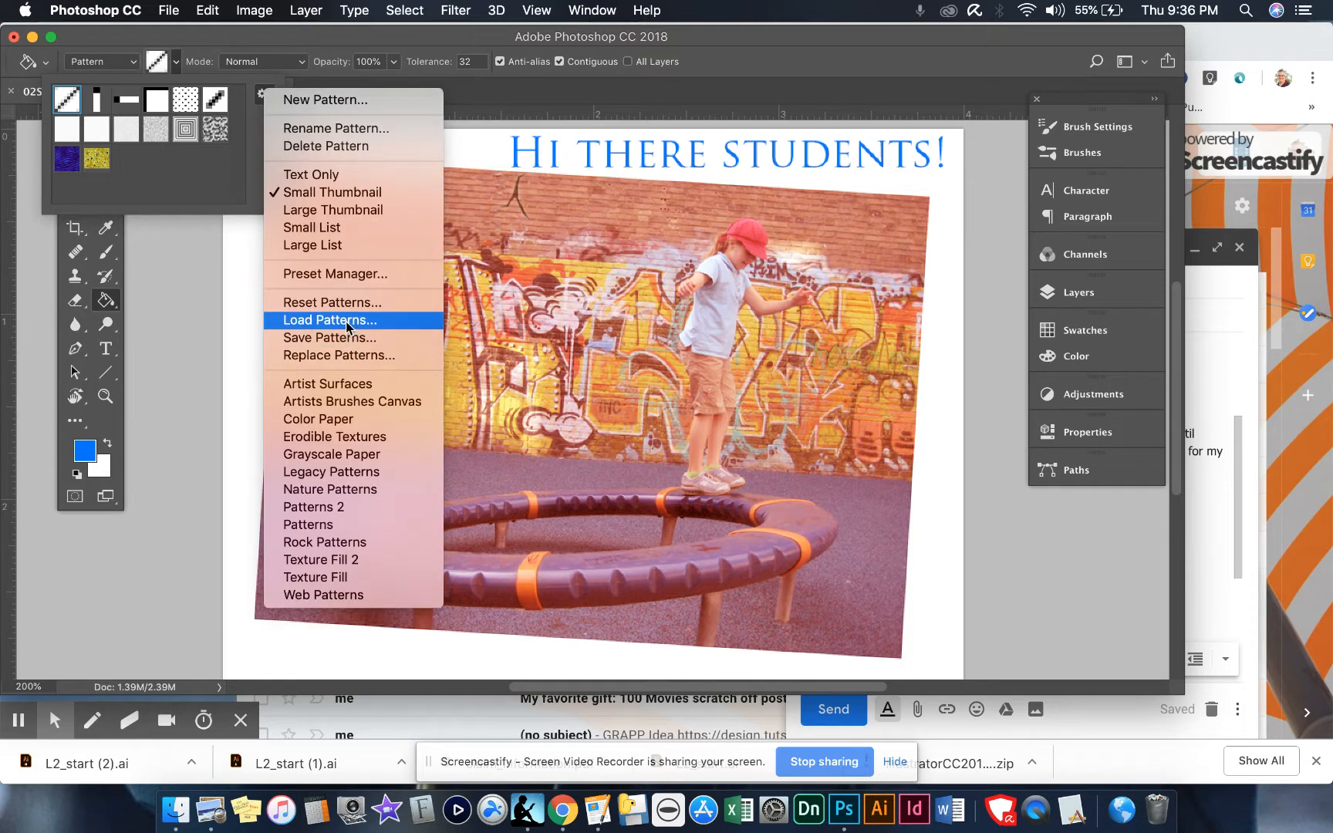
{"action": "left_click", "coordinate": [181, 205]}
{"action": "left_click", "coordinate": [165, 60]}
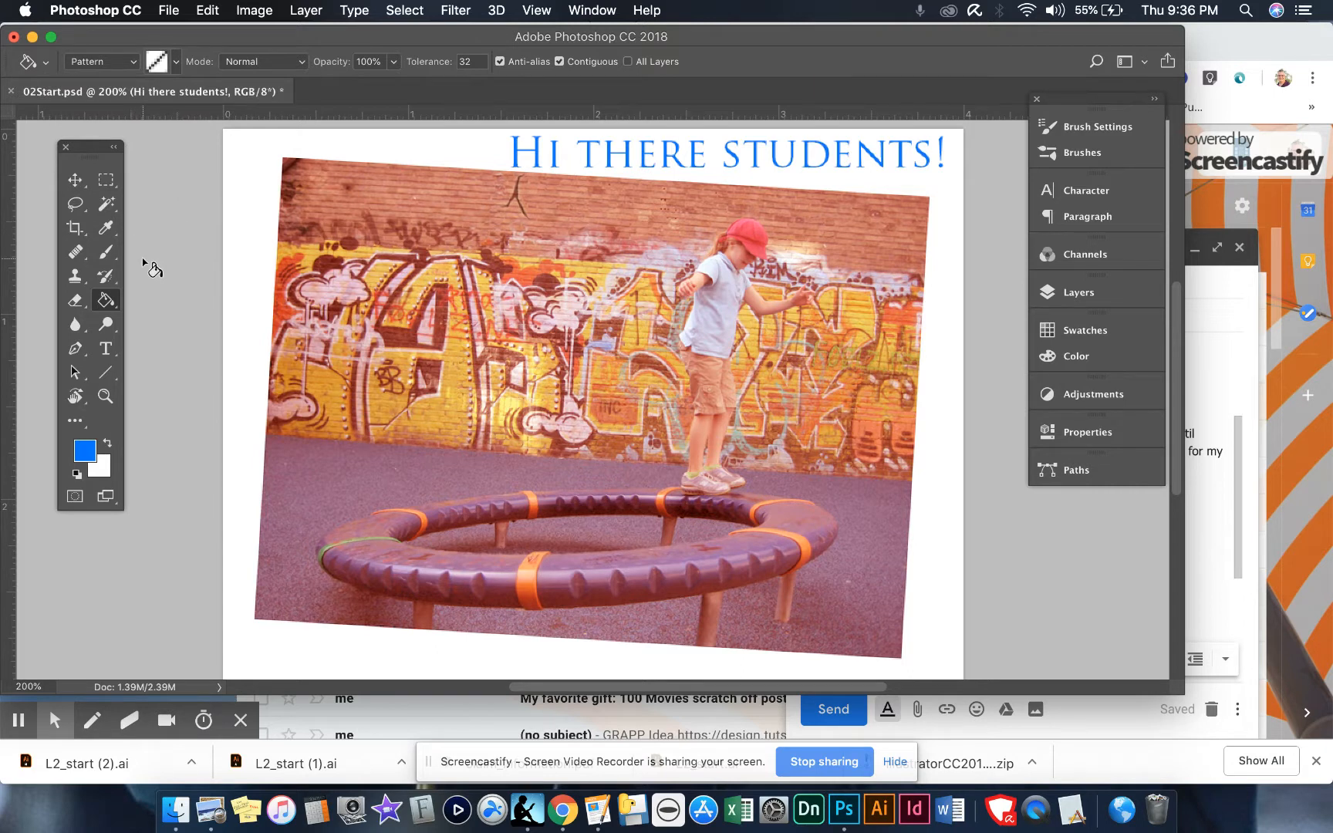
Change the greeting's font to AHJ Chantilly UB and check which styles that font offers.
{"action": "left_click", "coordinate": [106, 350]}
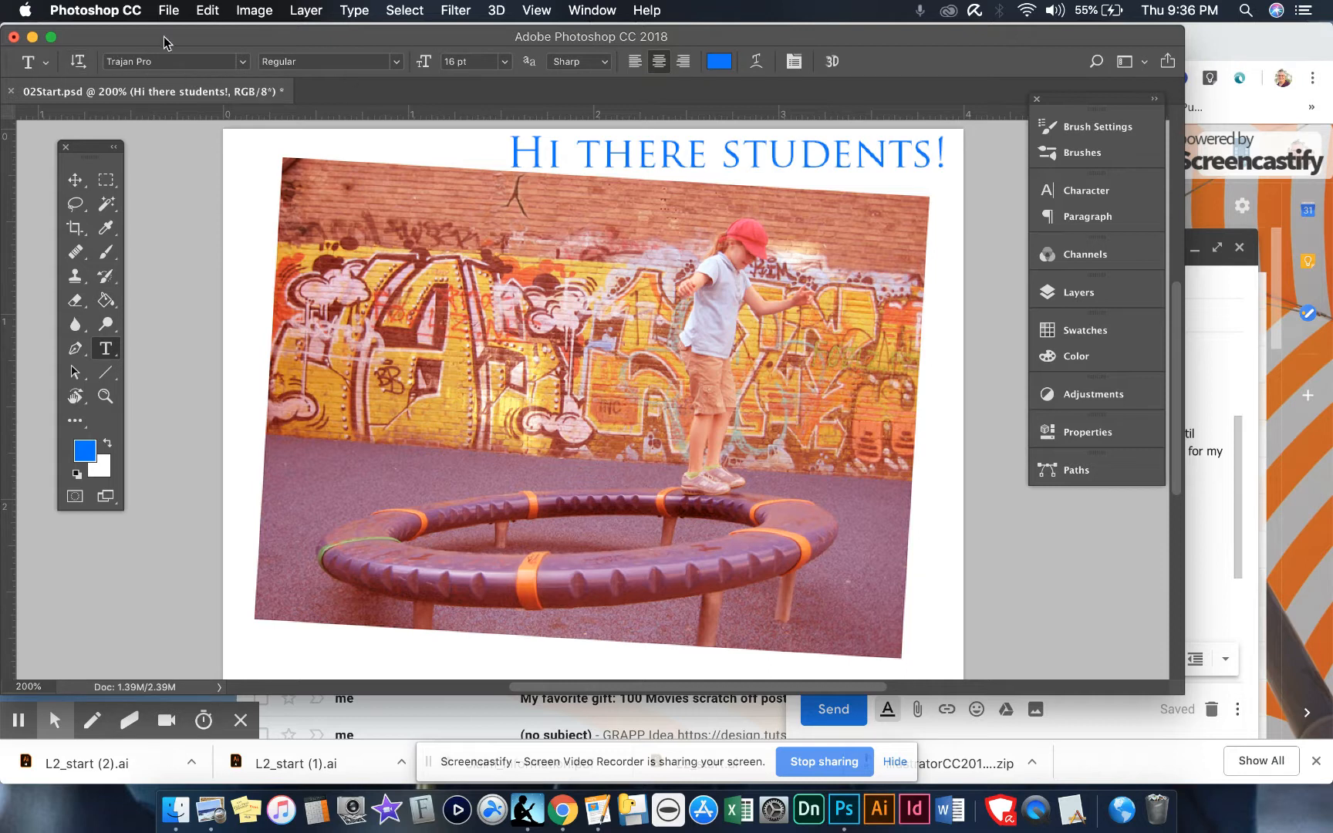
{"action": "left_click", "coordinate": [242, 62]}
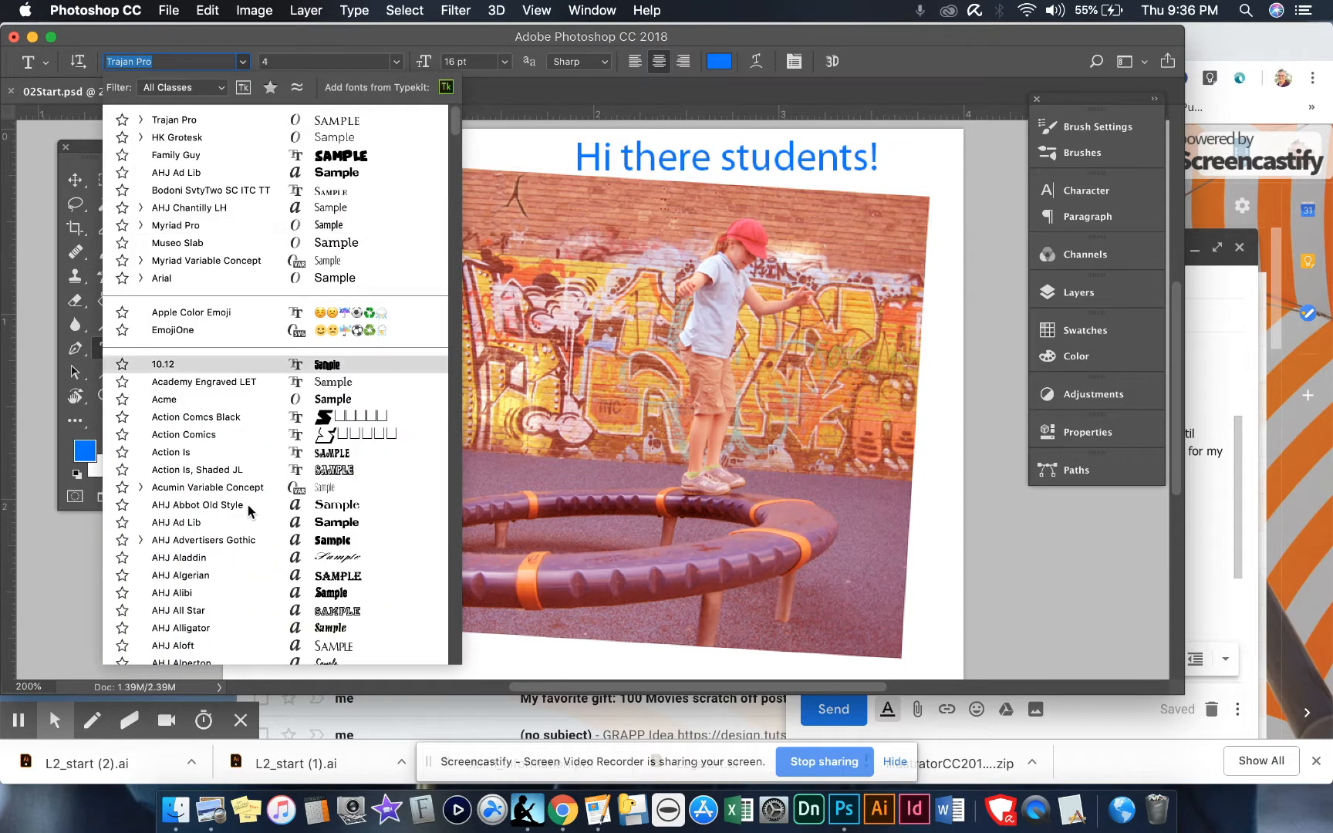
{"action": "scroll", "coordinate": [248, 504], "scroll_direction": "down", "scroll_amount": 10}
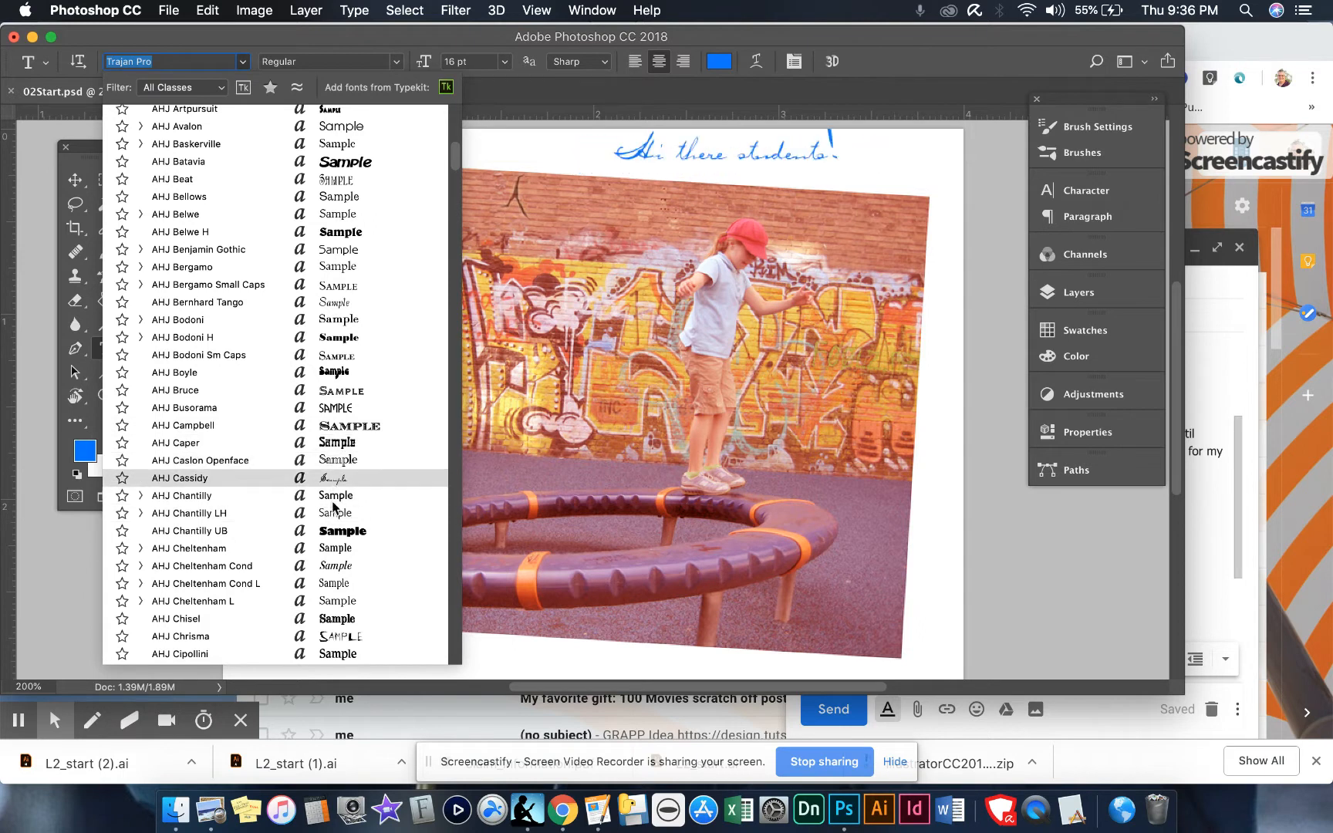
{"action": "left_click", "coordinate": [332, 539]}
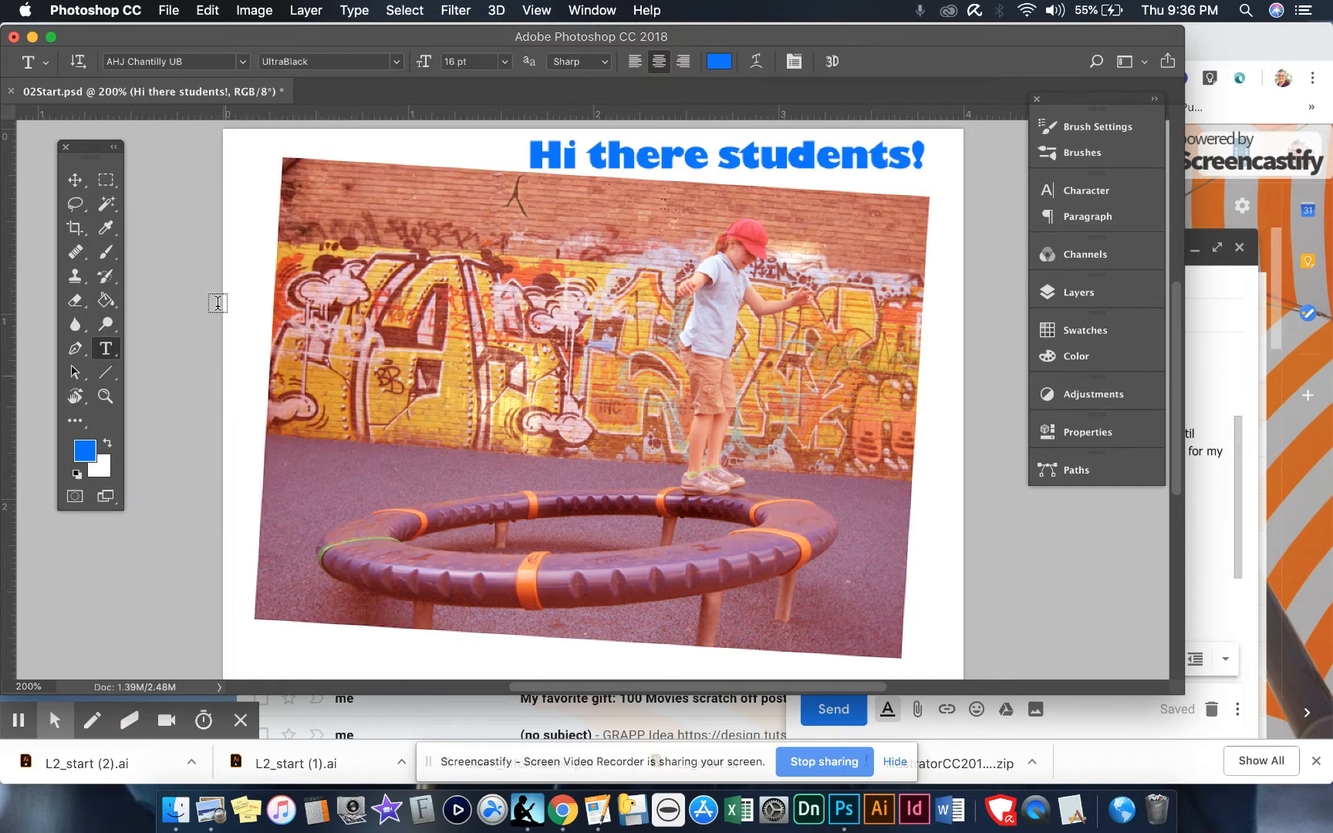
{"action": "left_click", "coordinate": [395, 60]}
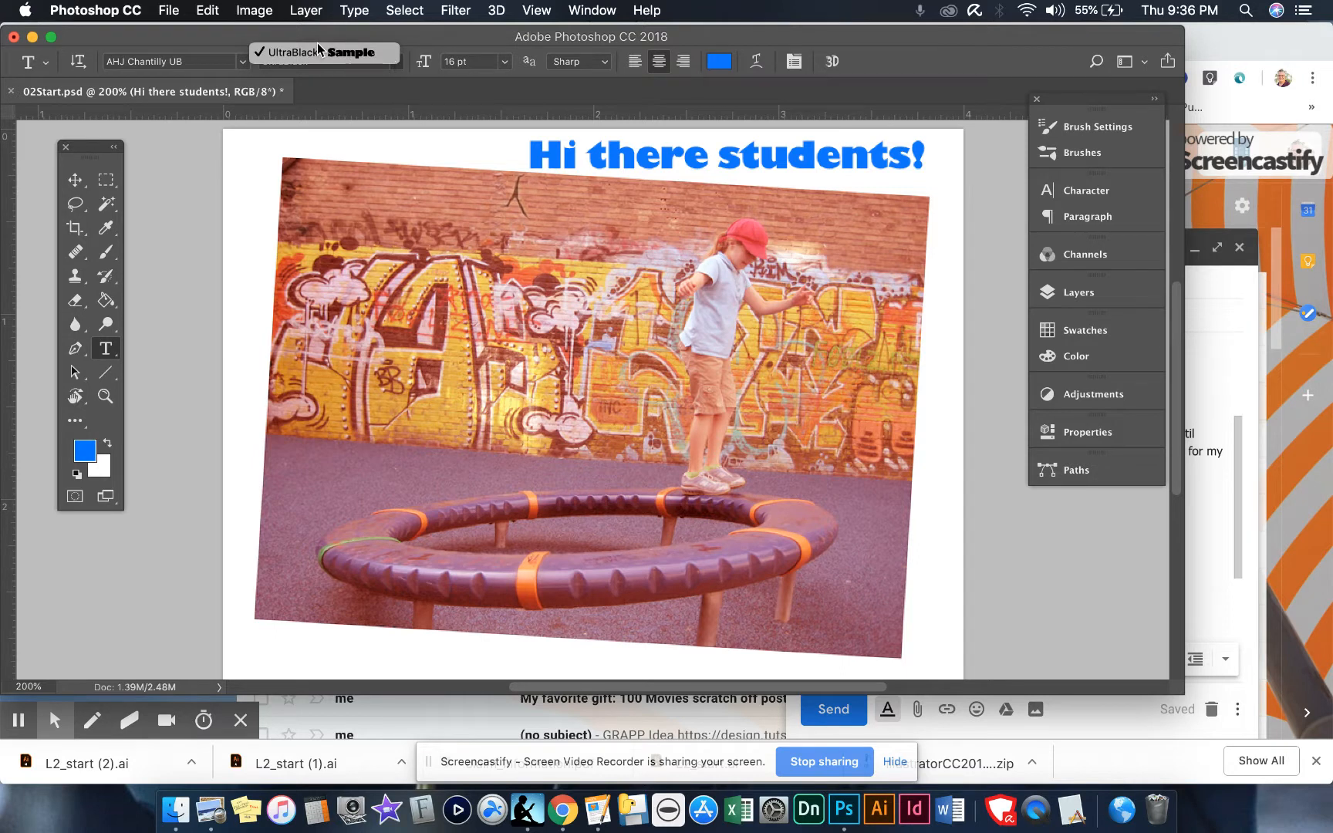
Set the greeting's font to Myriad Pro in the Bold style.
{"action": "left_click", "coordinate": [235, 60]}
{"action": "left_click", "coordinate": [241, 61]}
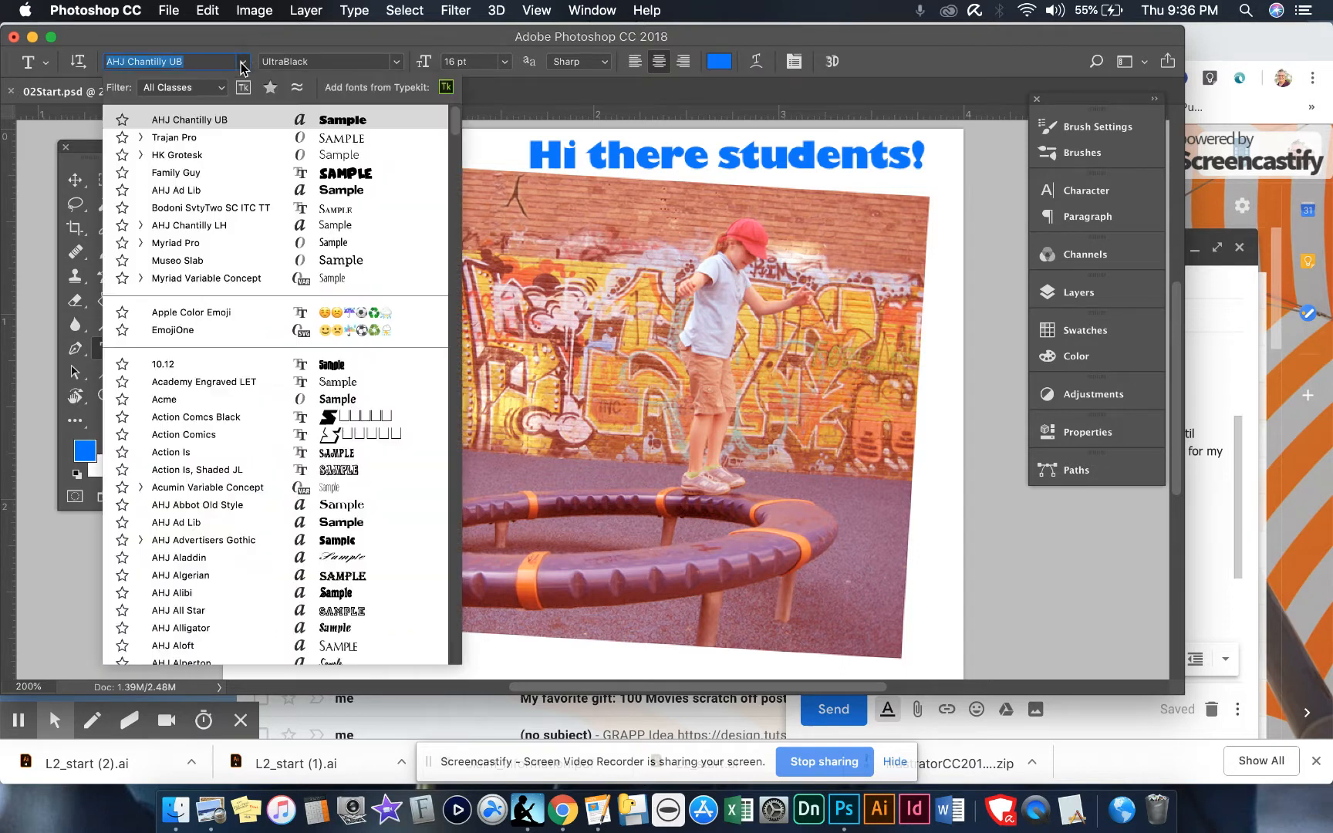
{"action": "left_click", "coordinate": [198, 243]}
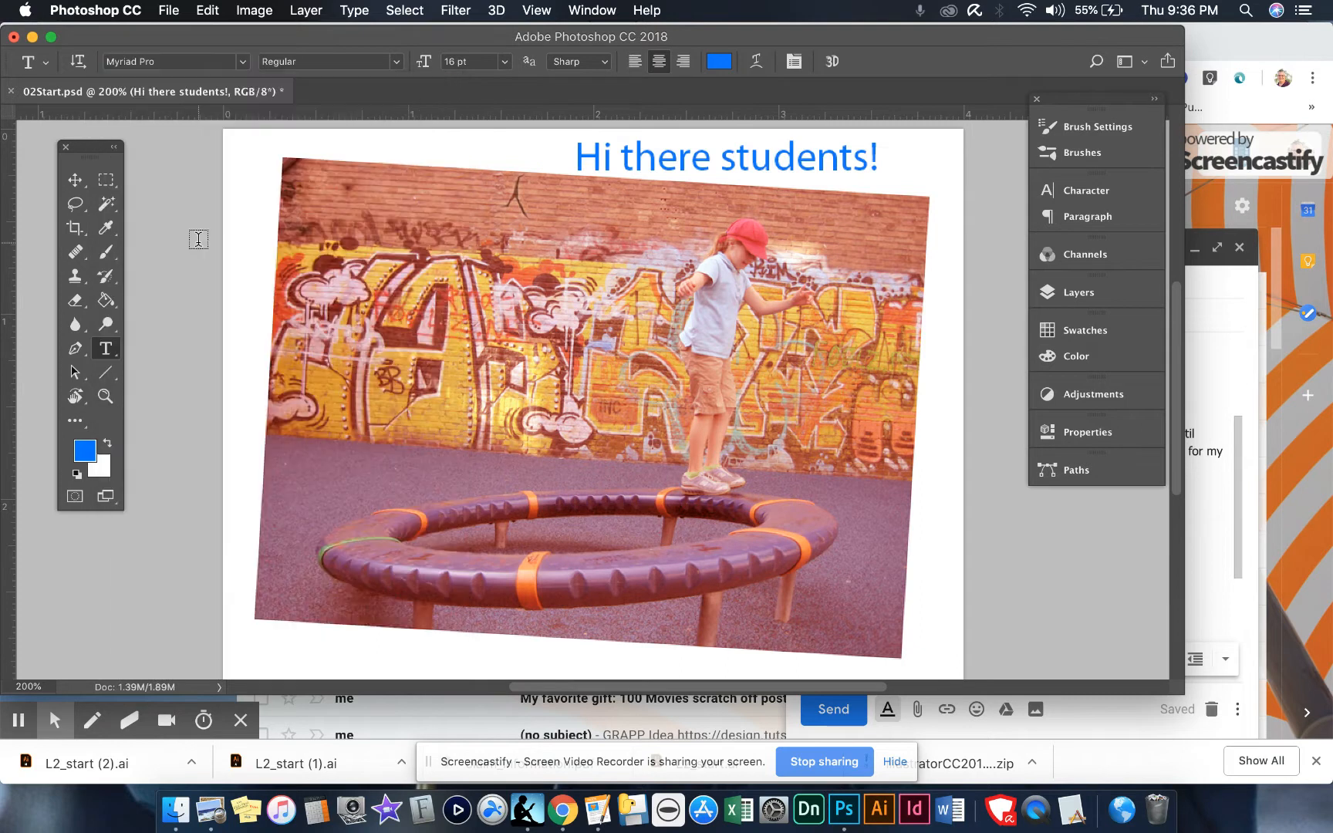
{"action": "left_click", "coordinate": [395, 60]}
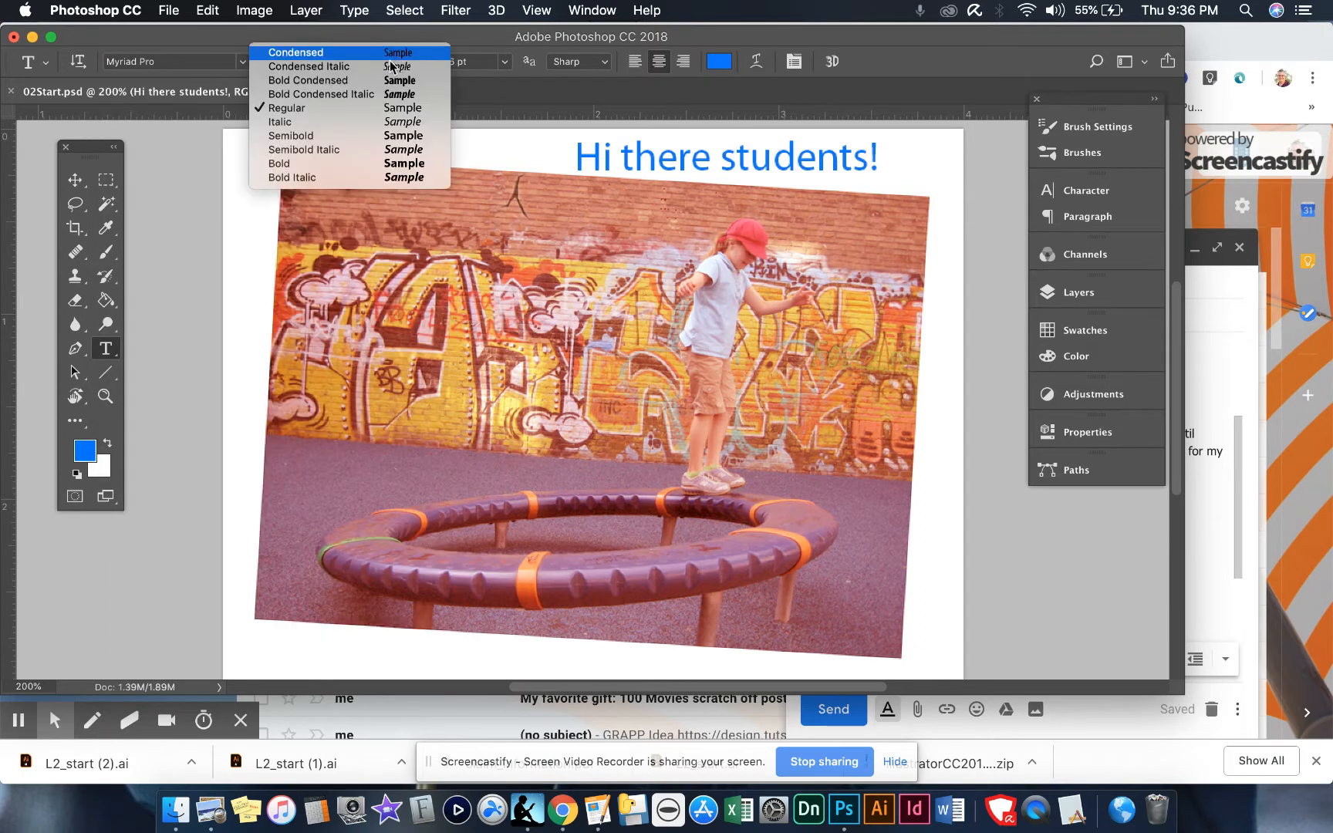
{"action": "left_click", "coordinate": [313, 163]}
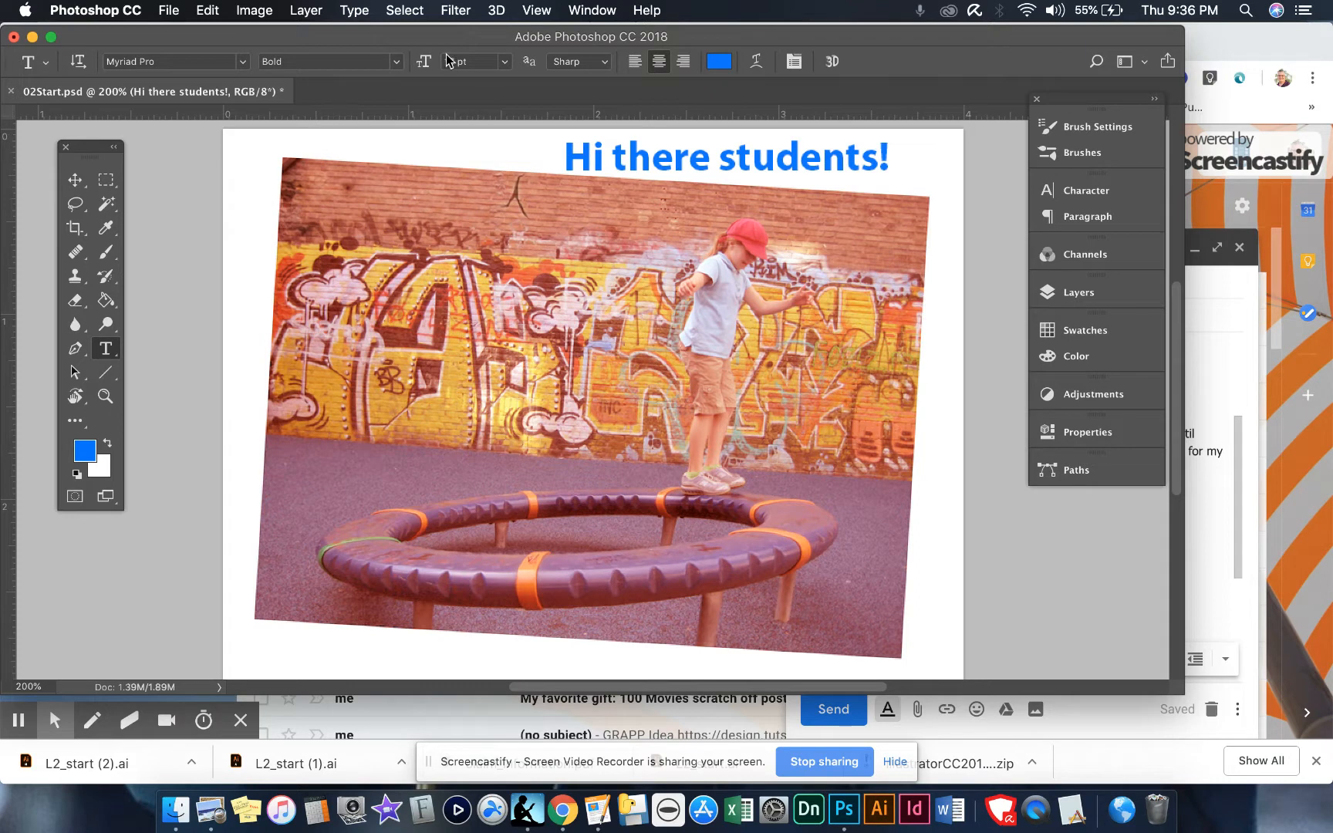
Set the greeting's font size to 14 pt.
{"action": "left_click", "coordinate": [507, 62]}
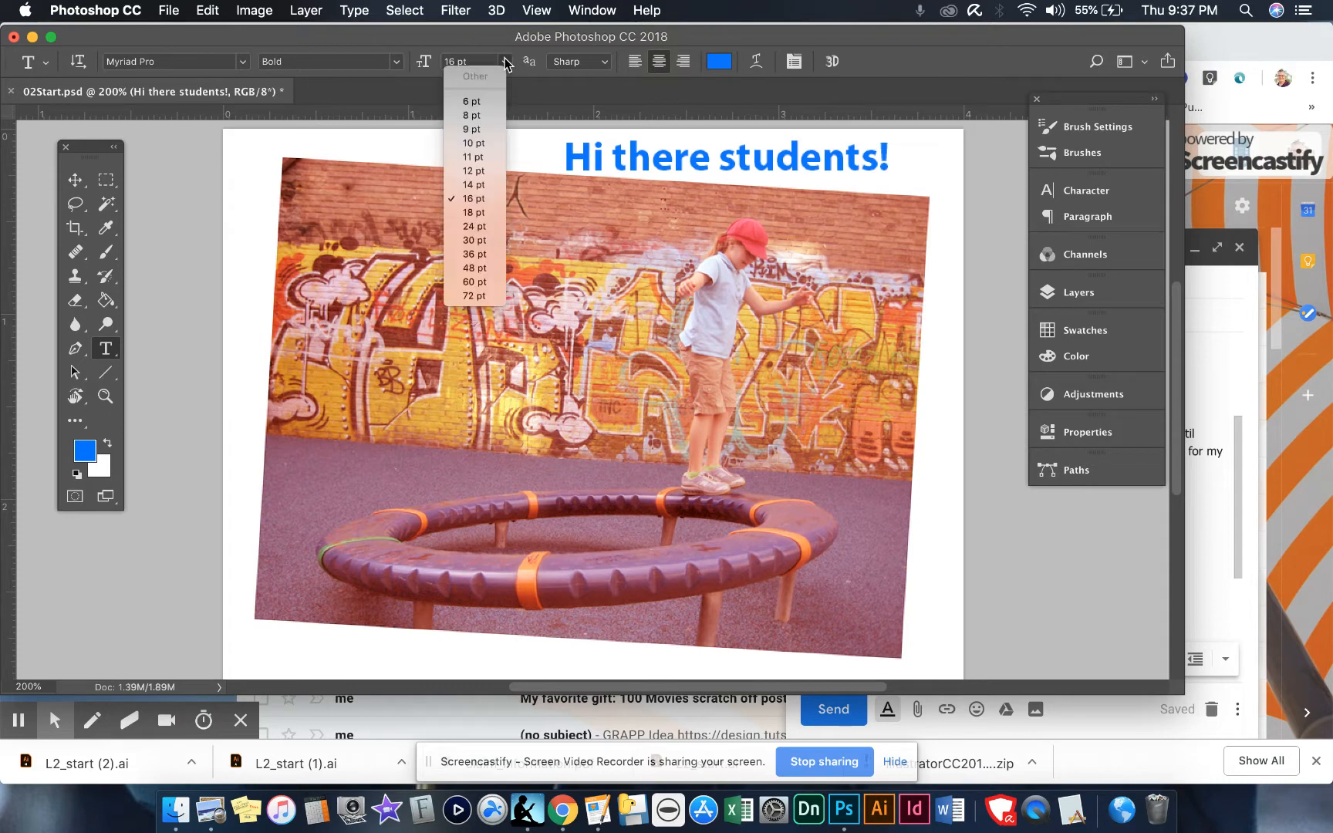
{"action": "left_click", "coordinate": [469, 144]}
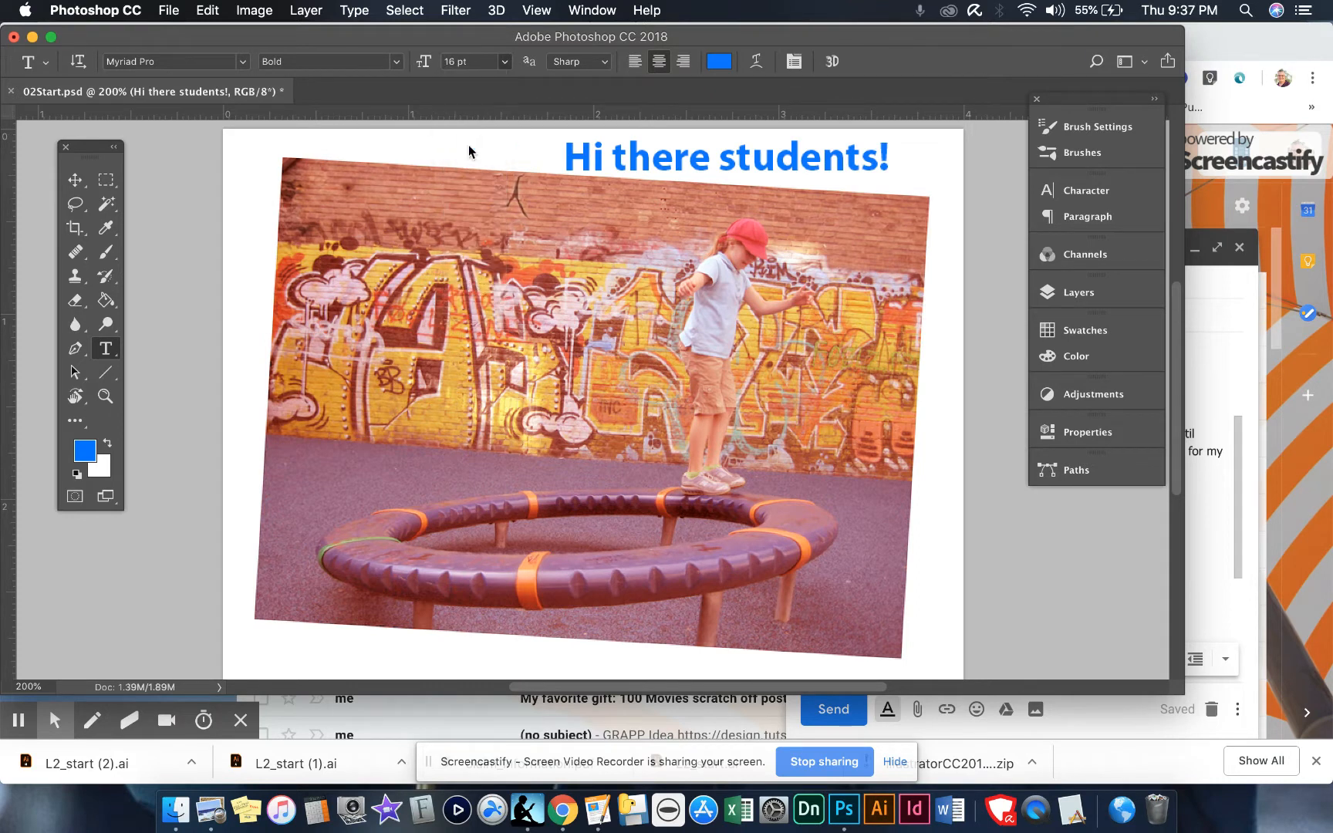
{"action": "left_click", "coordinate": [505, 62]}
{"action": "left_click", "coordinate": [471, 188]}
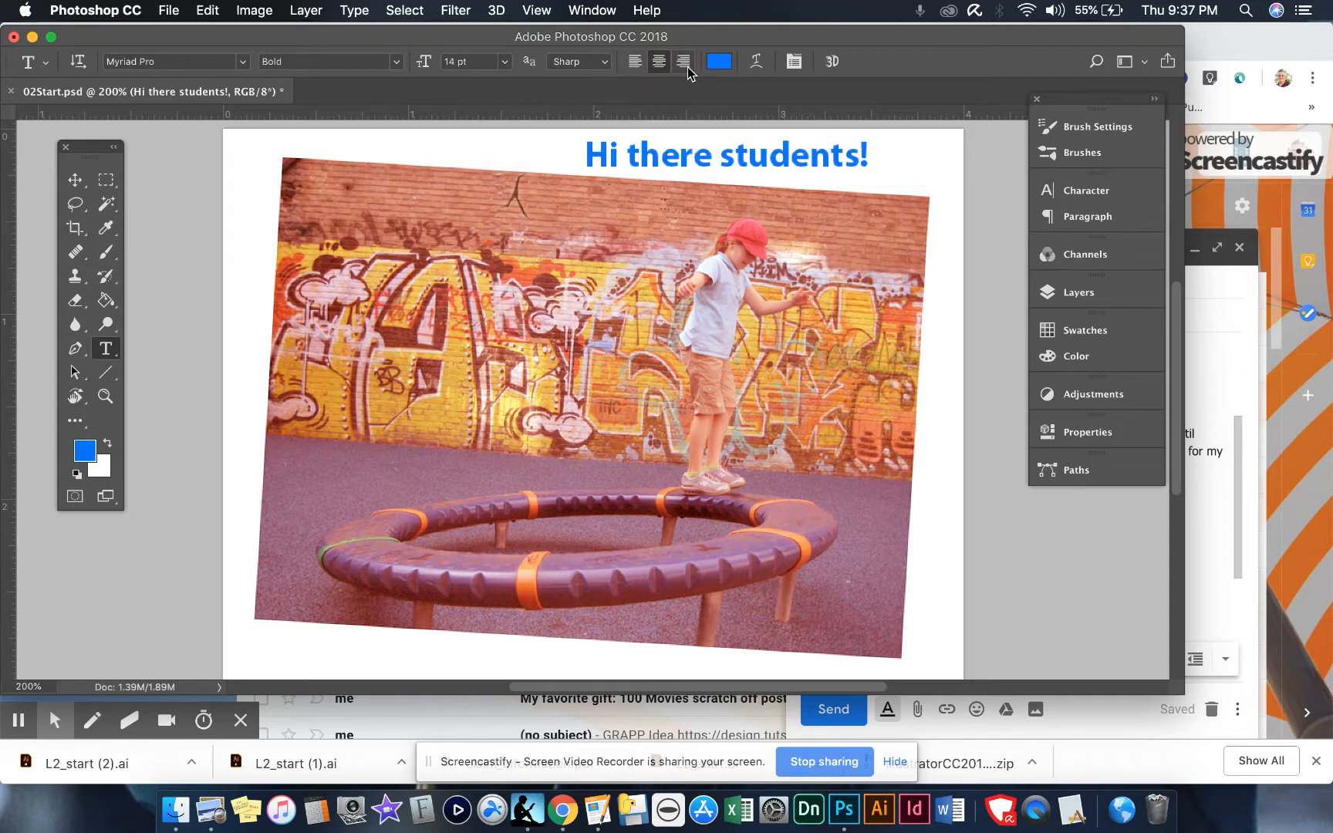
Change the greeting's text color to the dark orange c64a00.
{"action": "left_click", "coordinate": [720, 61]}
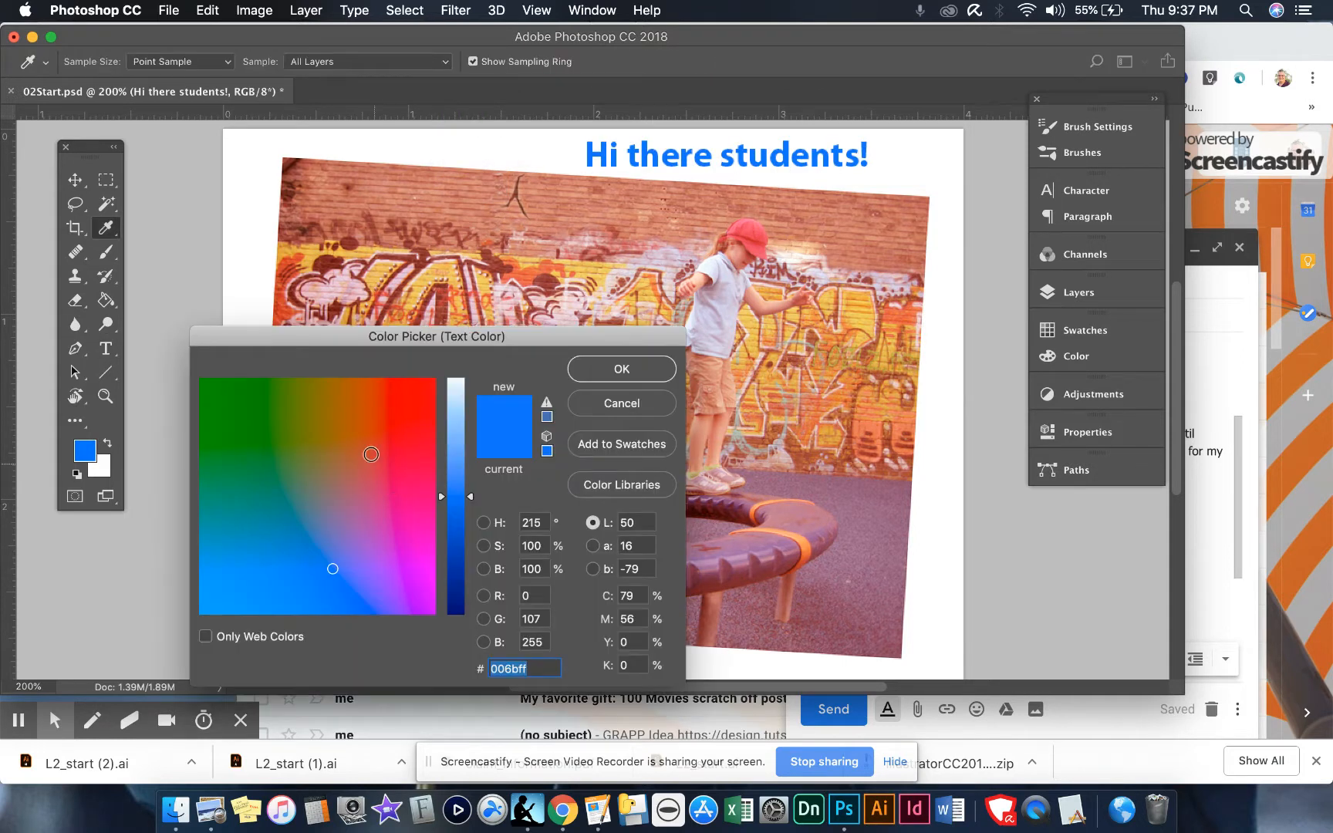
{"action": "left_click", "coordinate": [362, 407]}
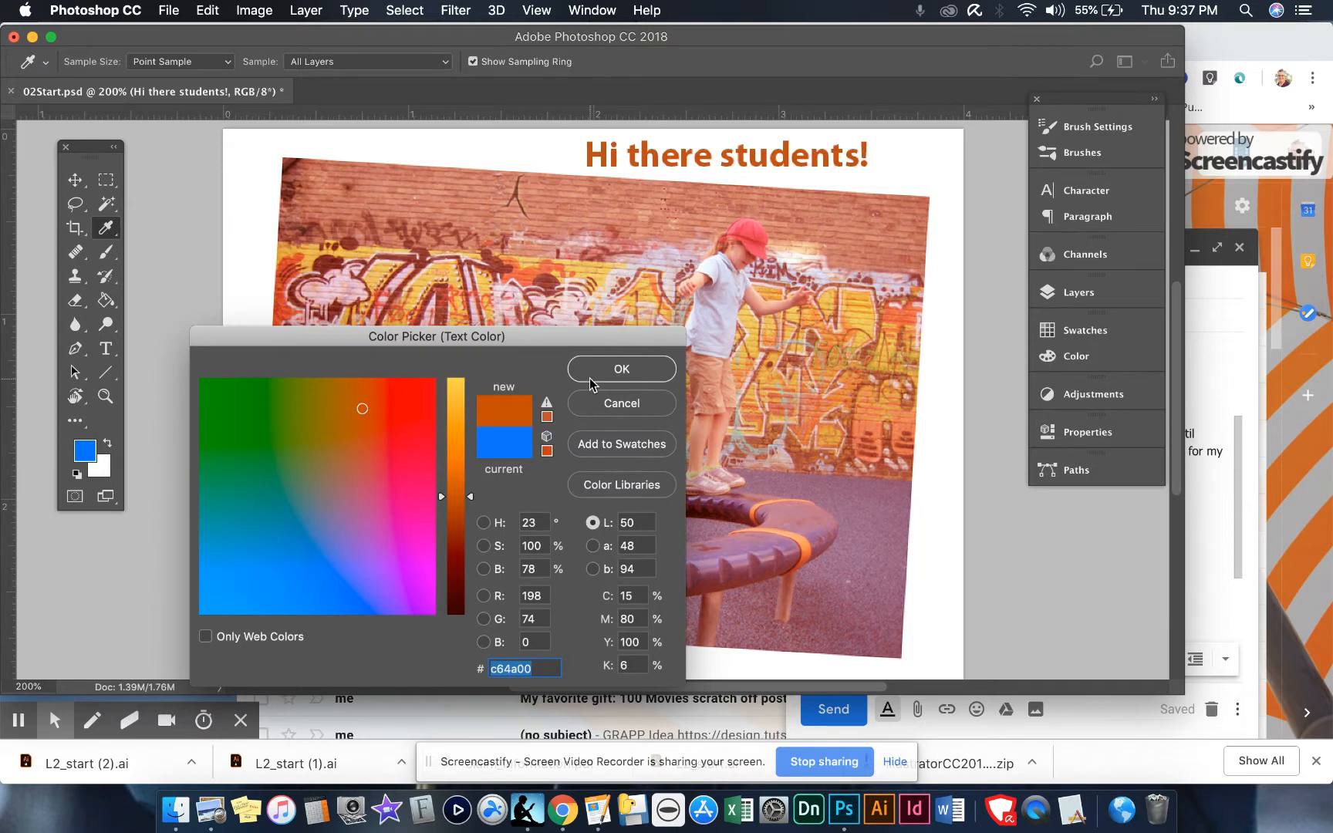
{"action": "left_click", "coordinate": [621, 368]}
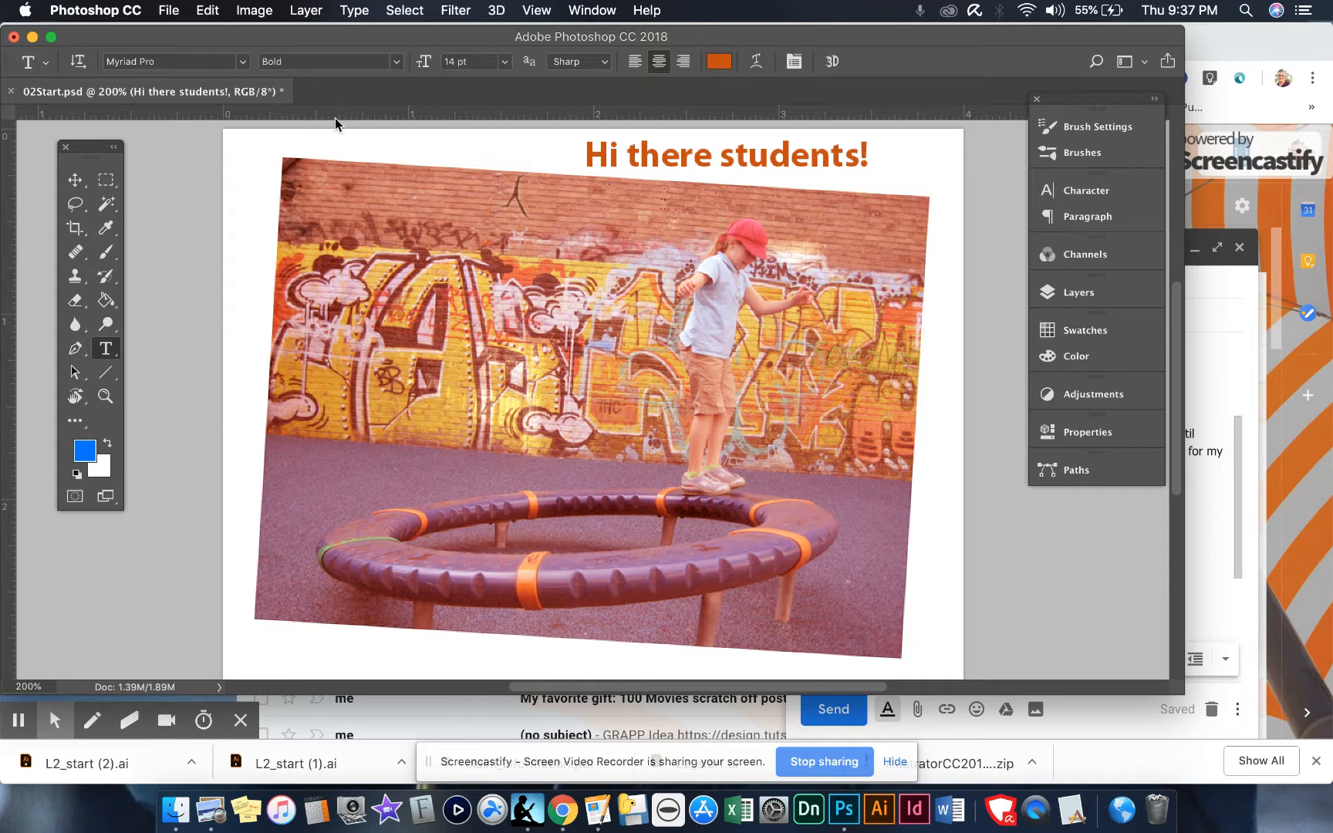
Warp the greeting with a horizontal Arc style at +10% bend, and move it slightly down to sit fully on the canvas.
{"action": "left_click", "coordinate": [755, 63]}
{"action": "left_click", "coordinate": [969, 396]}
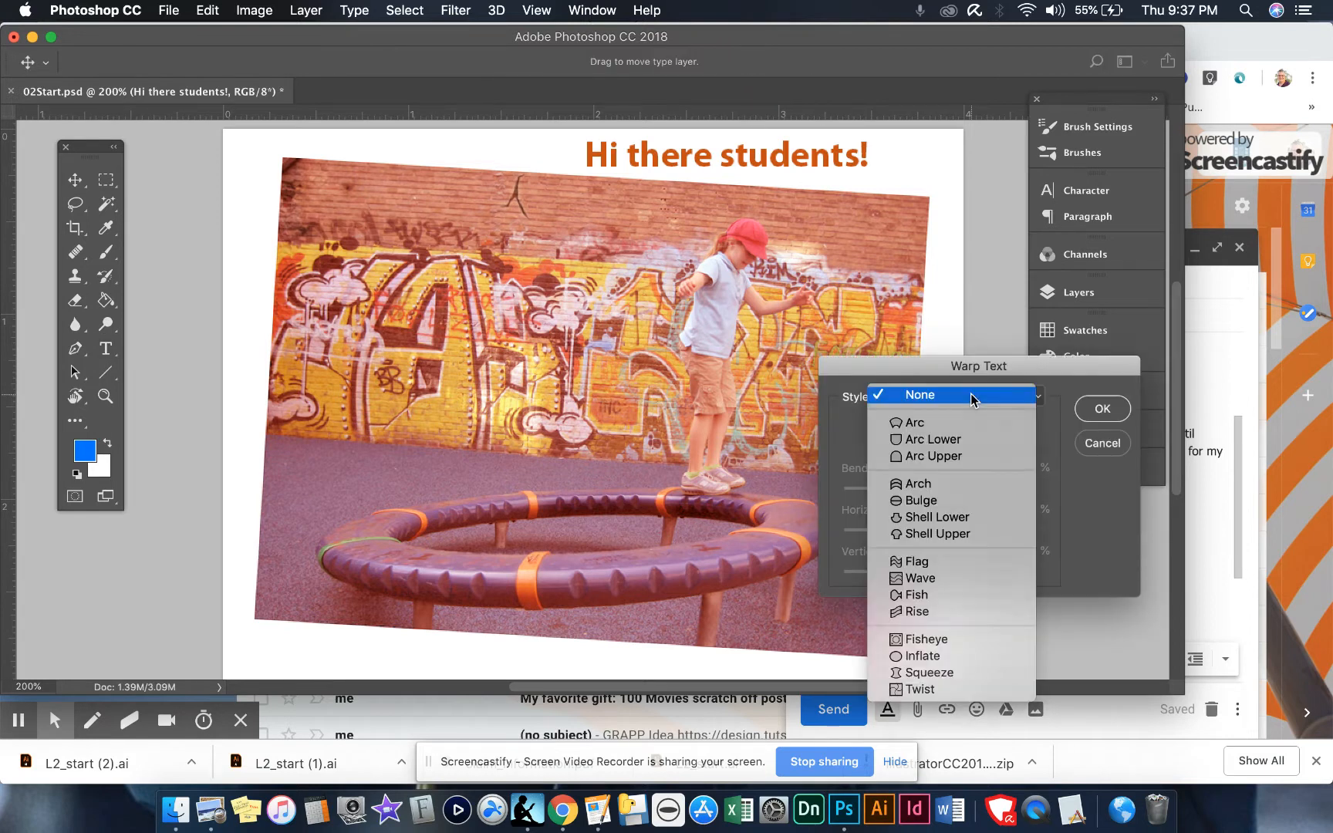
{"action": "left_click", "coordinate": [957, 429]}
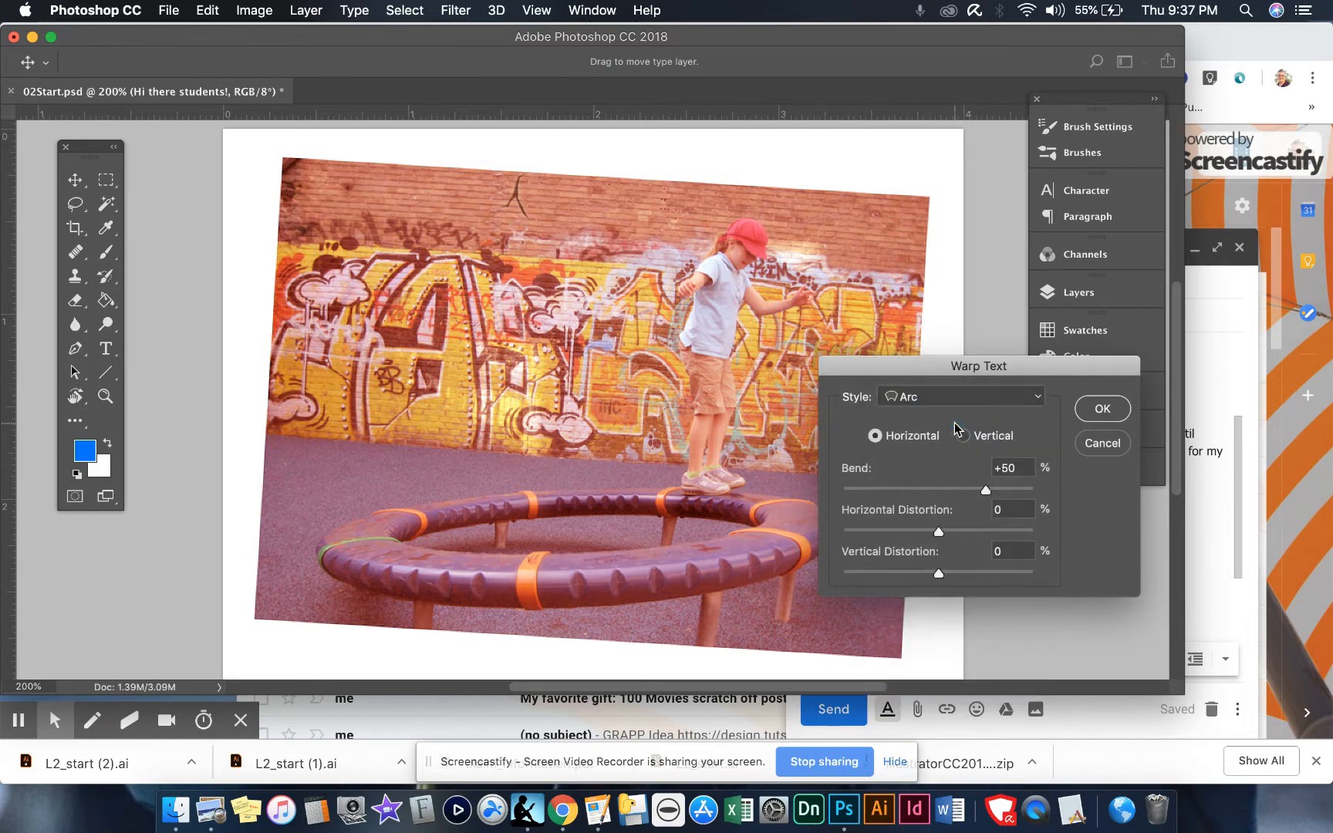
{"action": "left_click_drag", "start_coordinate": [985, 491], "coordinate": [949, 491]}
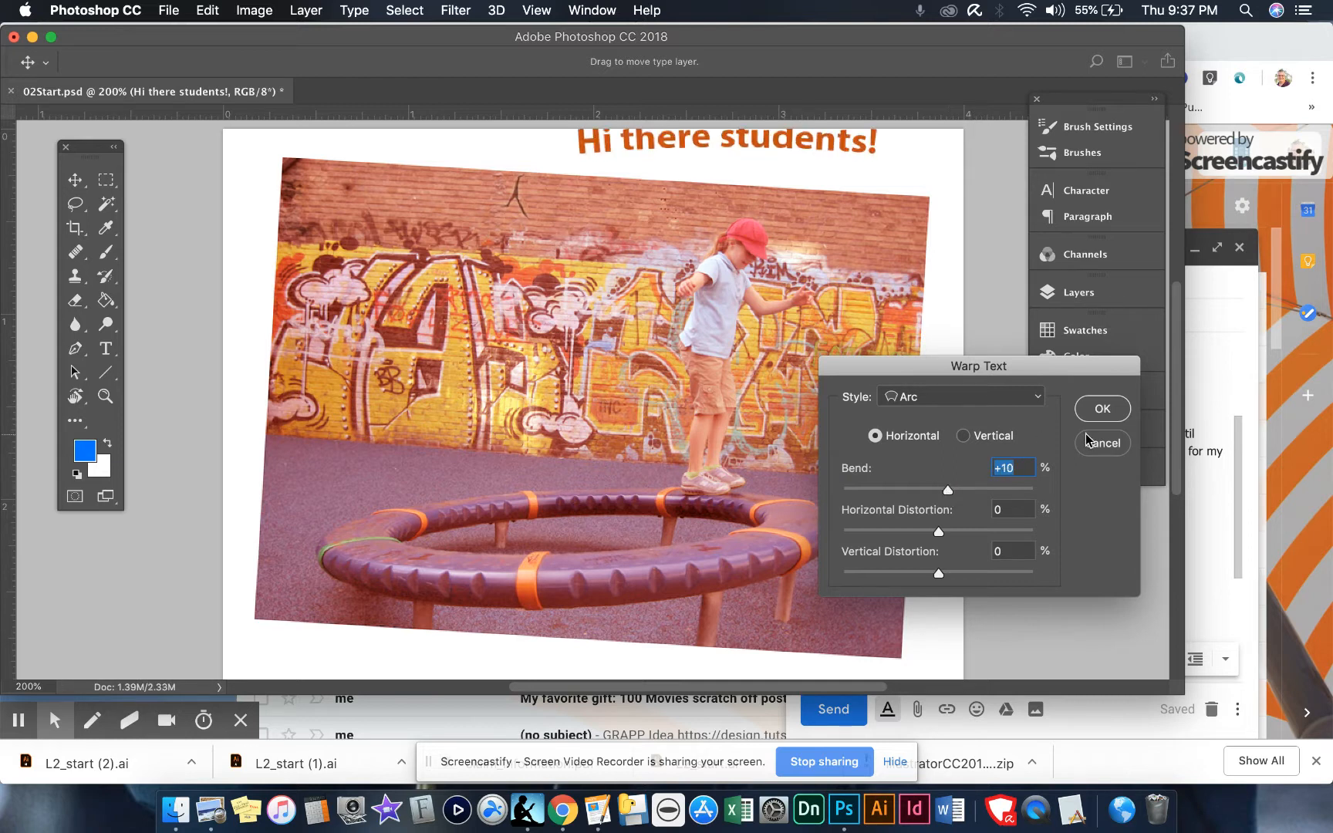
{"action": "left_click", "coordinate": [1103, 409]}
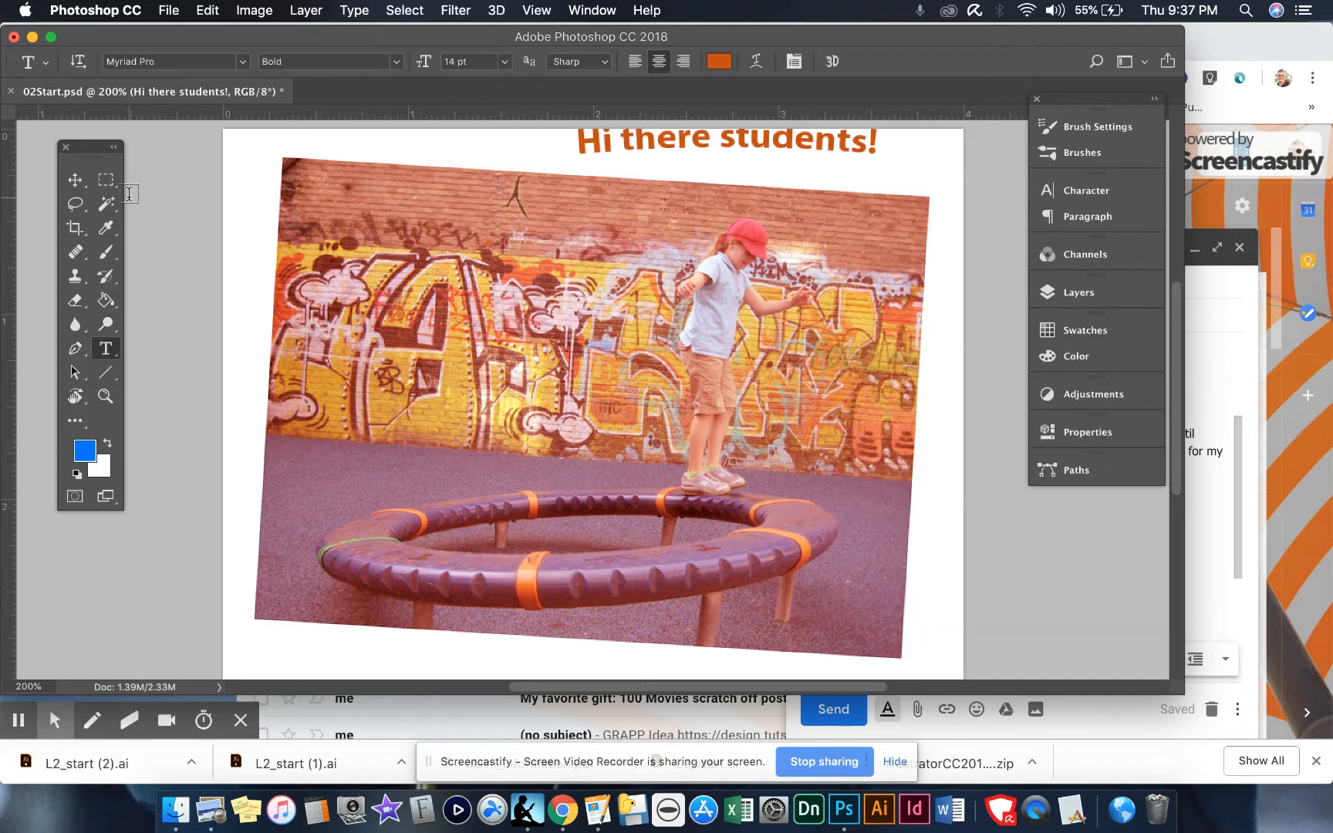
{"action": "left_click", "coordinate": [74, 182]}
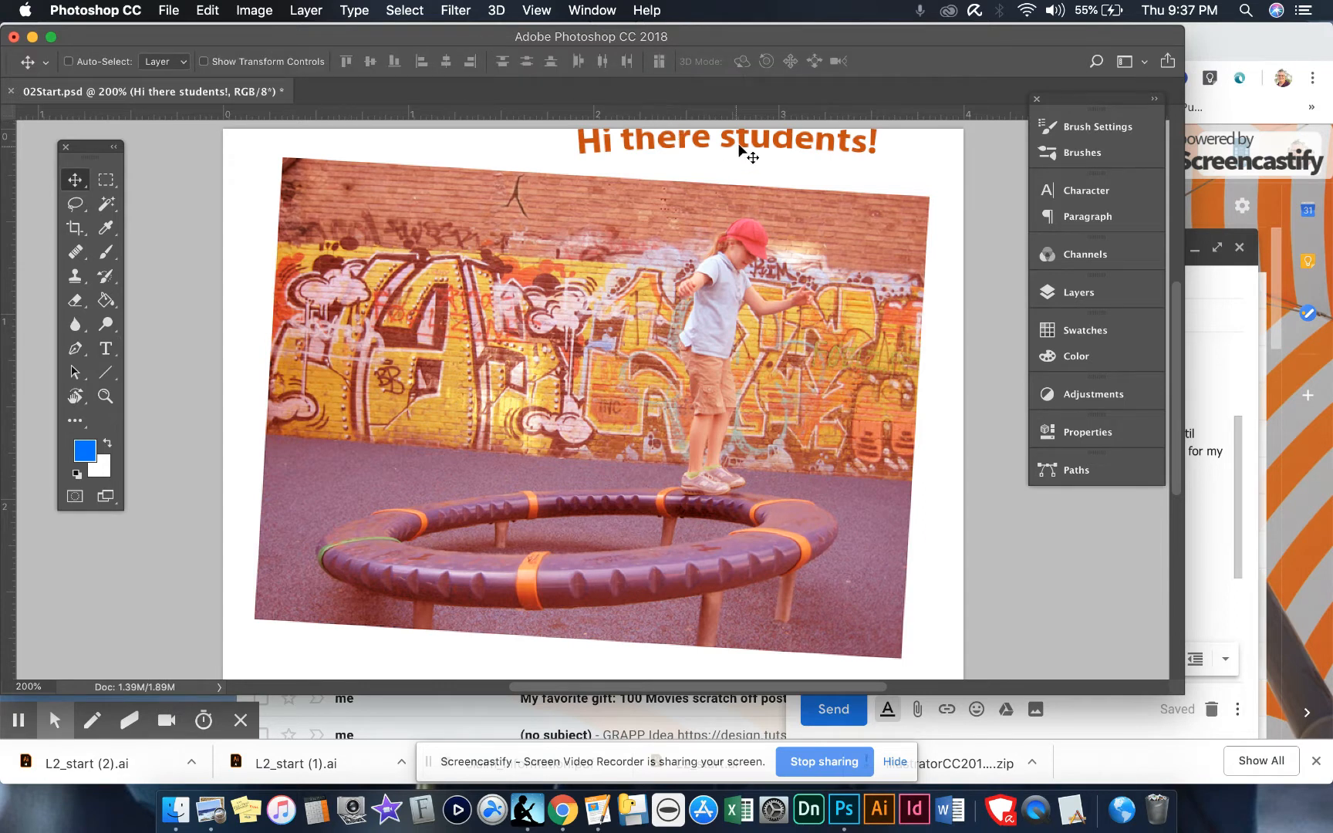
{"action": "mouse_move", "coordinate": [749, 145]}
{"action": "left_mouse_down"}
{"action": "mouse_move", "coordinate": [737, 176]}
{"action": "mouse_move", "coordinate": [757, 158]}
{"action": "left_mouse_up"}
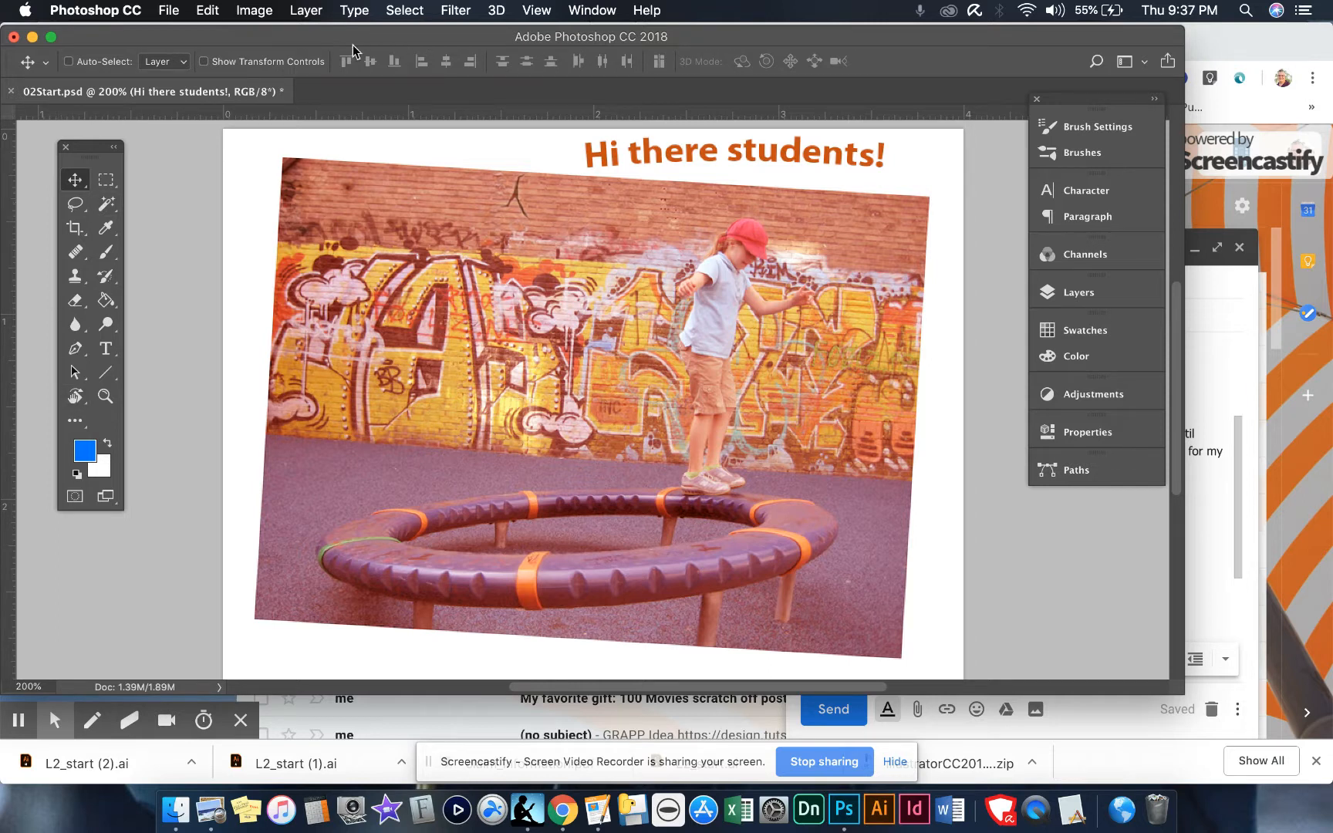
Reposition the floating tools panel while trying its single-column and two-column layouts, and activate the Paint Bucket tool.
{"action": "left_click_drag", "start_coordinate": [76, 152], "coordinate": [63, 131]}
{"action": "left_click", "coordinate": [97, 126]}
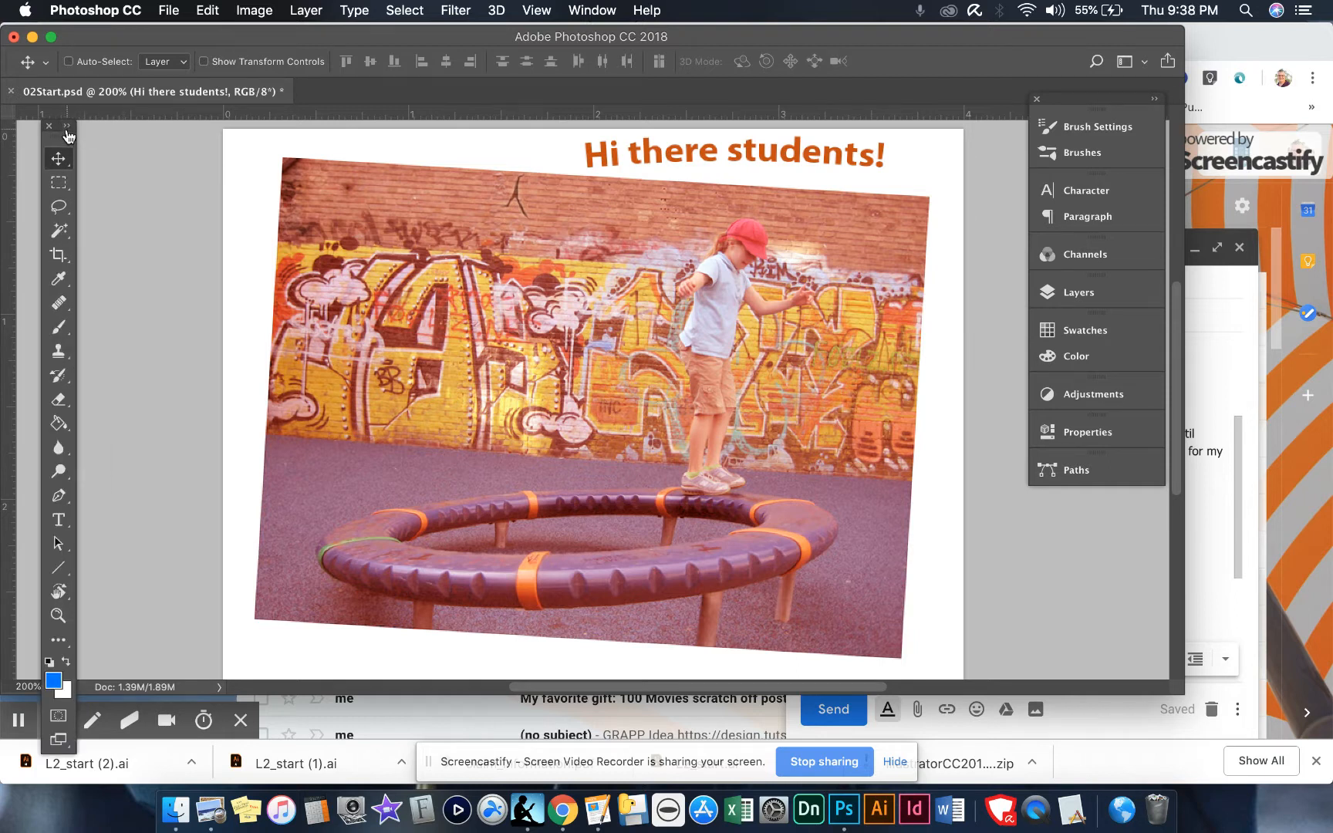
{"action": "left_click", "coordinate": [67, 126]}
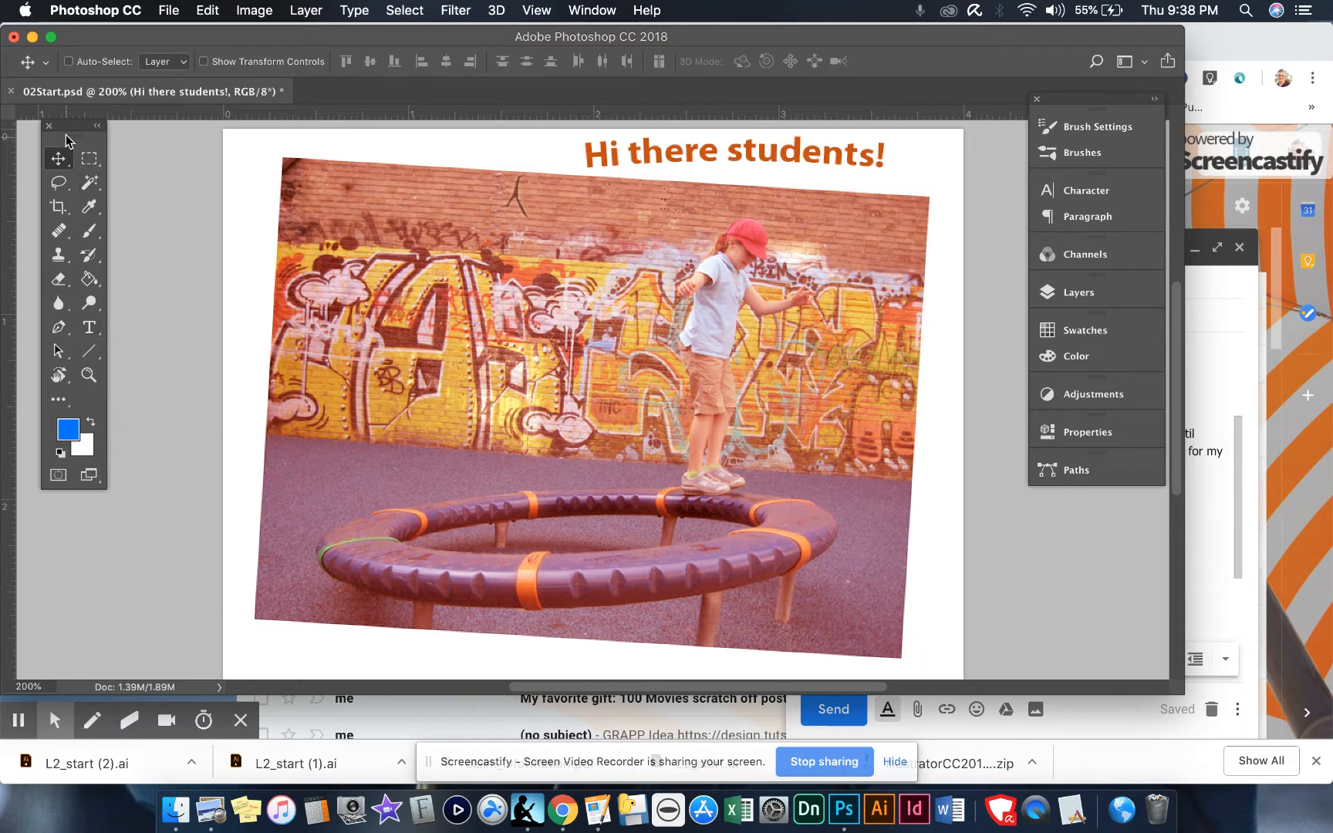
{"action": "mouse_move", "coordinate": [67, 124]}
{"action": "left_mouse_down"}
{"action": "mouse_move", "coordinate": [67, 165]}
{"action": "mouse_move", "coordinate": [66, 144]}
{"action": "left_mouse_up"}
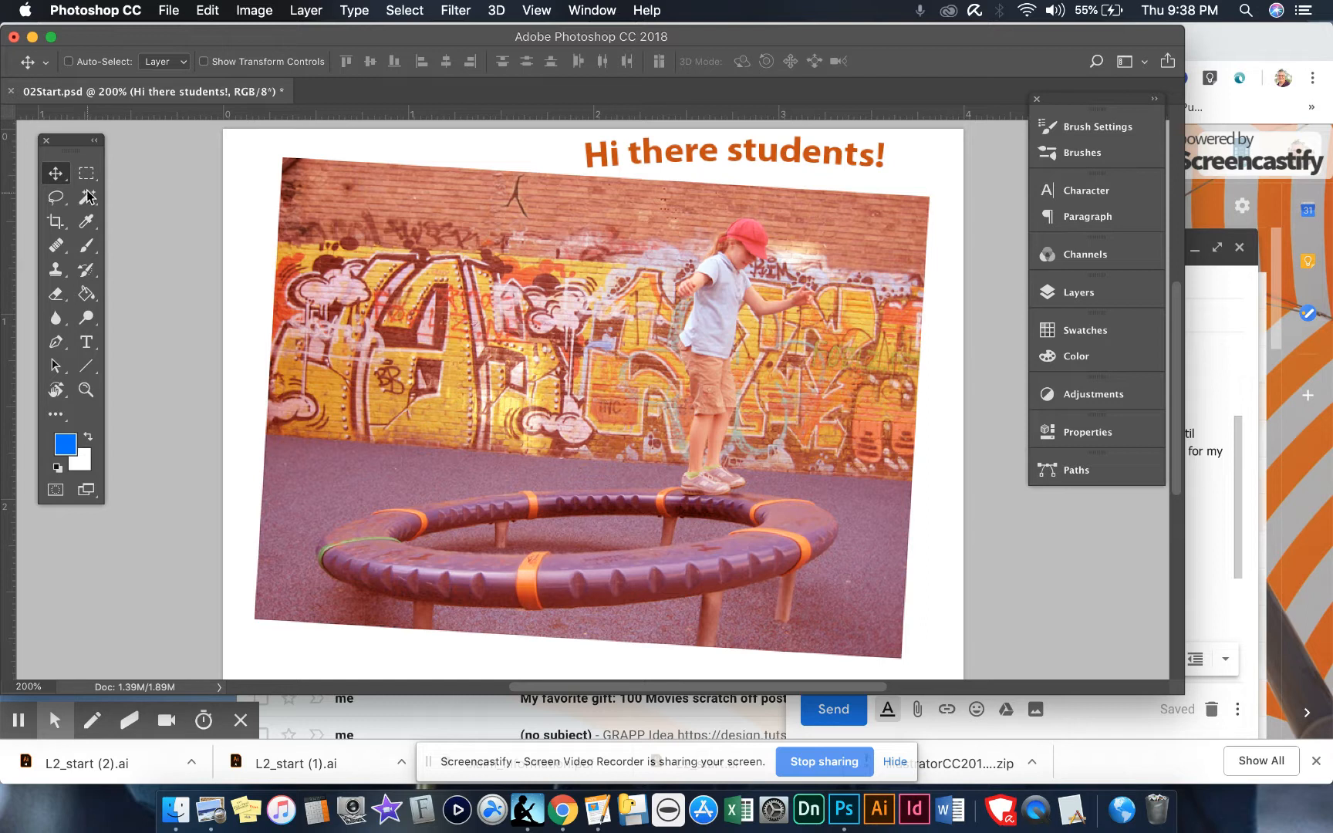
{"action": "left_click", "coordinate": [86, 293]}
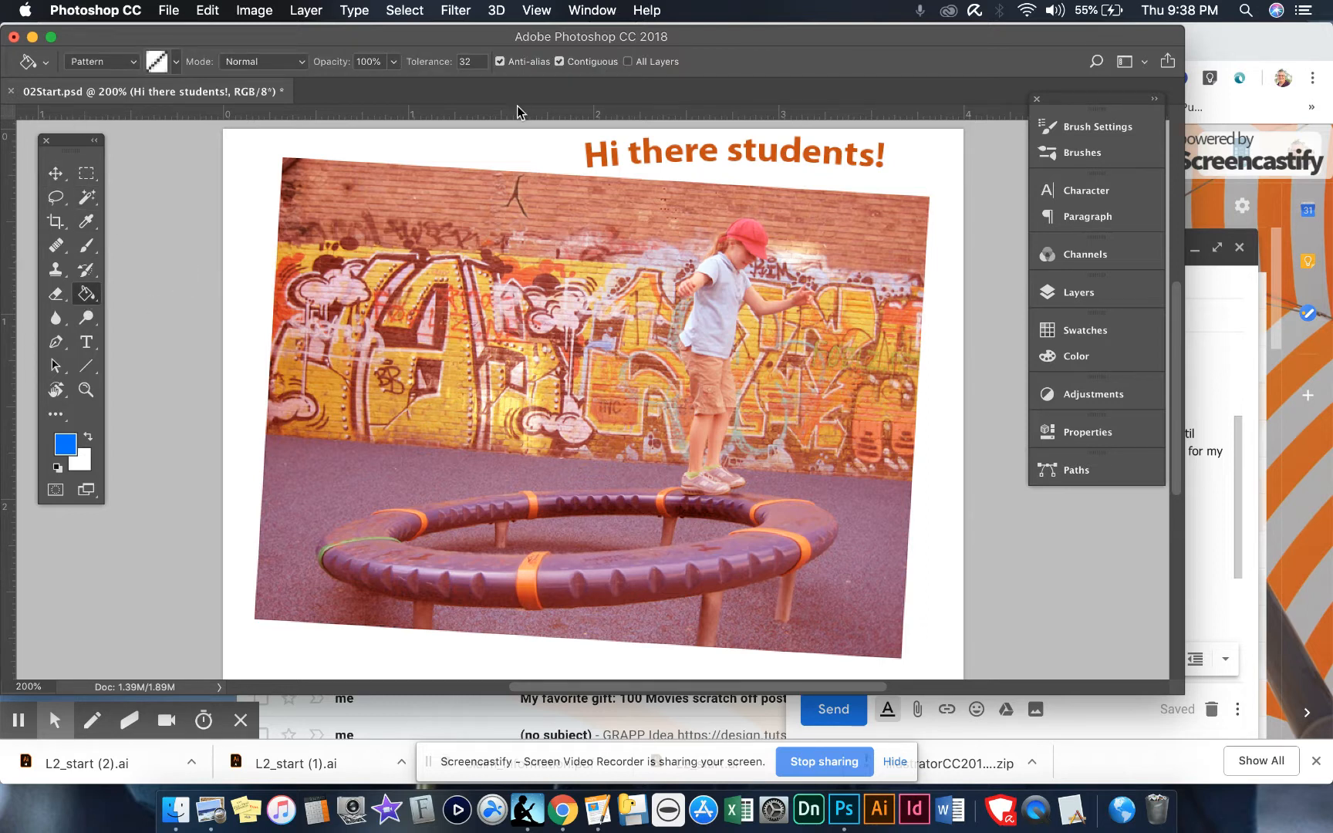
Close the tools panel, enlarge the application window to nearly fill the screen, and show the tools panel again.
{"action": "left_click", "coordinate": [45, 142]}
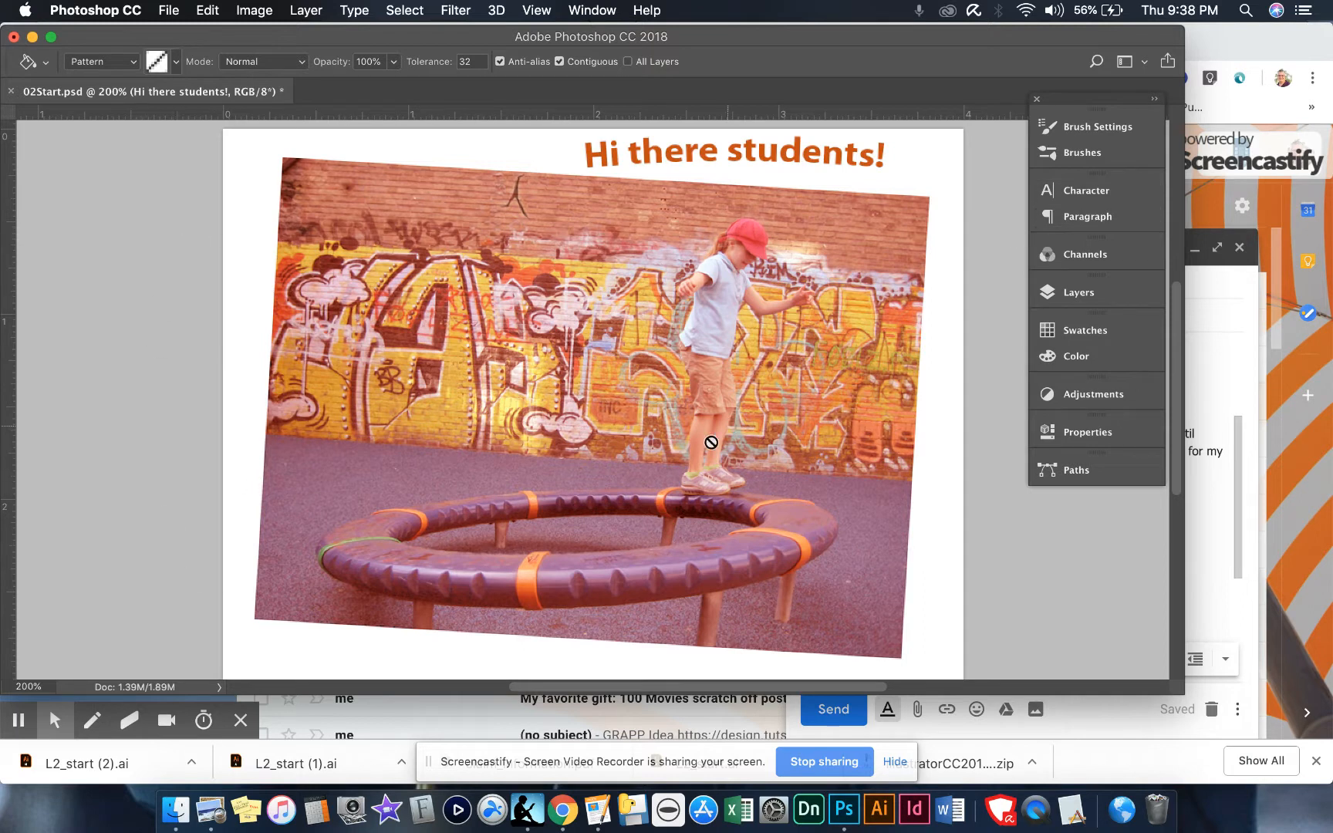
{"action": "left_click_drag", "start_coordinate": [1182, 690], "coordinate": [1322, 782]}
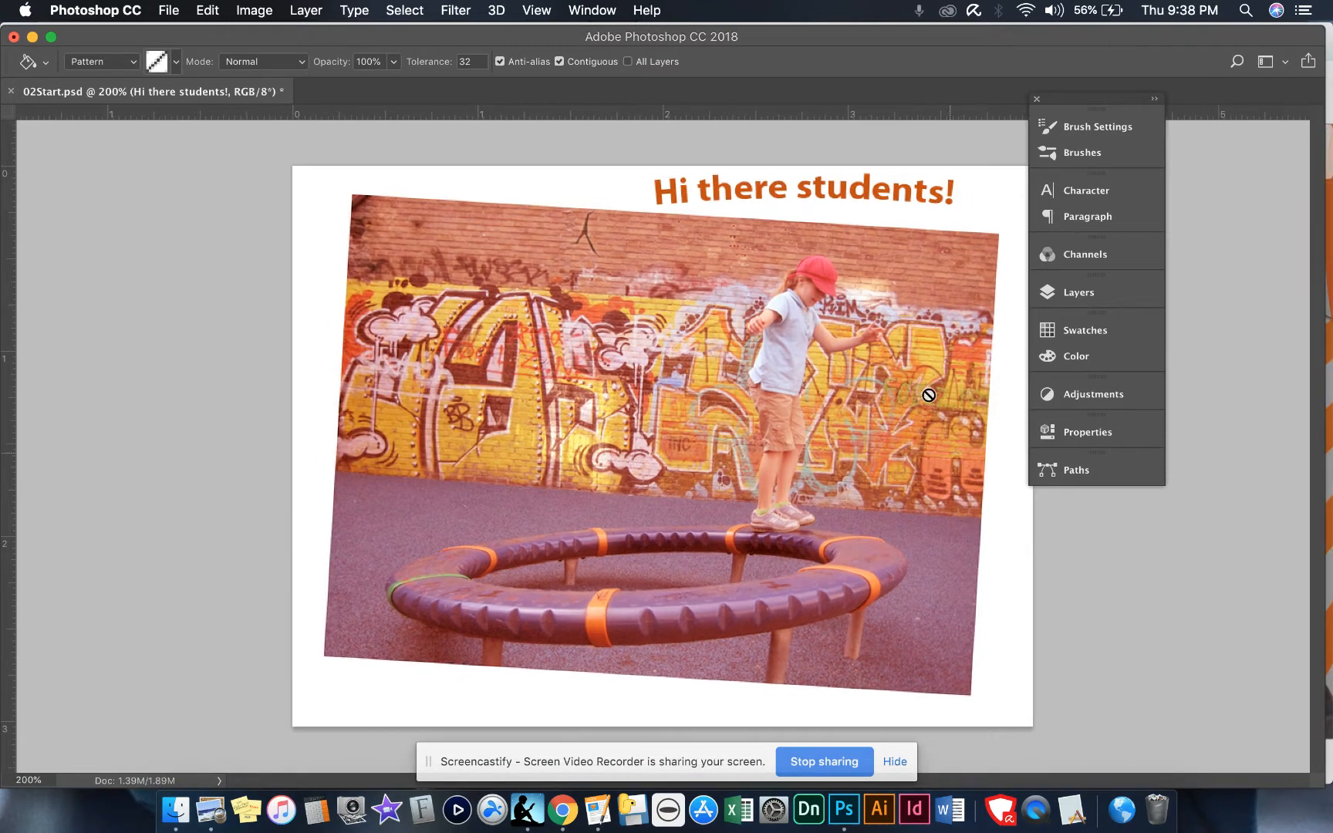
{"action": "left_click", "coordinate": [593, 10]}
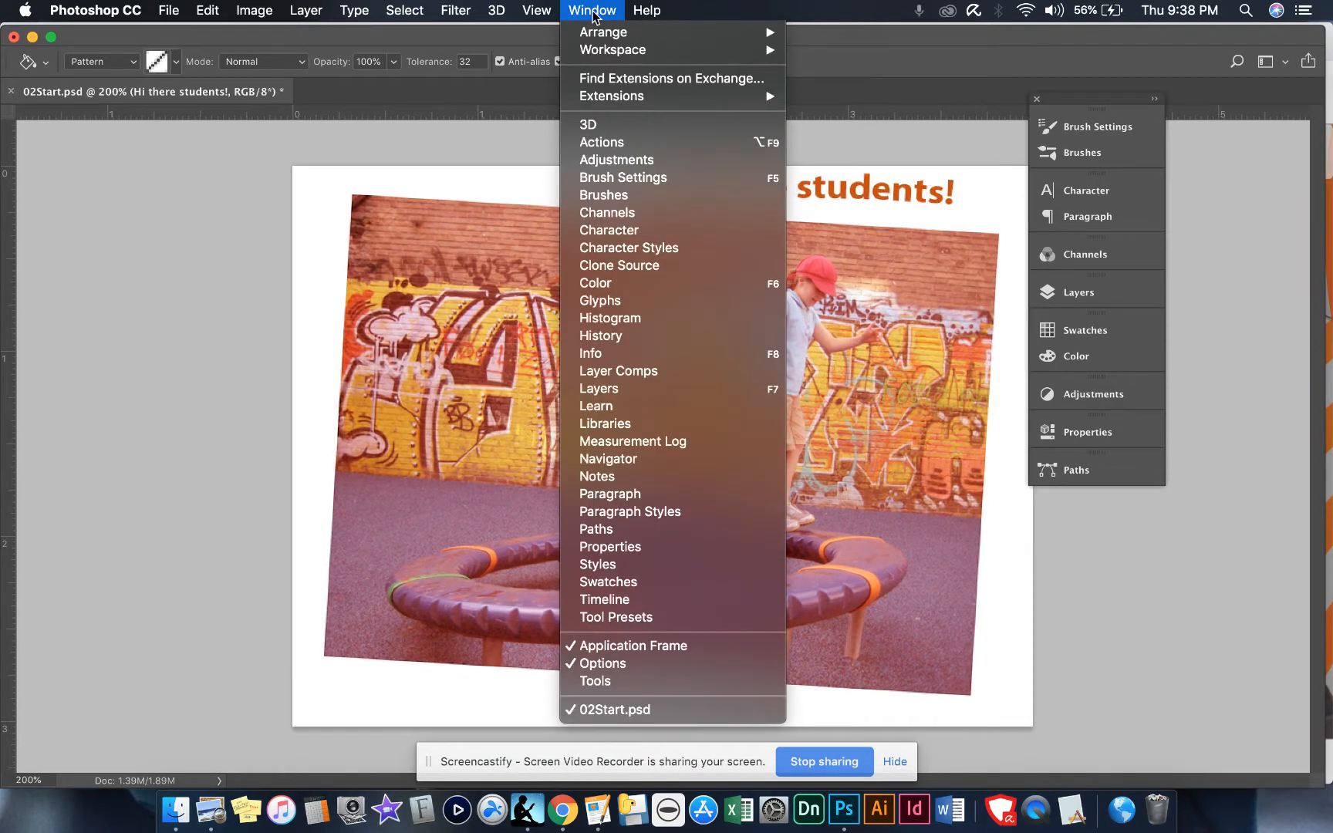
{"action": "left_click", "coordinate": [608, 681]}
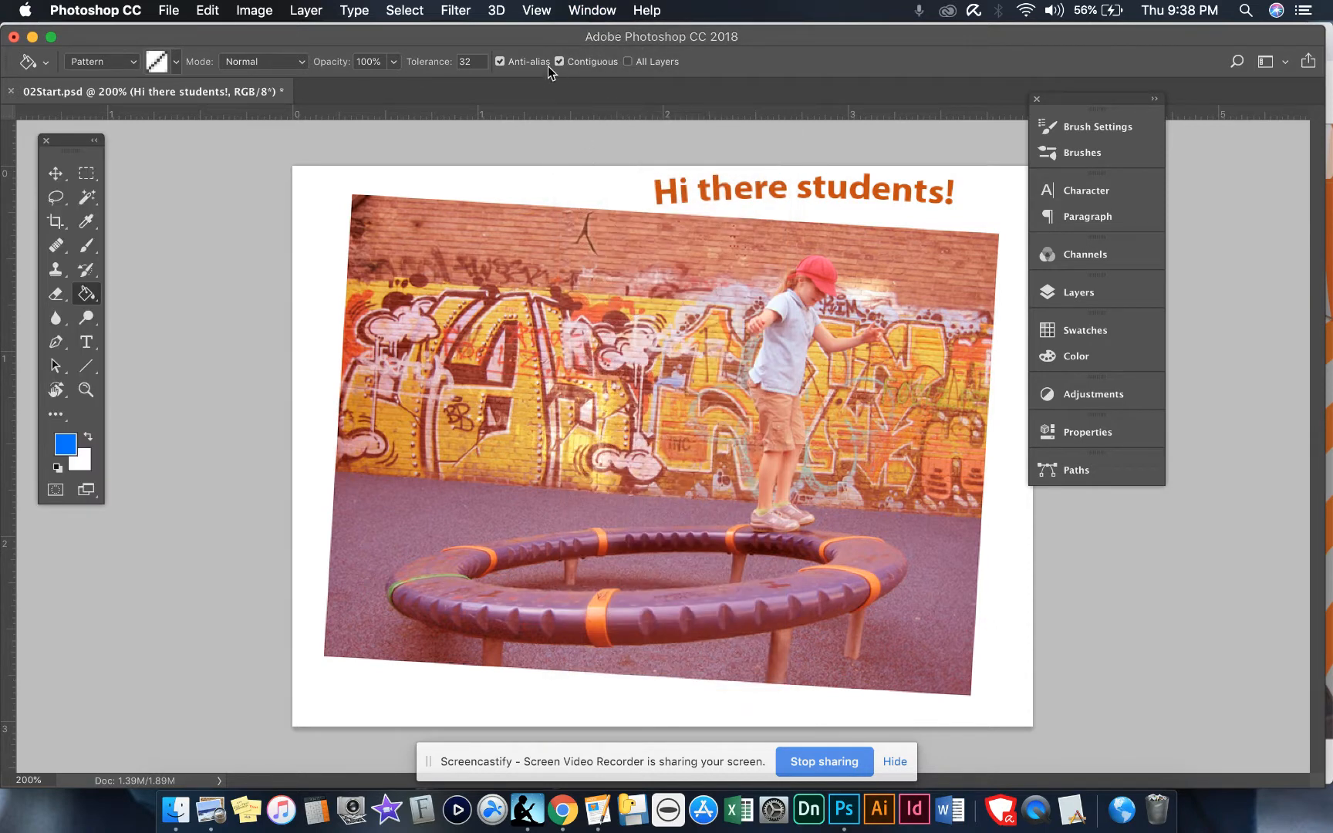
Expand the floating panel group to full panels, collapse it back to labeled icons, and move it clear of the canvas.
{"action": "mouse_move", "coordinate": [1104, 97]}
{"action": "left_mouse_down"}
{"action": "mouse_move", "coordinate": [1164, 222]}
{"action": "mouse_move", "coordinate": [1154, 140]}
{"action": "mouse_move", "coordinate": [1173, 169]}
{"action": "left_mouse_up"}
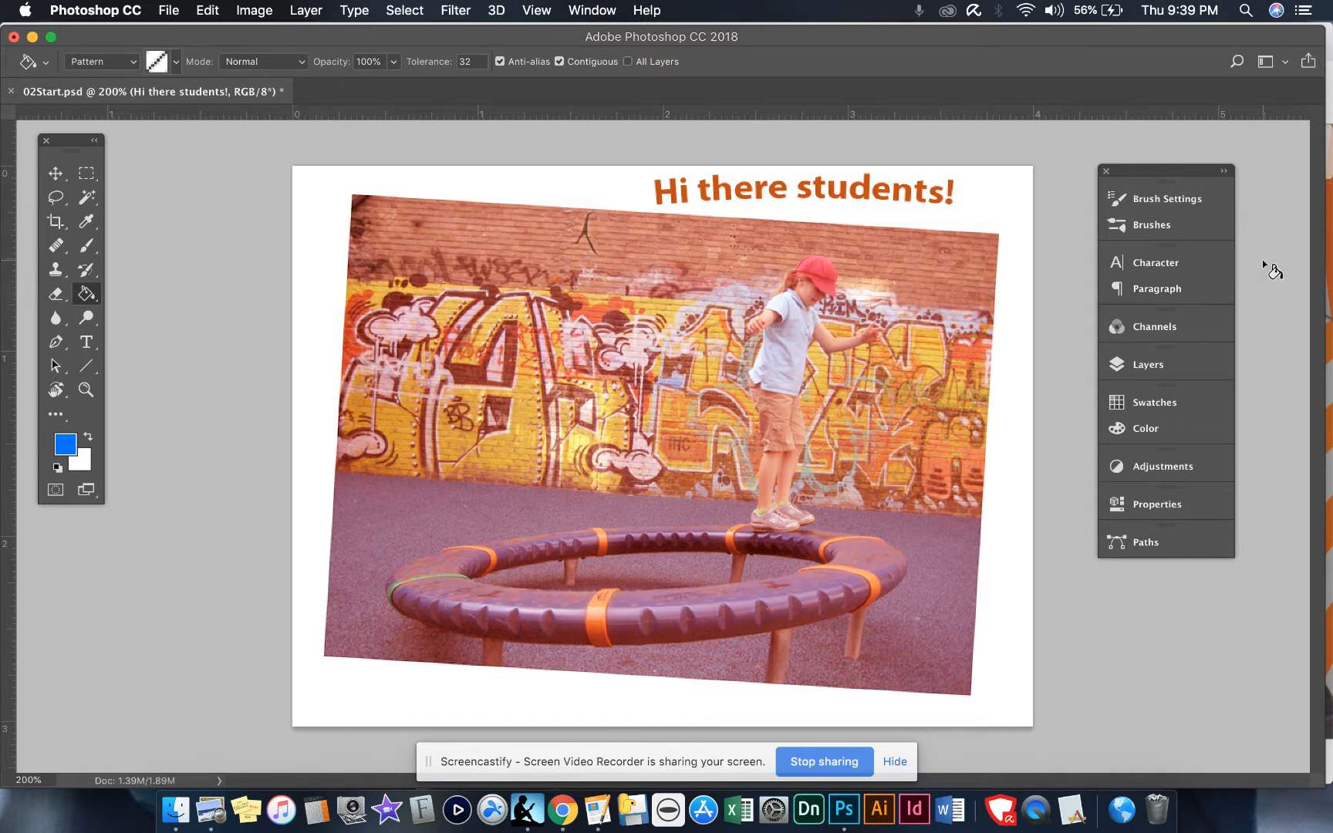
{"action": "left_click_drag", "start_coordinate": [1169, 167], "coordinate": [1124, 92]}
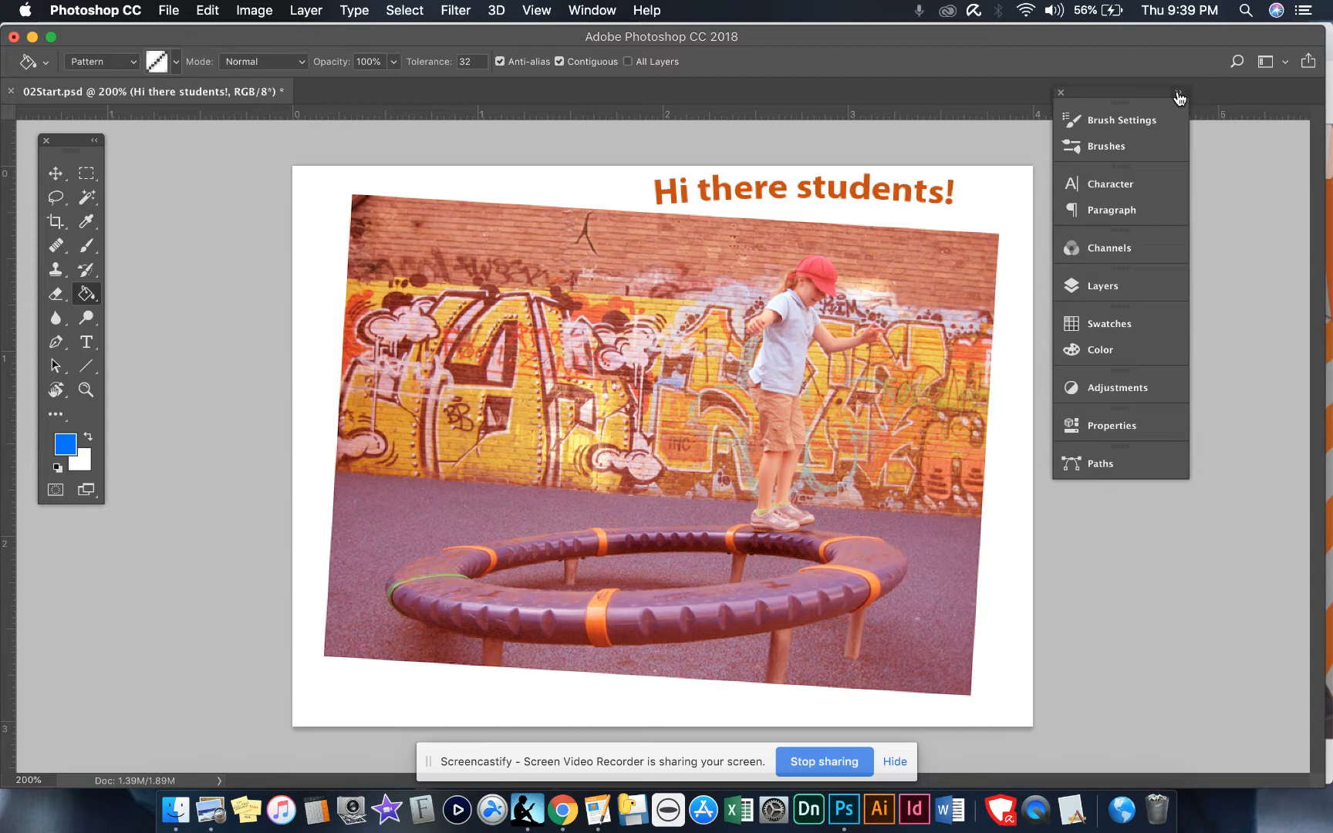
{"action": "left_click", "coordinate": [1178, 95]}
{"action": "mouse_move", "coordinate": [1166, 92]}
{"action": "left_mouse_down"}
{"action": "mouse_move", "coordinate": [1021, 65]}
{"action": "mouse_move", "coordinate": [1020, 21]}
{"action": "mouse_move", "coordinate": [1096, 38]}
{"action": "mouse_move", "coordinate": [1043, 104]}
{"action": "mouse_move", "coordinate": [1095, 135]}
{"action": "left_mouse_up"}
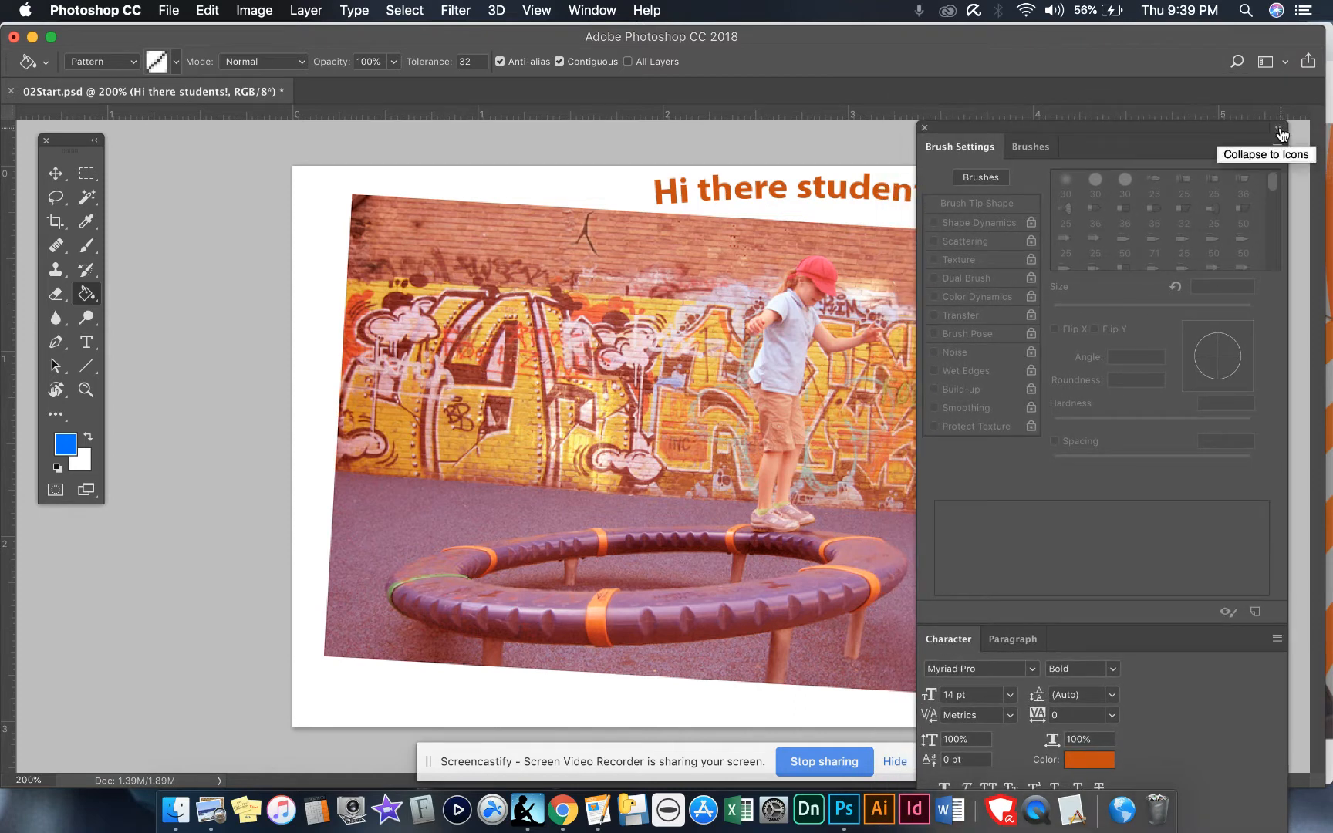
{"action": "left_click", "coordinate": [1279, 129]}
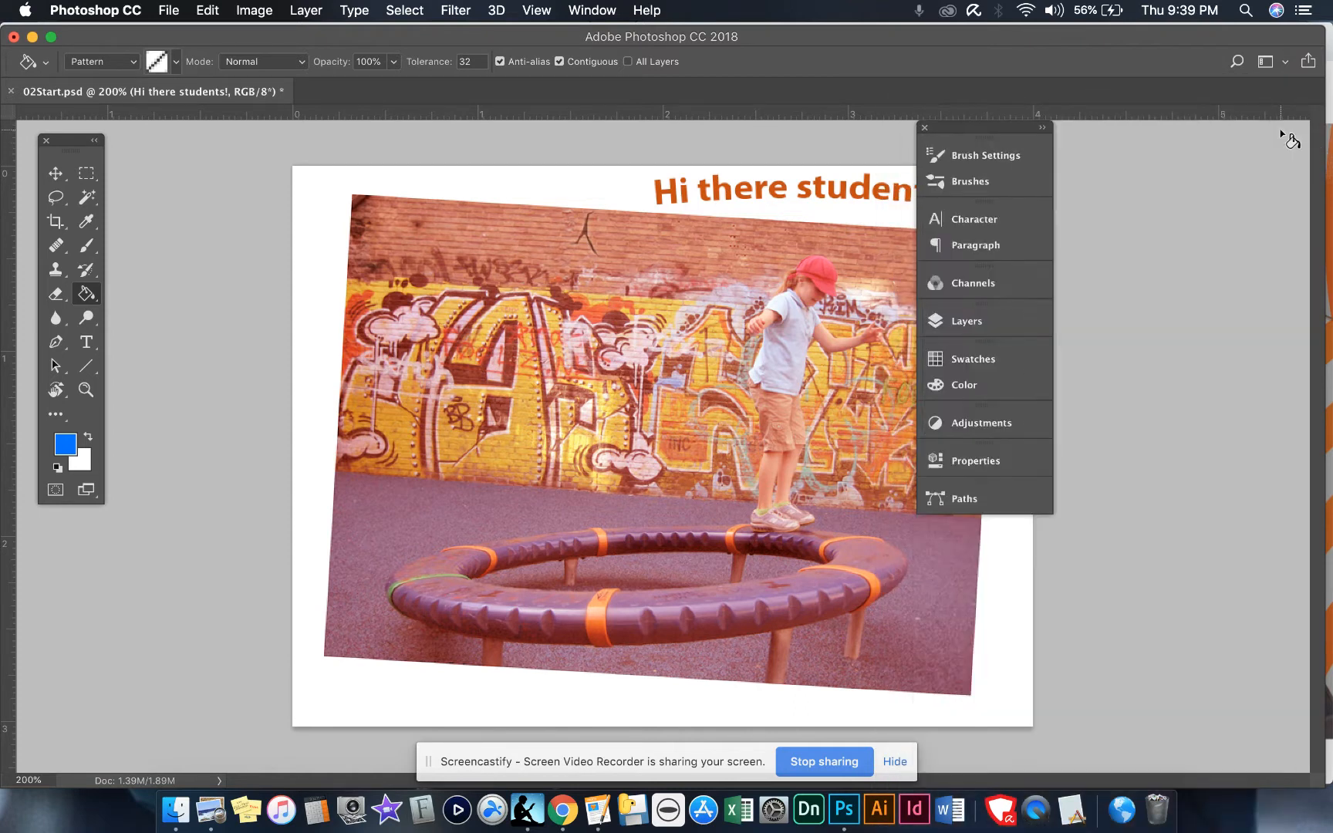
{"action": "left_click_drag", "start_coordinate": [1008, 122], "coordinate": [1203, 123]}
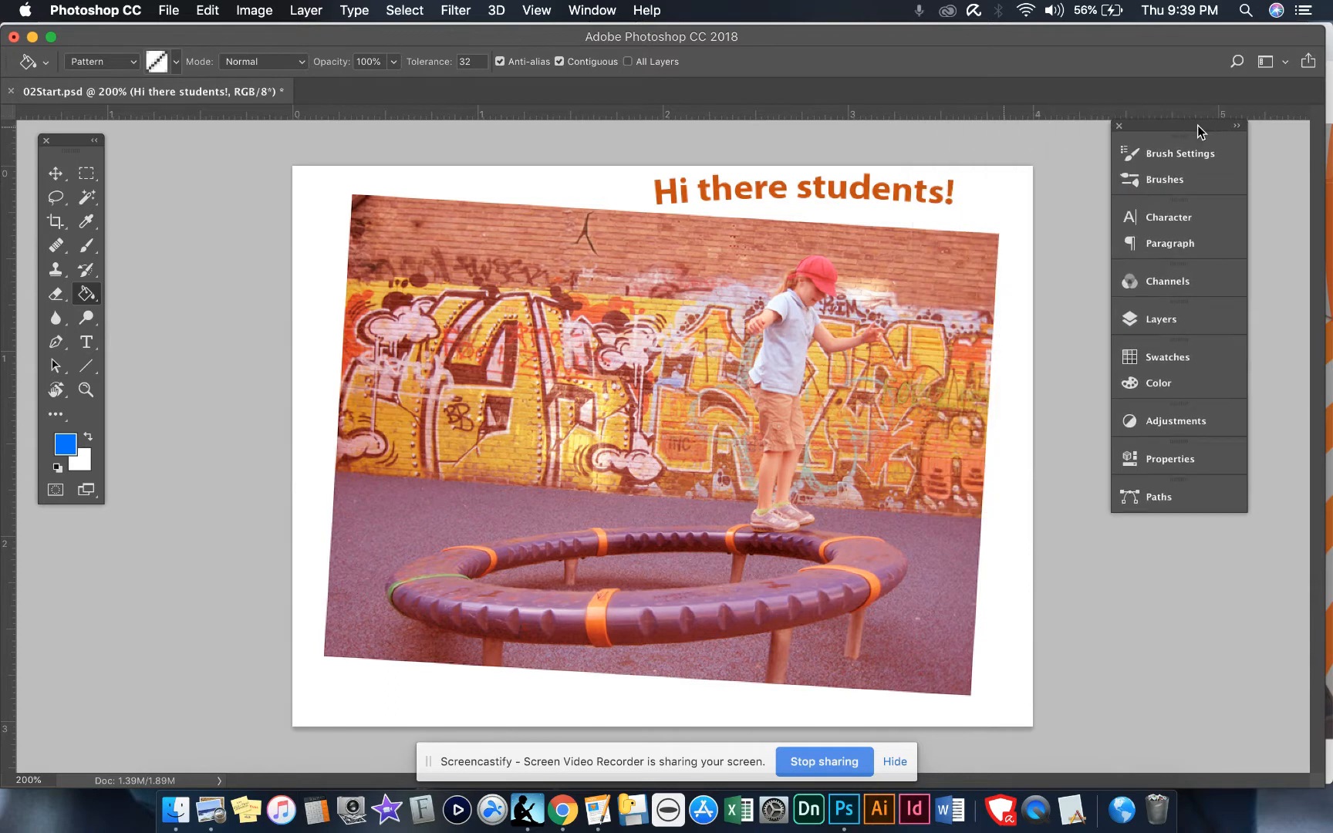
Try the panel group's icon-only and expanded views, widen it to show panel names, and place it beside the canvas.
{"action": "left_click_drag", "start_coordinate": [1244, 201], "coordinate": [1153, 209]}
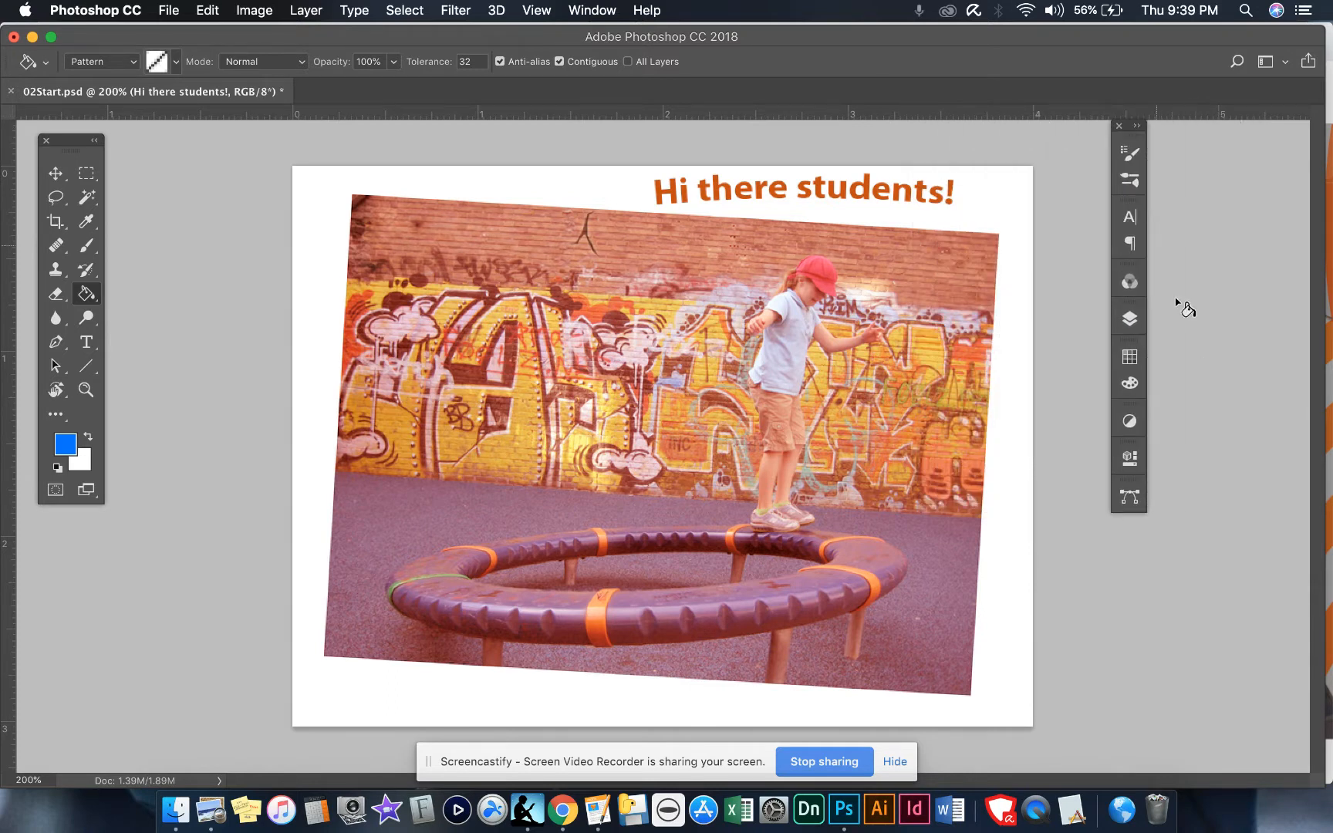
{"action": "left_click", "coordinate": [1135, 127]}
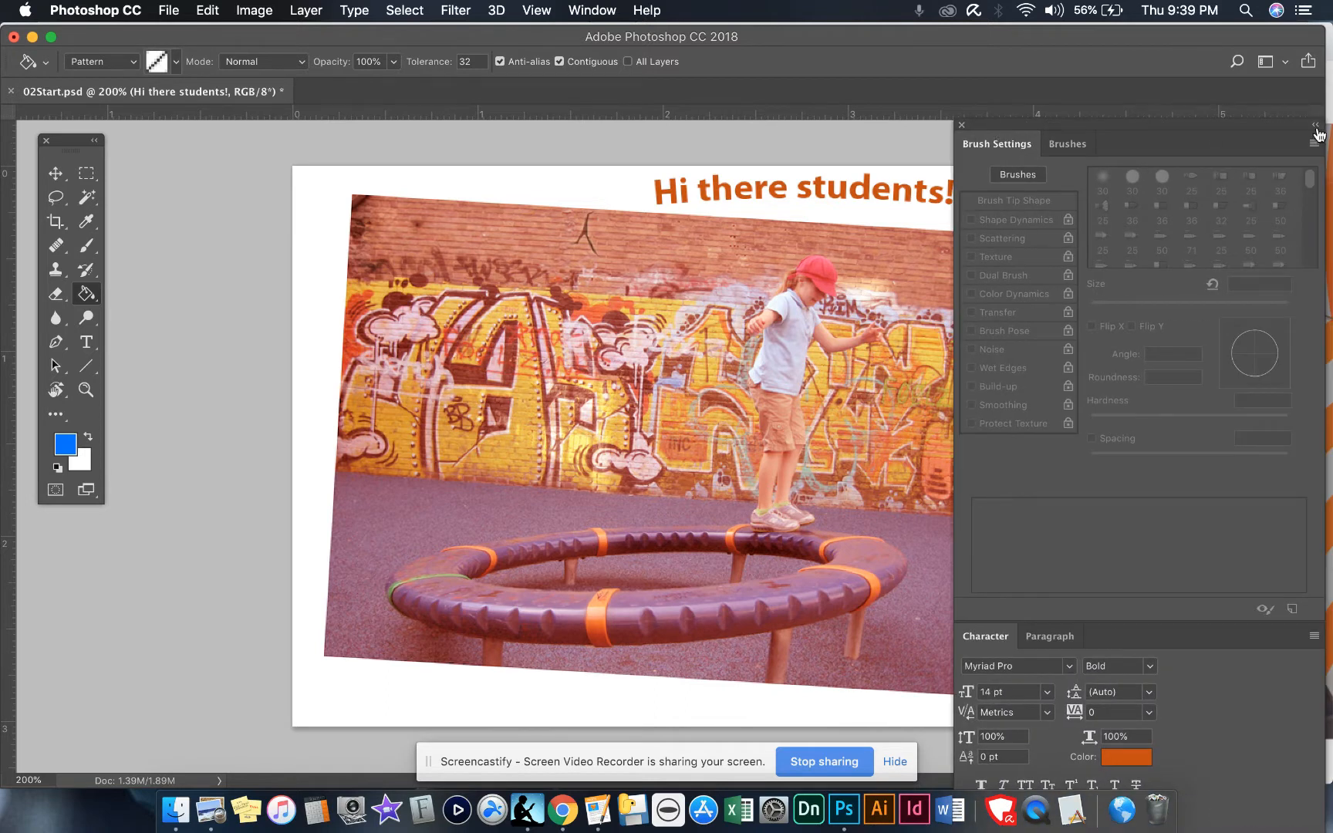
{"action": "left_click", "coordinate": [1316, 128]}
{"action": "mouse_move", "coordinate": [990, 317]}
{"action": "left_mouse_down"}
{"action": "mouse_move", "coordinate": [1109, 313]}
{"action": "mouse_move", "coordinate": [985, 319]}
{"action": "left_mouse_up"}
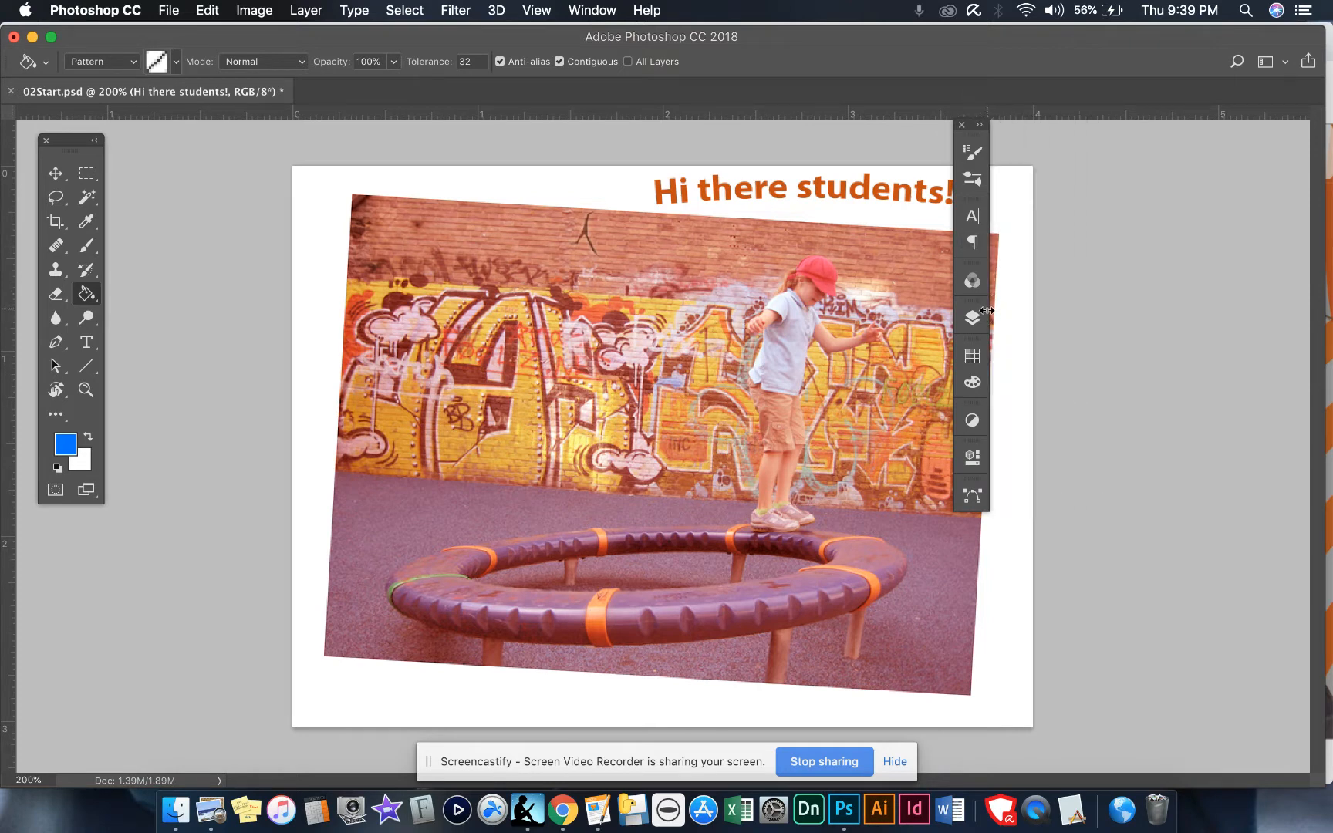
{"action": "left_click_drag", "start_coordinate": [990, 306], "coordinate": [1075, 307]}
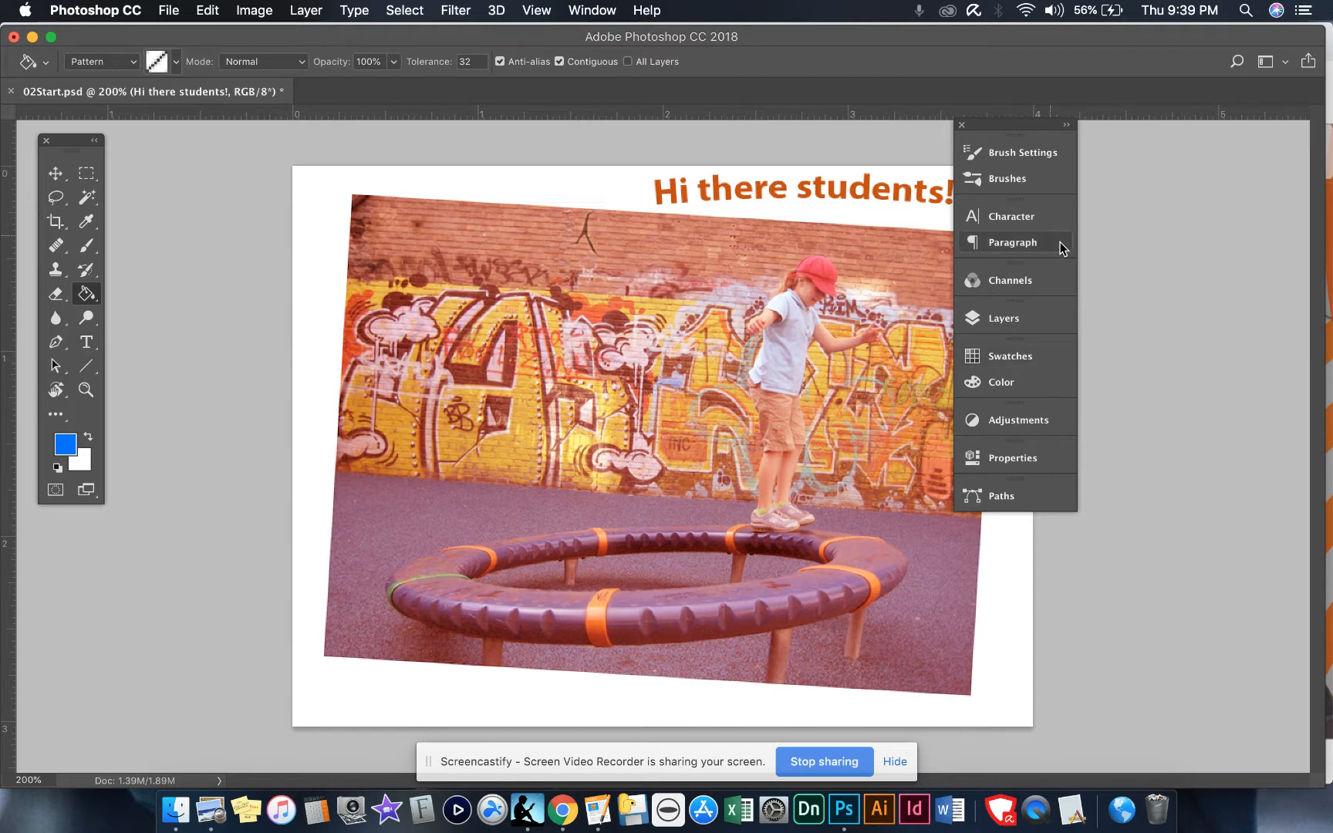
{"action": "left_click_drag", "start_coordinate": [1077, 255], "coordinate": [1004, 256]}
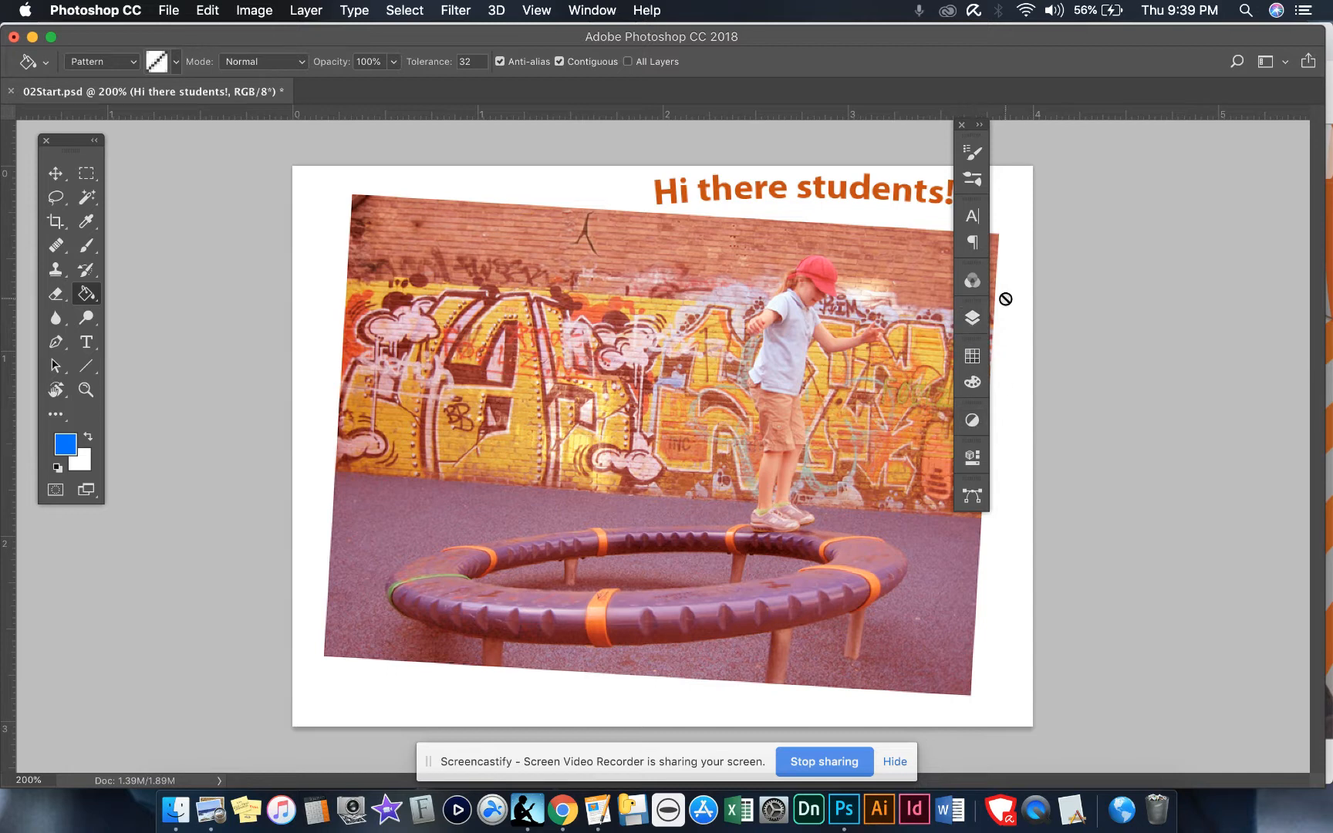
{"action": "left_click_drag", "start_coordinate": [988, 262], "coordinate": [1093, 260]}
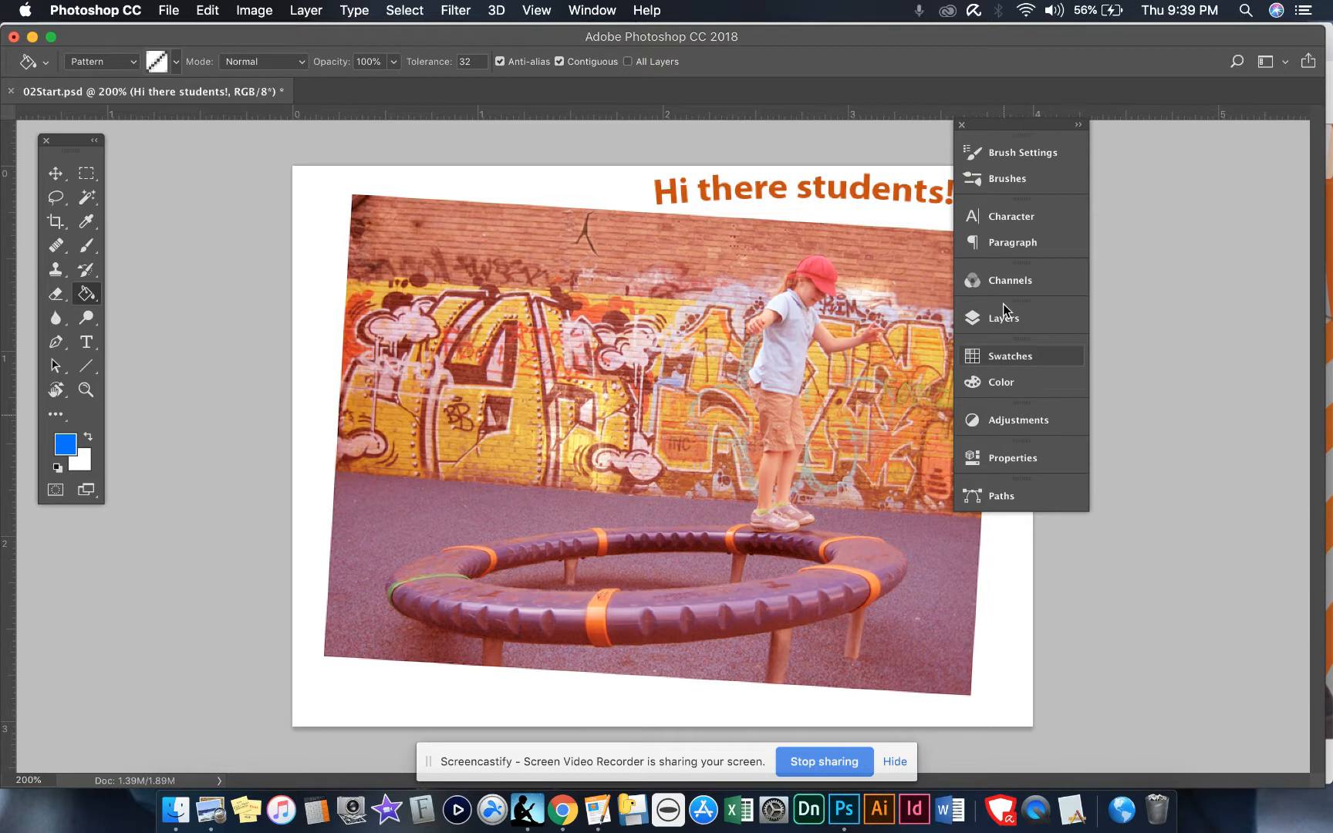
{"action": "left_click_drag", "start_coordinate": [1003, 122], "coordinate": [1153, 132]}
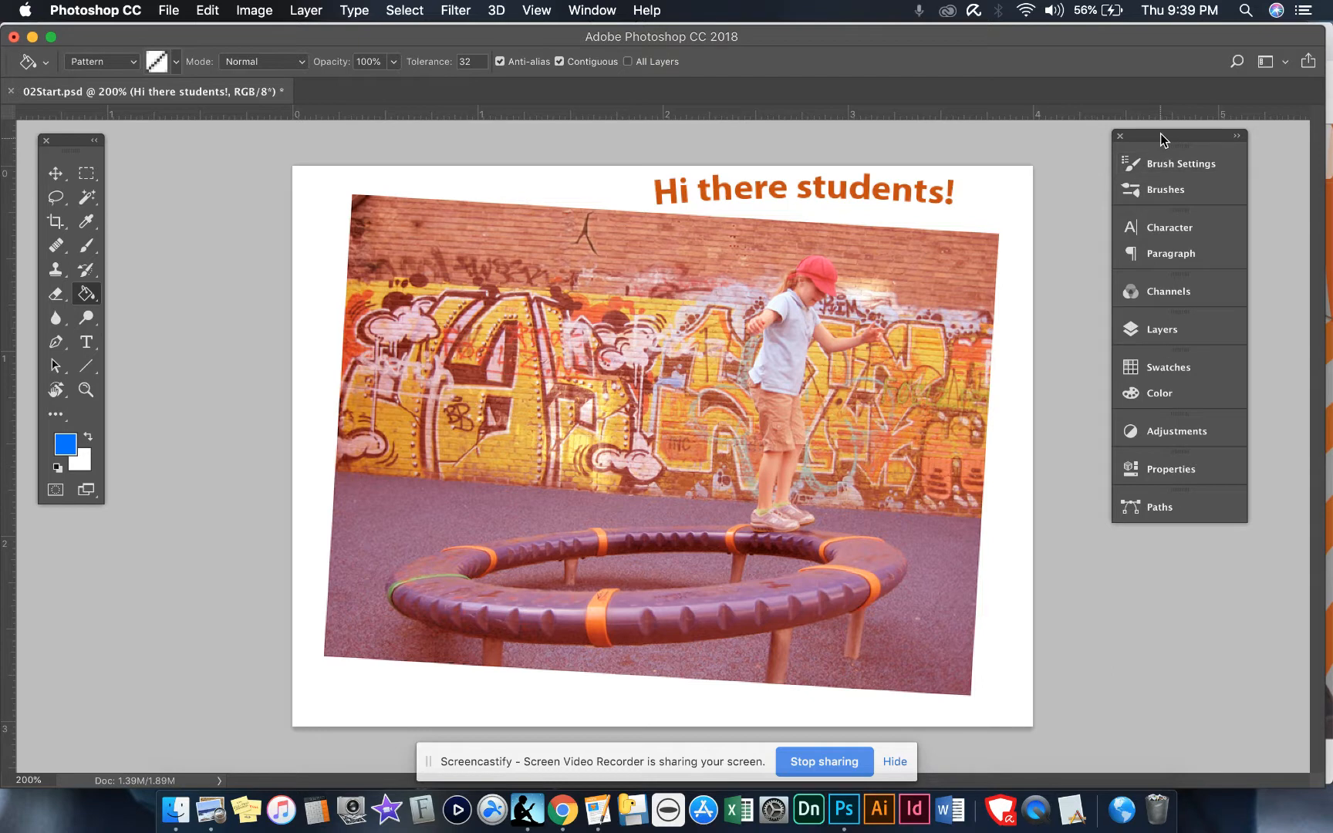
{"action": "left_click_drag", "start_coordinate": [1163, 136], "coordinate": [1141, 136]}
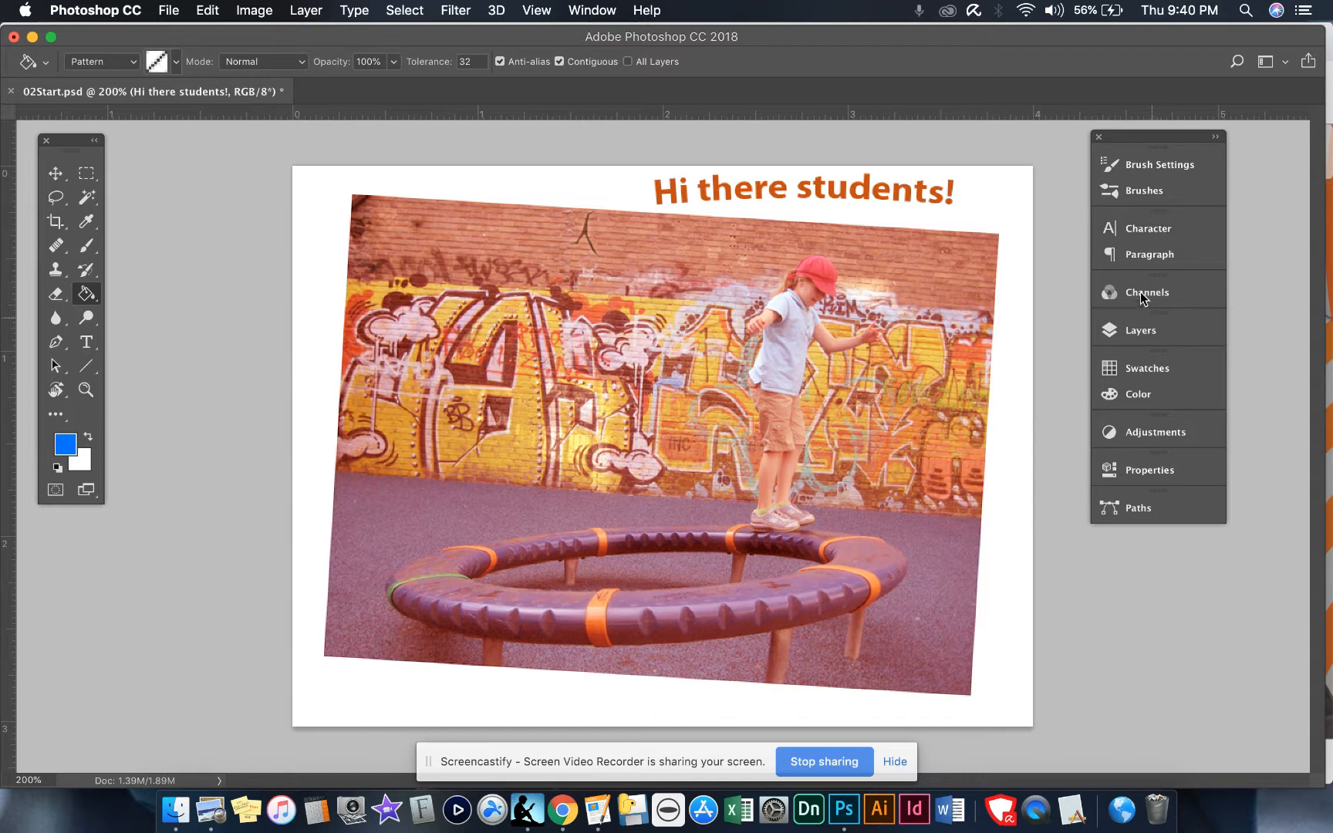
Open the Styles panel, detach it from the Adjustments group, and dock it with the Channels panel.
{"action": "left_click", "coordinate": [592, 11]}
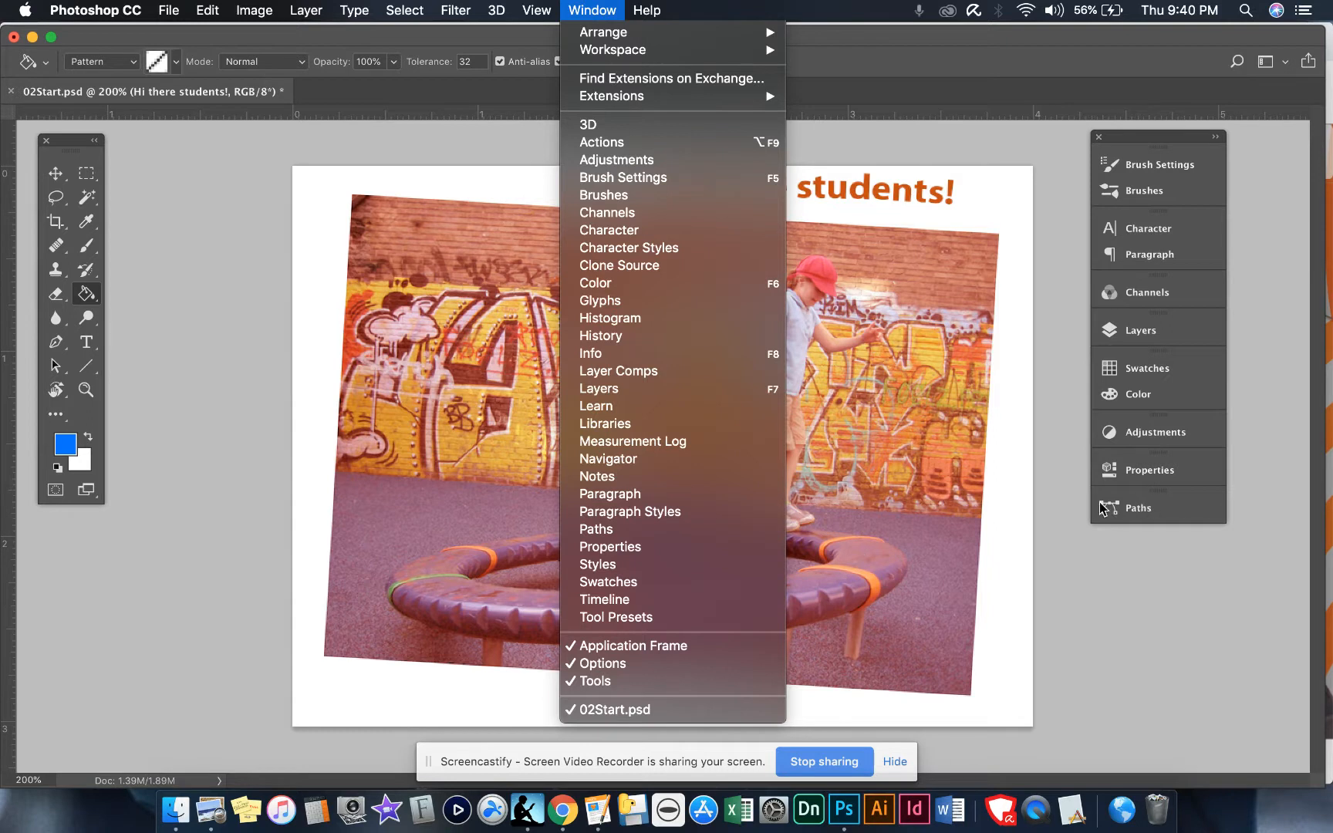
{"action": "left_click", "coordinate": [604, 569]}
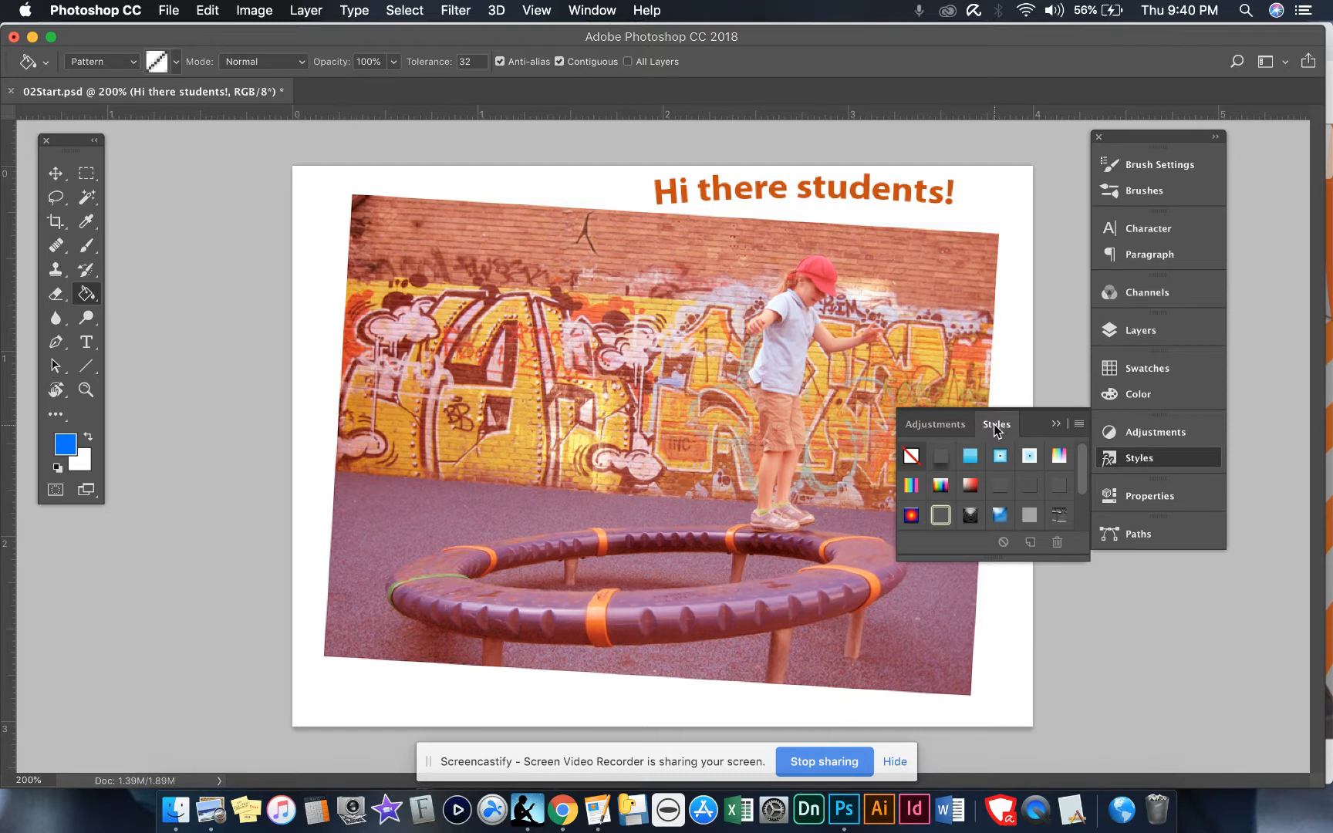
{"action": "left_click_drag", "start_coordinate": [995, 432], "coordinate": [692, 266]}
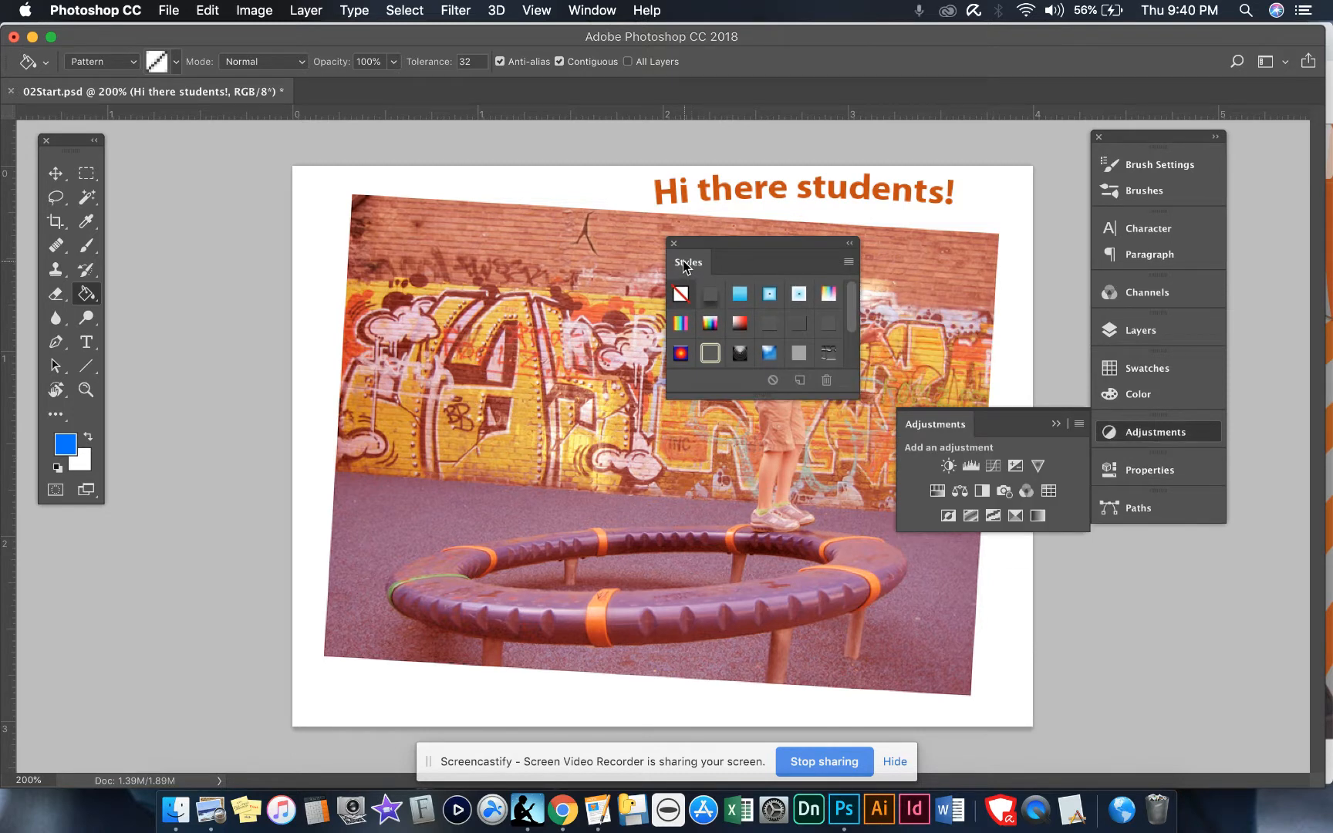
{"action": "left_click", "coordinate": [1156, 436]}
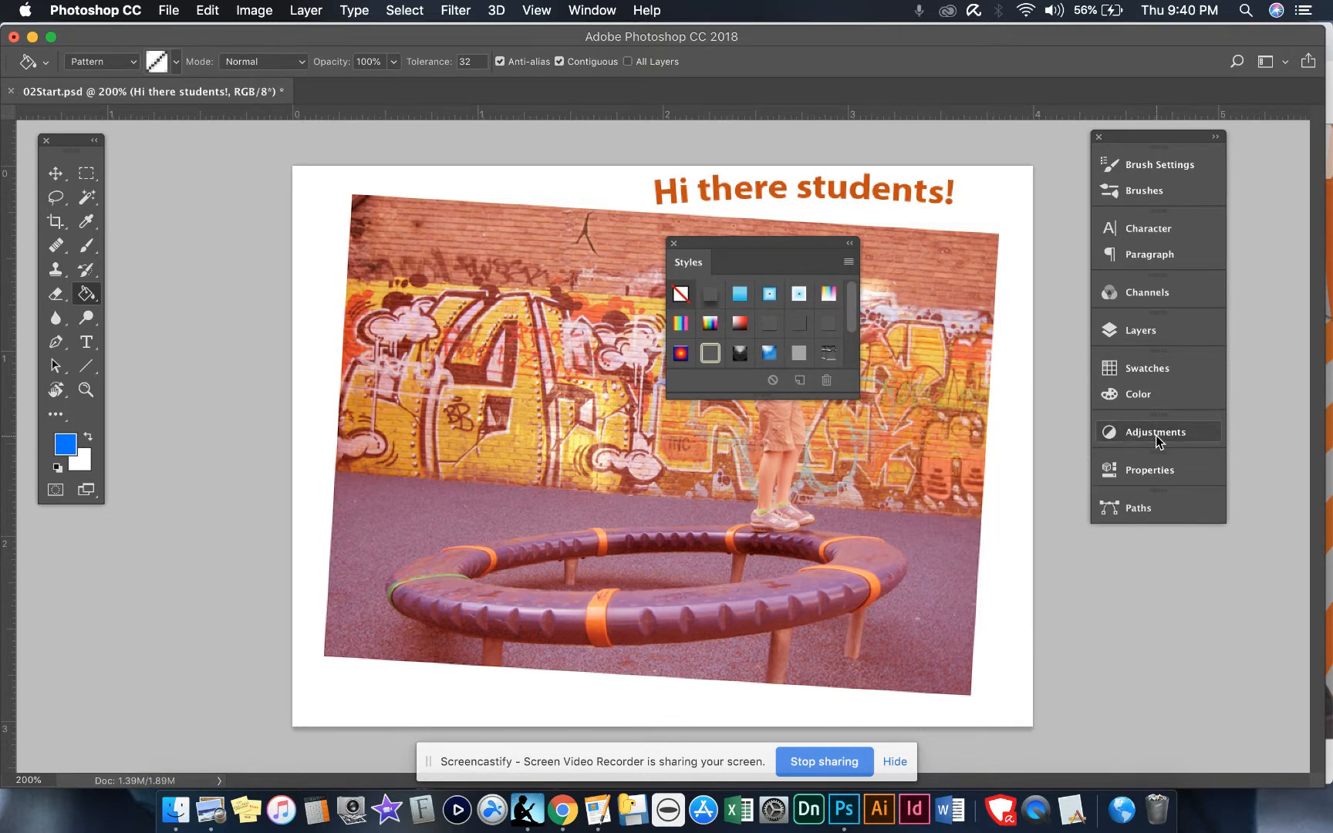
{"action": "left_click_drag", "start_coordinate": [687, 271], "coordinate": [1134, 303]}
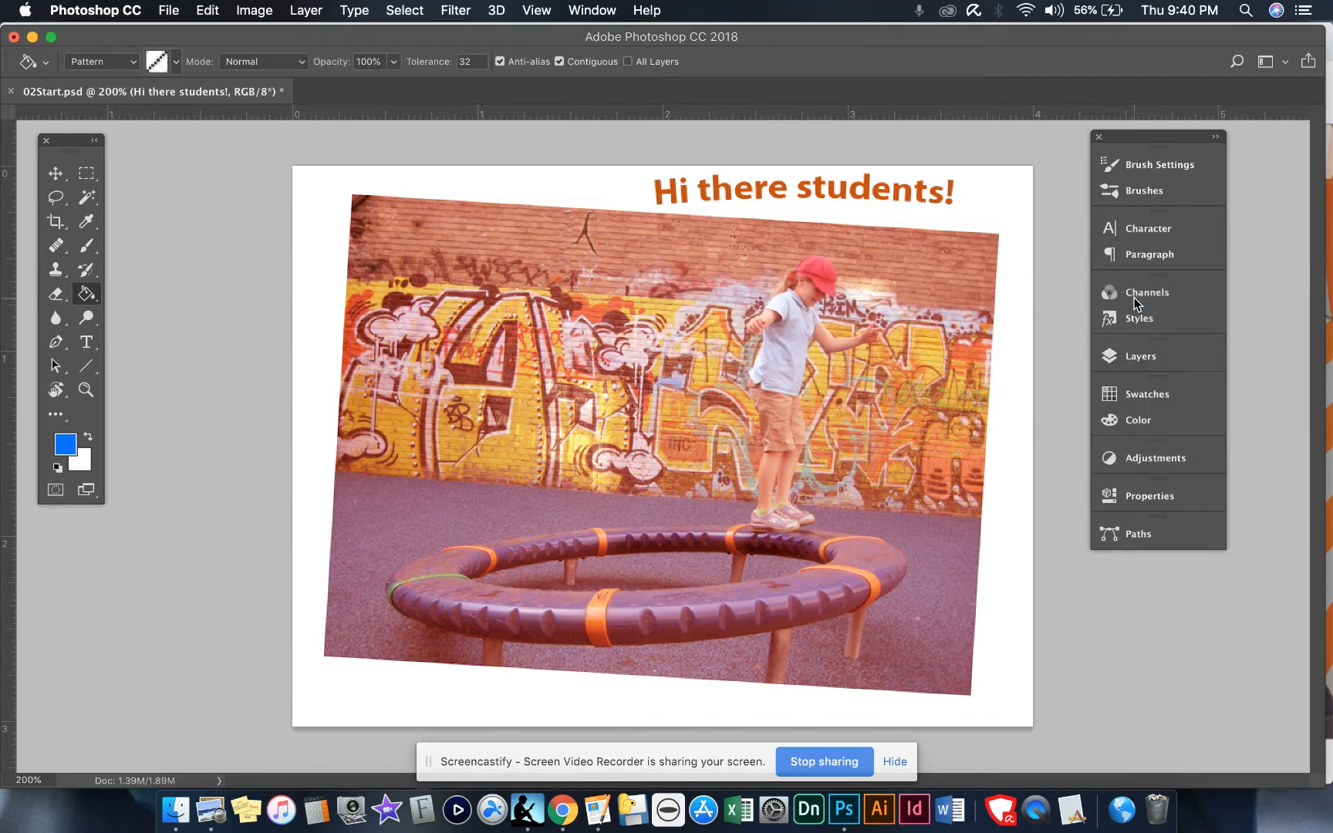
Open the Layers panel, select the Background layer and the text layer in turn, and collapse the panel again.
{"action": "left_click", "coordinate": [1133, 360]}
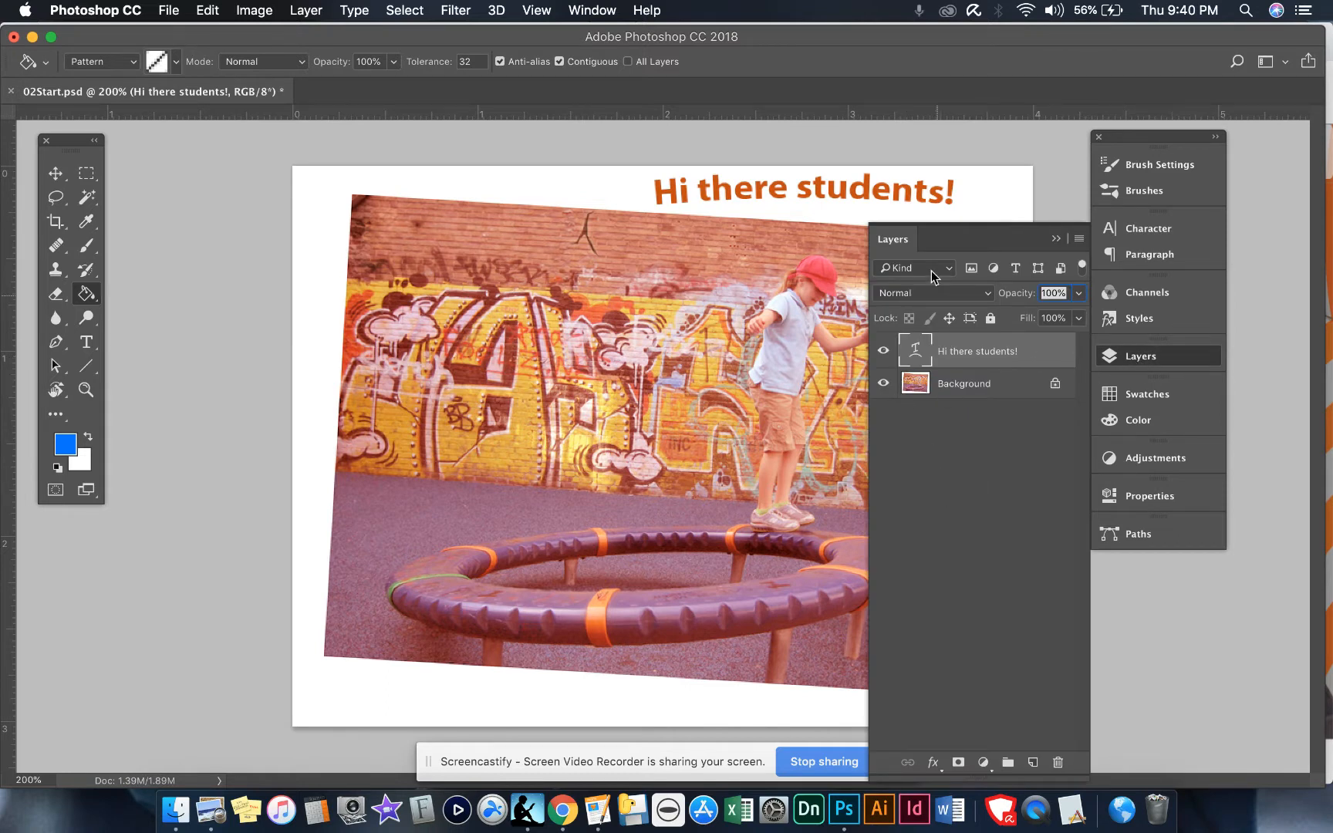
{"action": "left_click", "coordinate": [952, 395]}
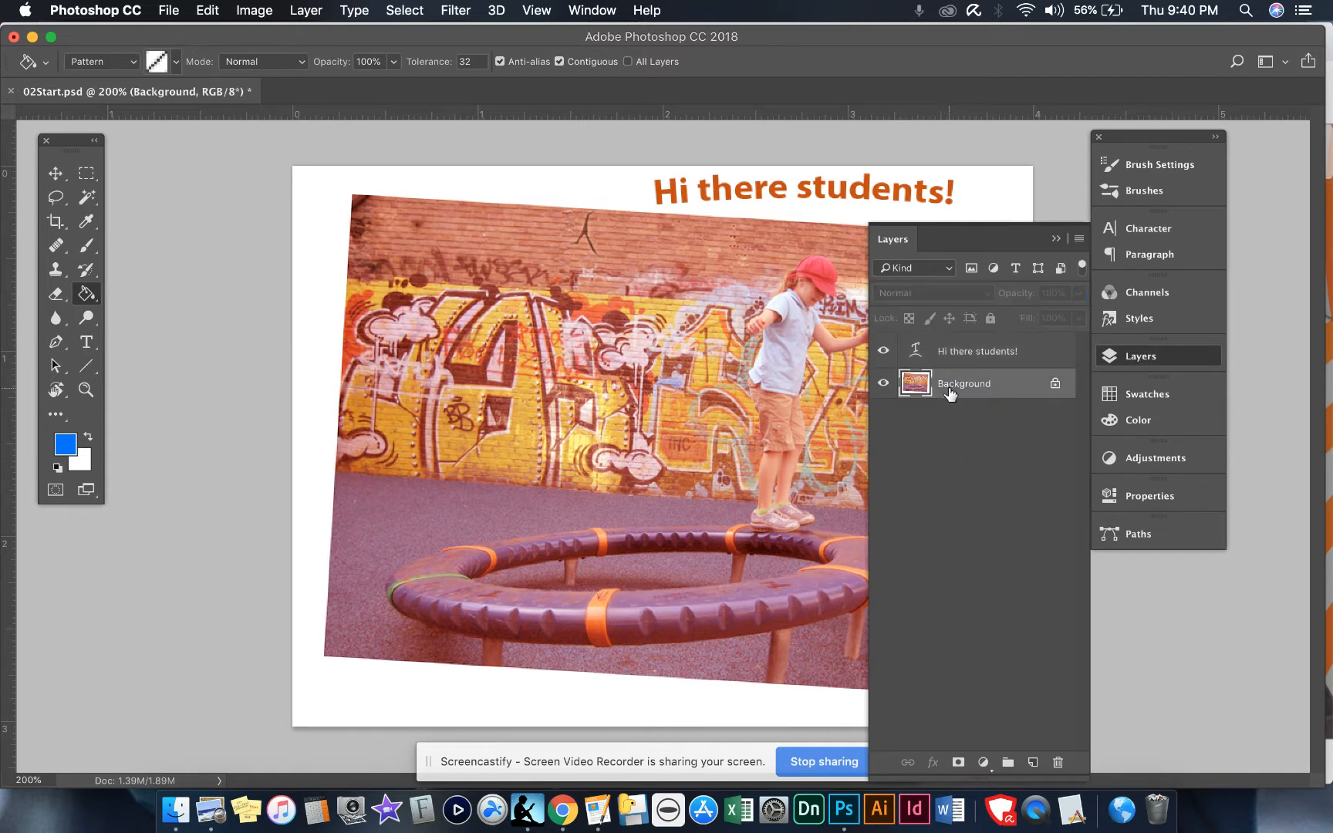
{"action": "left_click", "coordinate": [969, 355]}
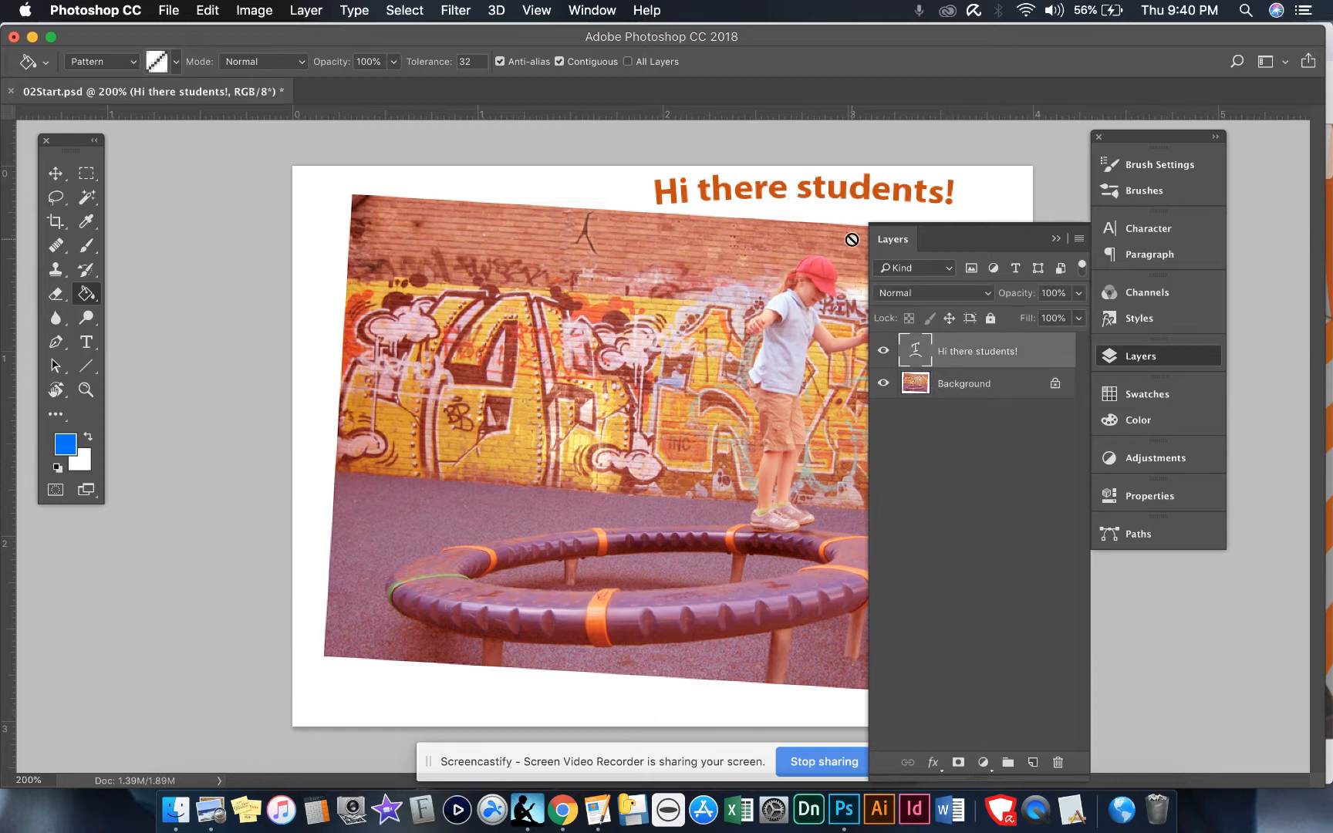
{"action": "left_click", "coordinate": [1147, 354]}
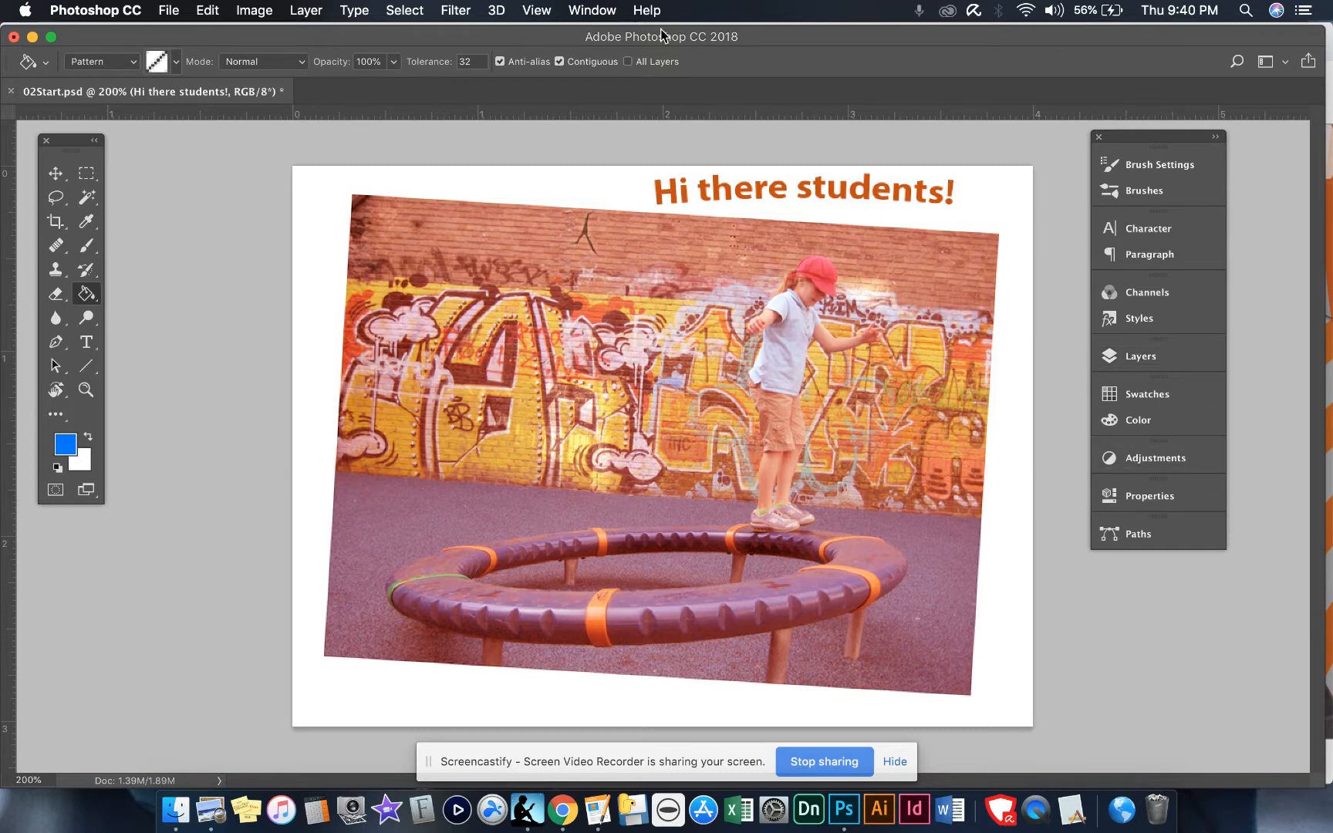
Show the History panel, view the Actions panel grouped with it, and dock both above Paths in the collapsed panel group.
{"action": "left_click", "coordinate": [591, 9]}
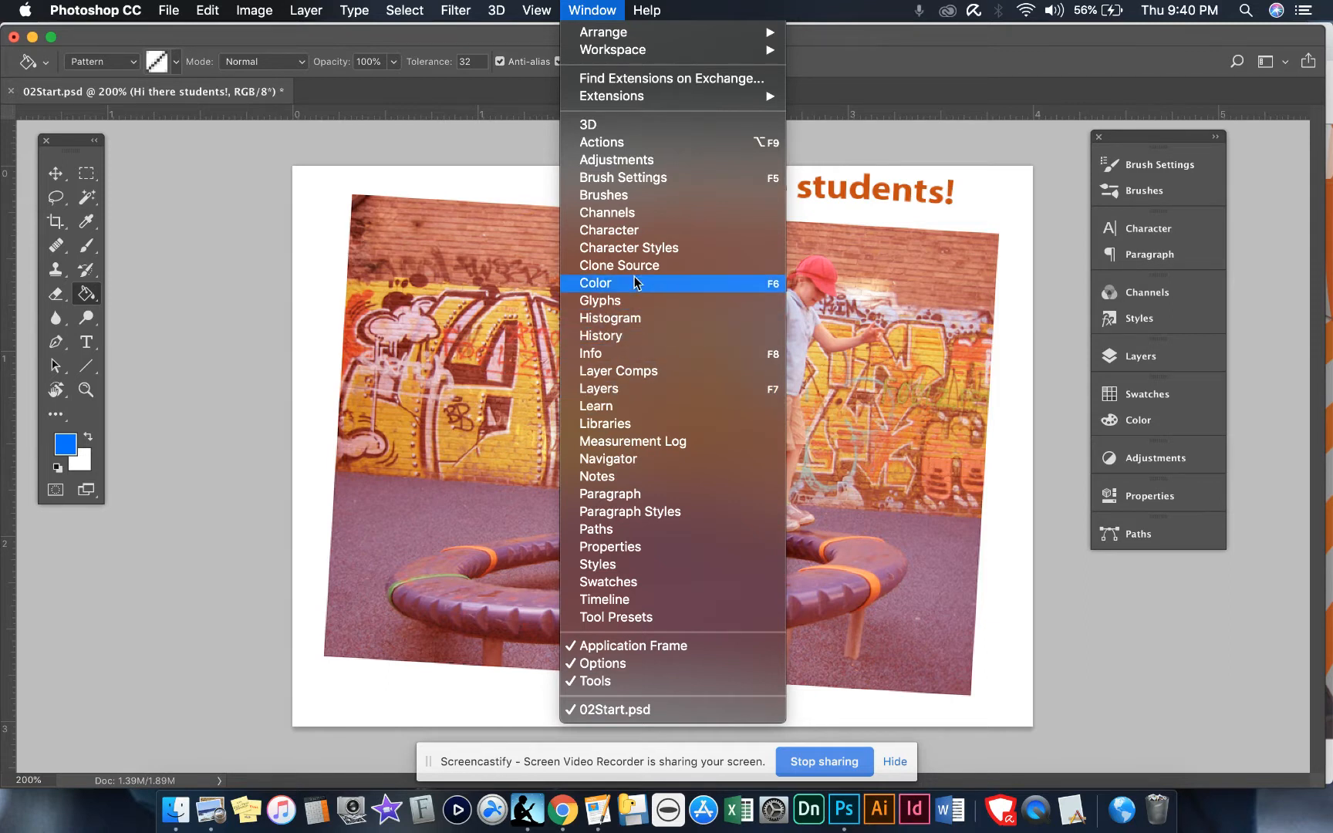
{"action": "left_click", "coordinate": [616, 337]}
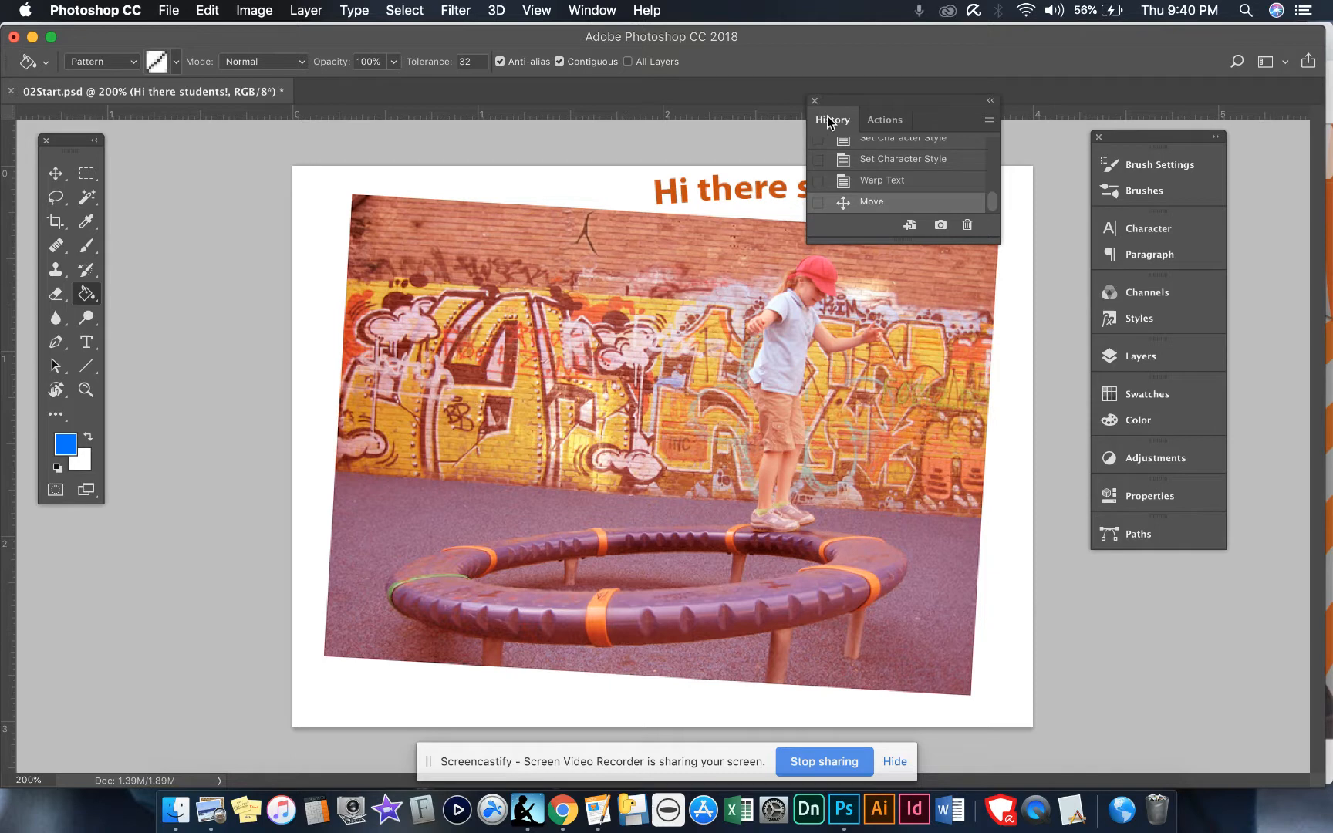
{"action": "left_click_drag", "start_coordinate": [844, 106], "coordinate": [756, 331]}
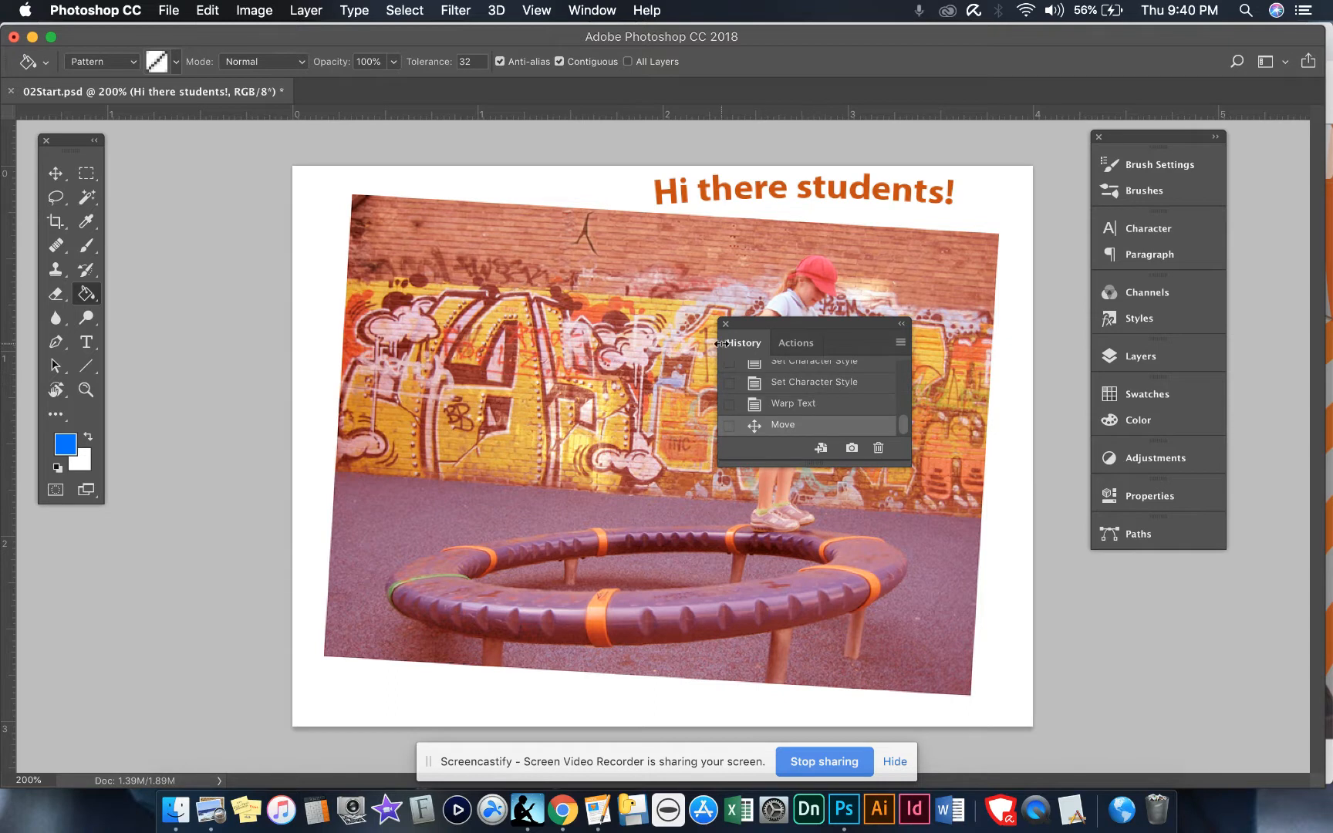
{"action": "left_click", "coordinate": [794, 349]}
{"action": "left_click", "coordinate": [744, 344]}
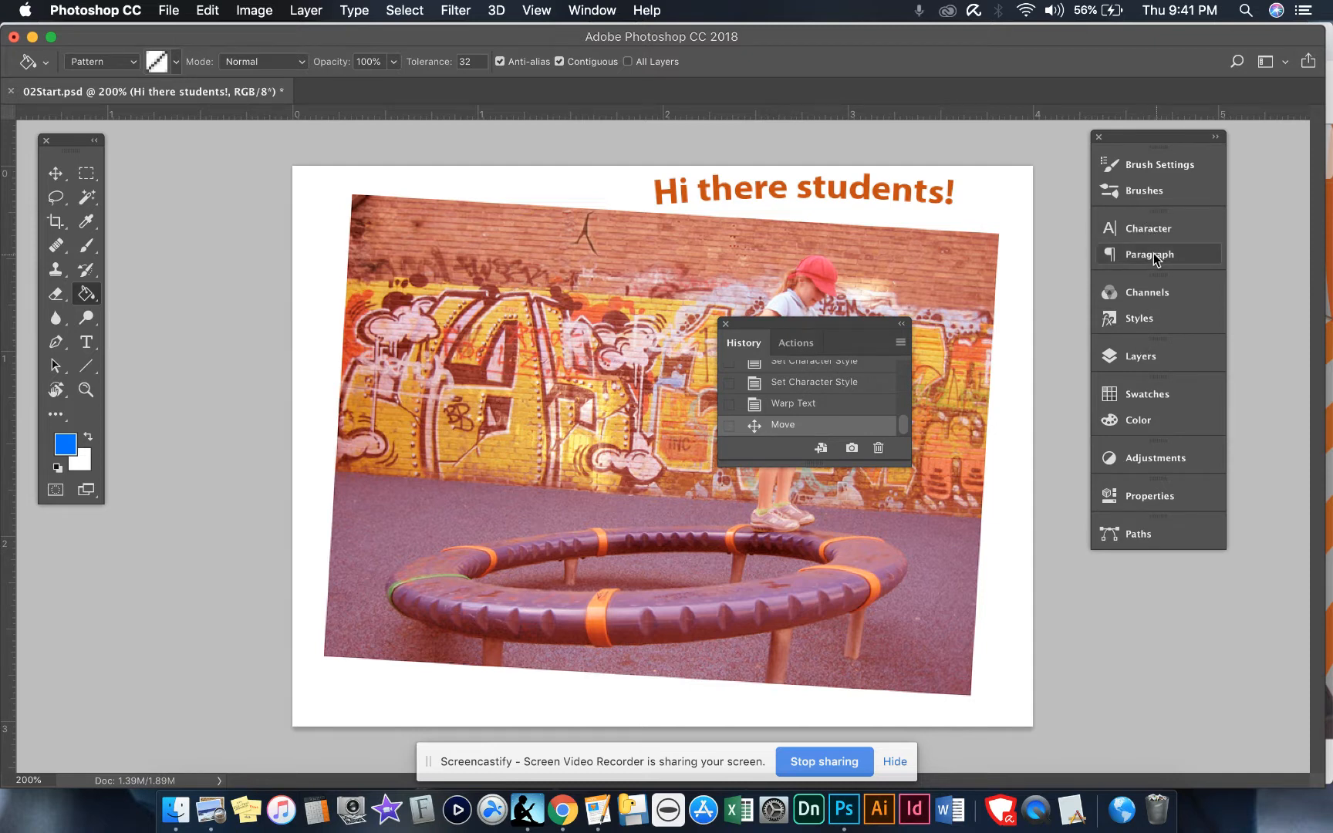
{"action": "left_click_drag", "start_coordinate": [764, 328], "coordinate": [1132, 537]}
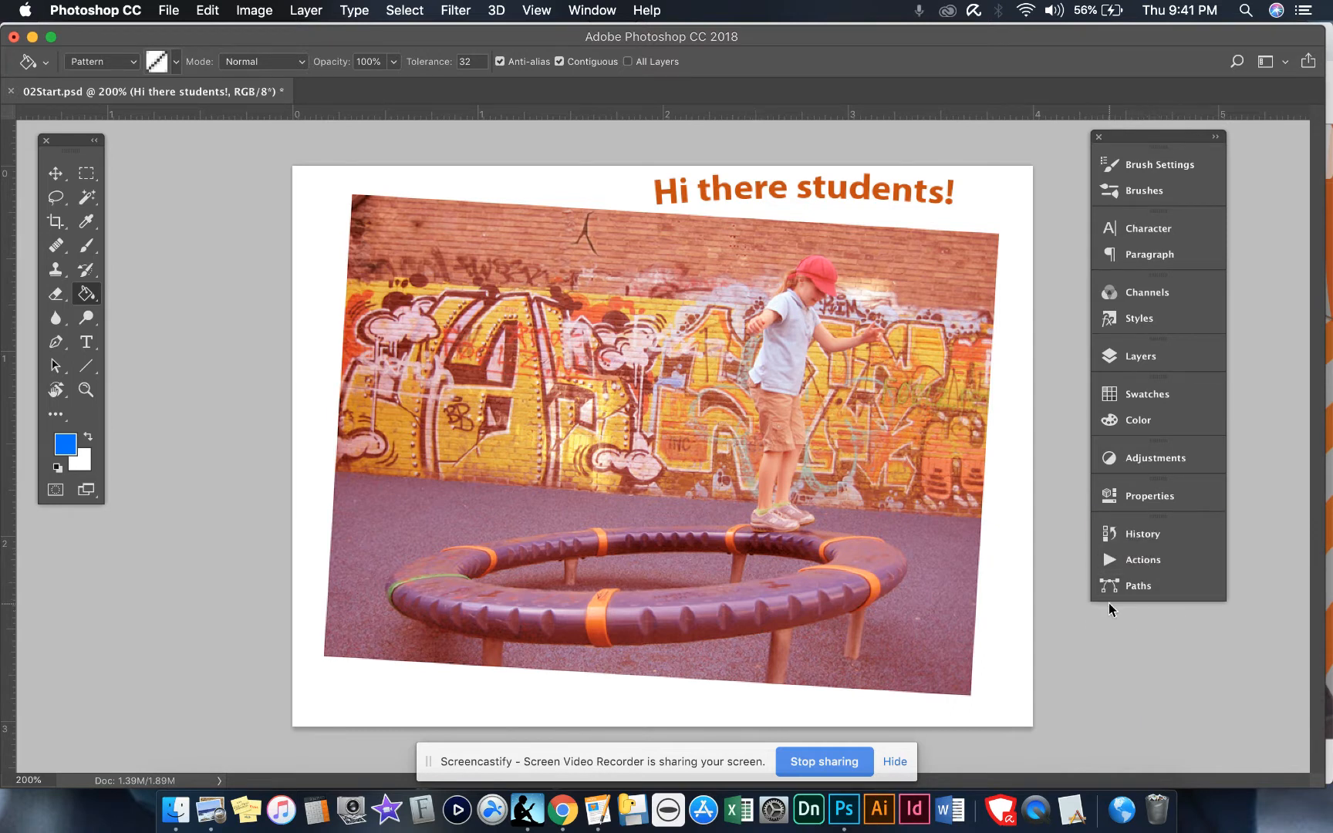
Remove the History and Actions panels from the collapsed panel group.
{"action": "left_click_drag", "start_coordinate": [1140, 536], "coordinate": [843, 442]}
{"action": "left_click", "coordinate": [828, 416]}
{"action": "left_click_drag", "start_coordinate": [1134, 534], "coordinate": [849, 461]}
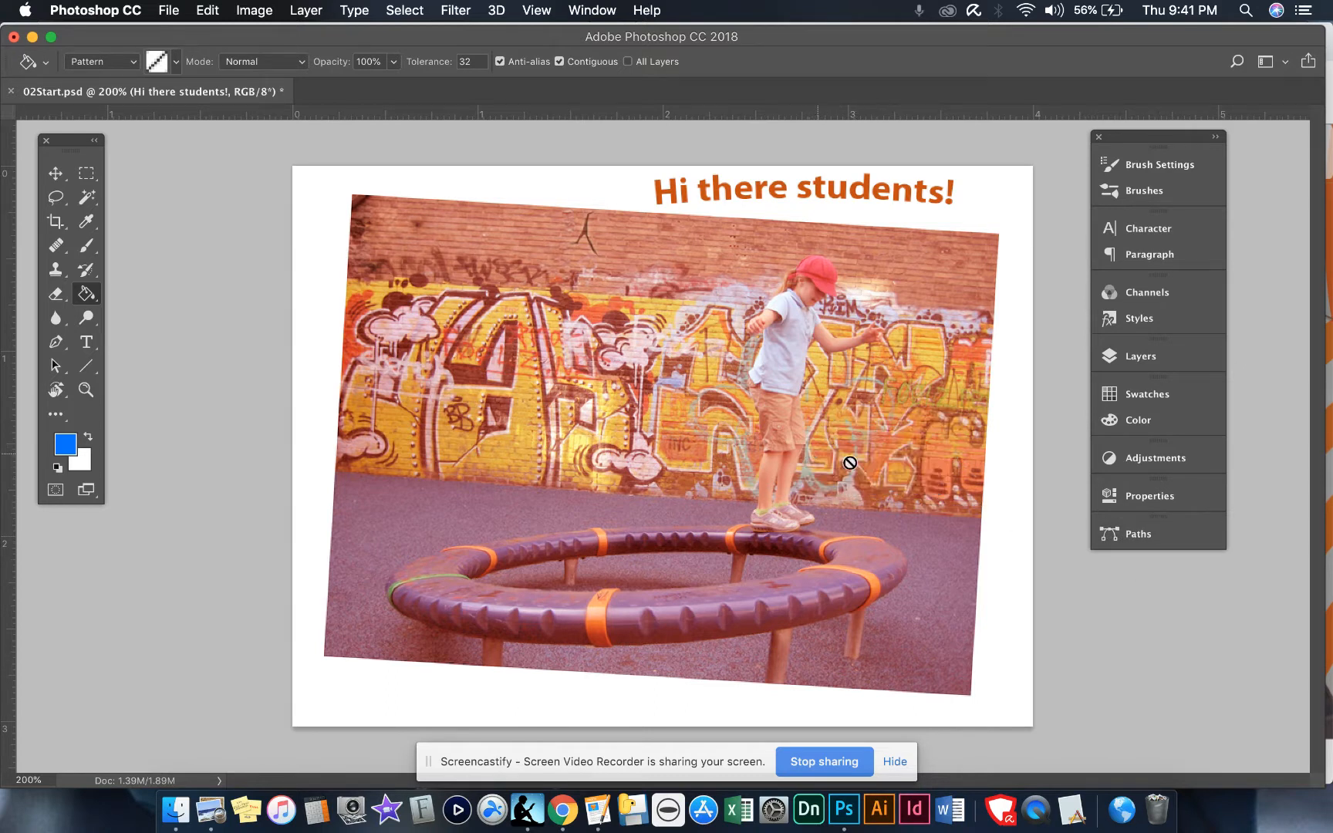
Move the collapsed panel group slightly farther from the canvas and view the list of available workspaces.
{"action": "mouse_move", "coordinate": [1142, 140]}
{"action": "left_mouse_down"}
{"action": "mouse_move", "coordinate": [1216, 132]}
{"action": "mouse_move", "coordinate": [1142, 125]}
{"action": "mouse_move", "coordinate": [1166, 168]}
{"action": "left_mouse_up"}
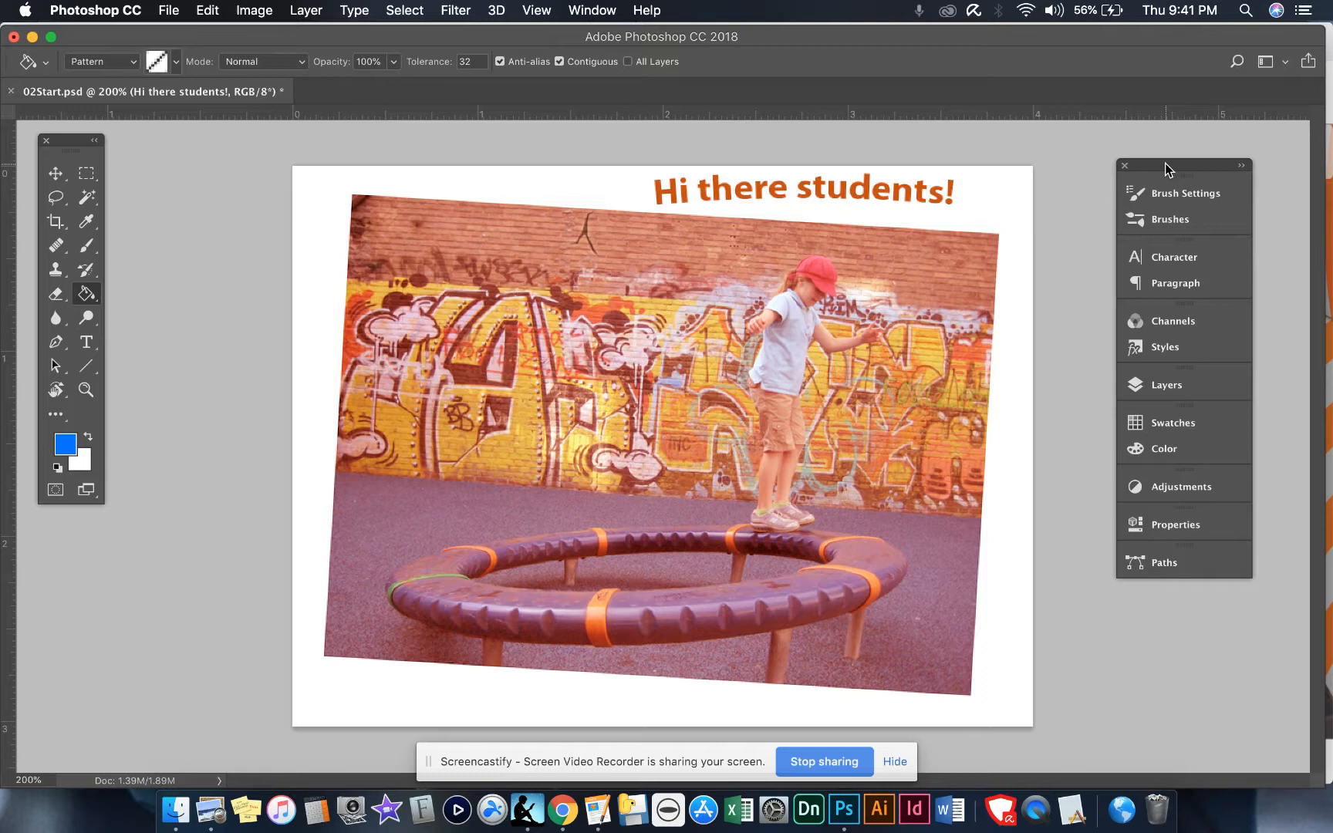
{"action": "left_click", "coordinate": [1283, 65]}
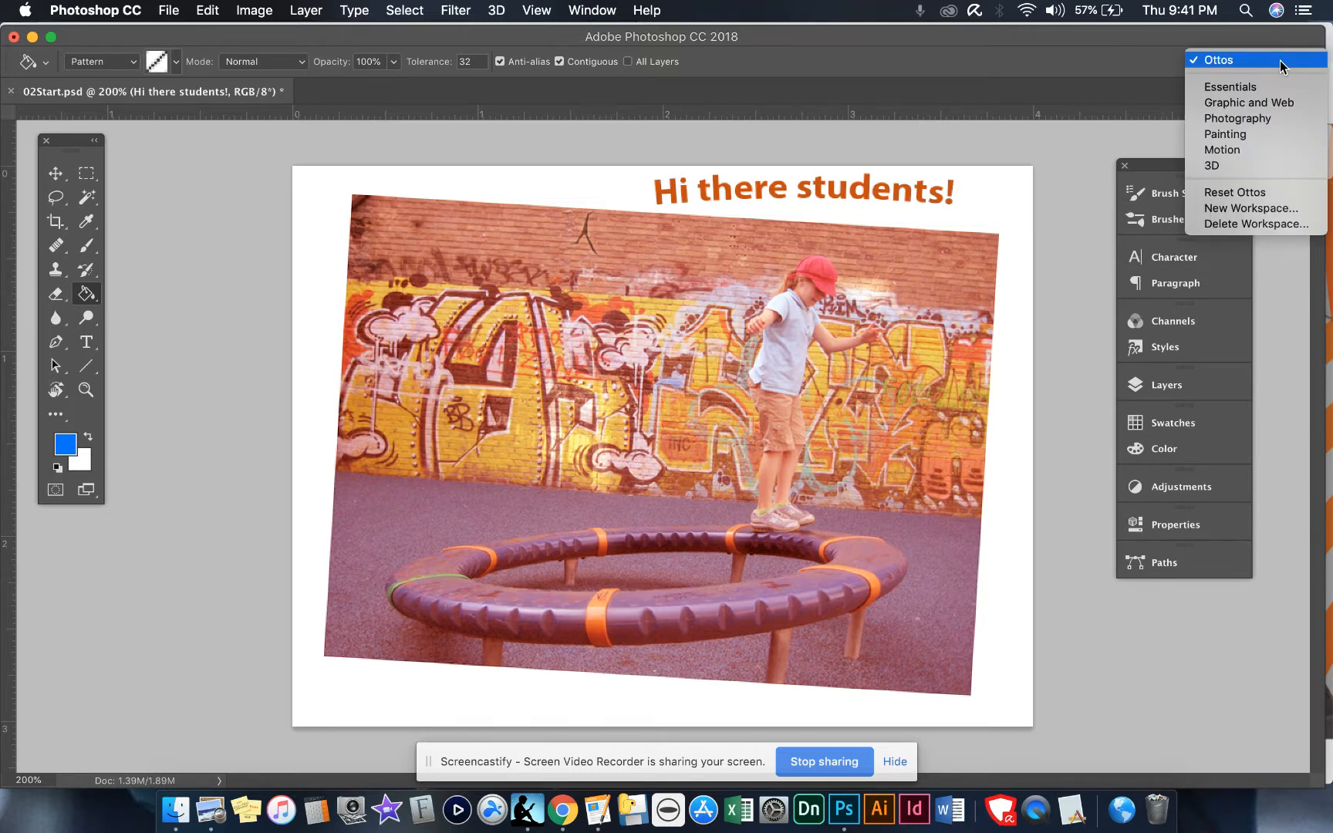
{"action": "left_click", "coordinate": [1134, 64]}
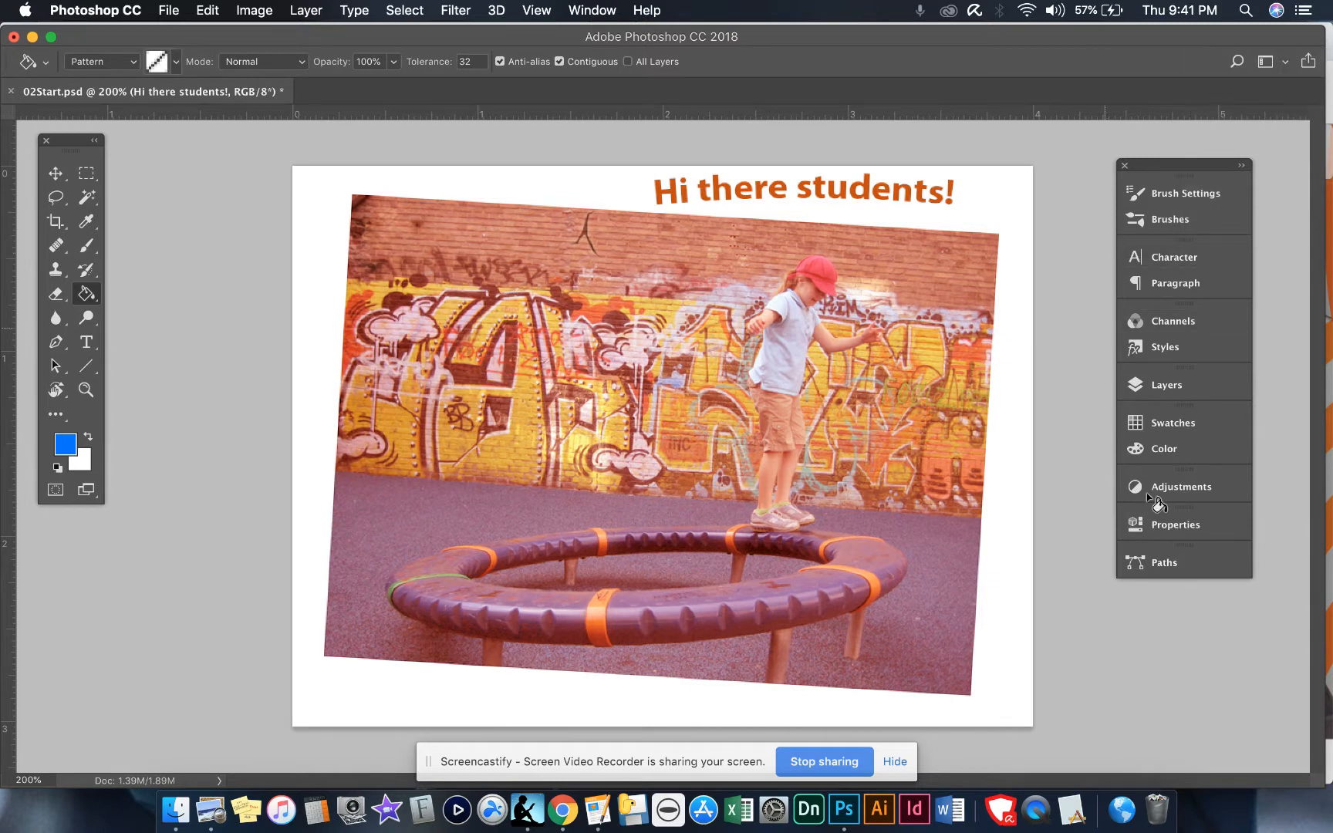
Try the Photography workspace, moving its Channels panel off the greeting text and closing Libraries, and return to the custom workspace.
{"action": "left_click", "coordinate": [1283, 62]}
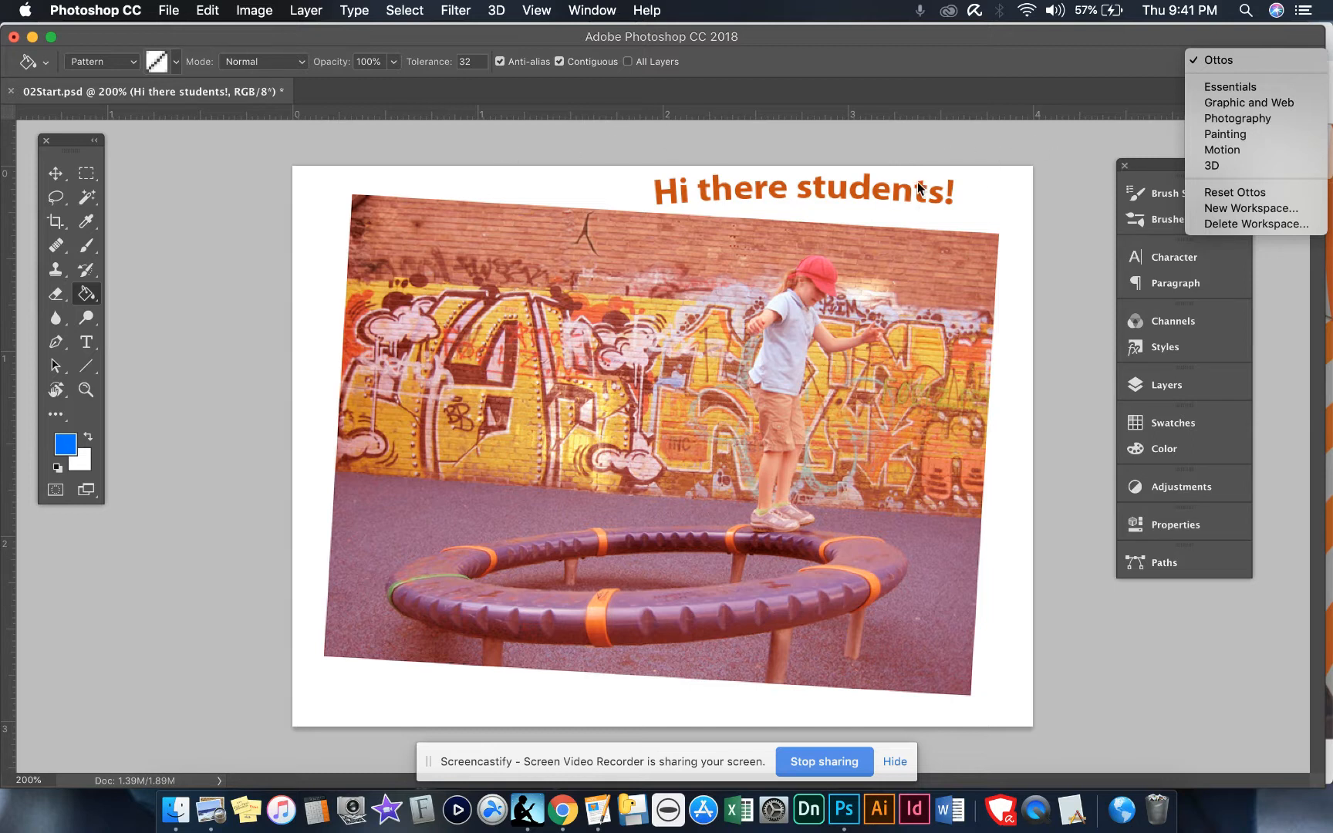
{"action": "left_click", "coordinate": [1238, 119]}
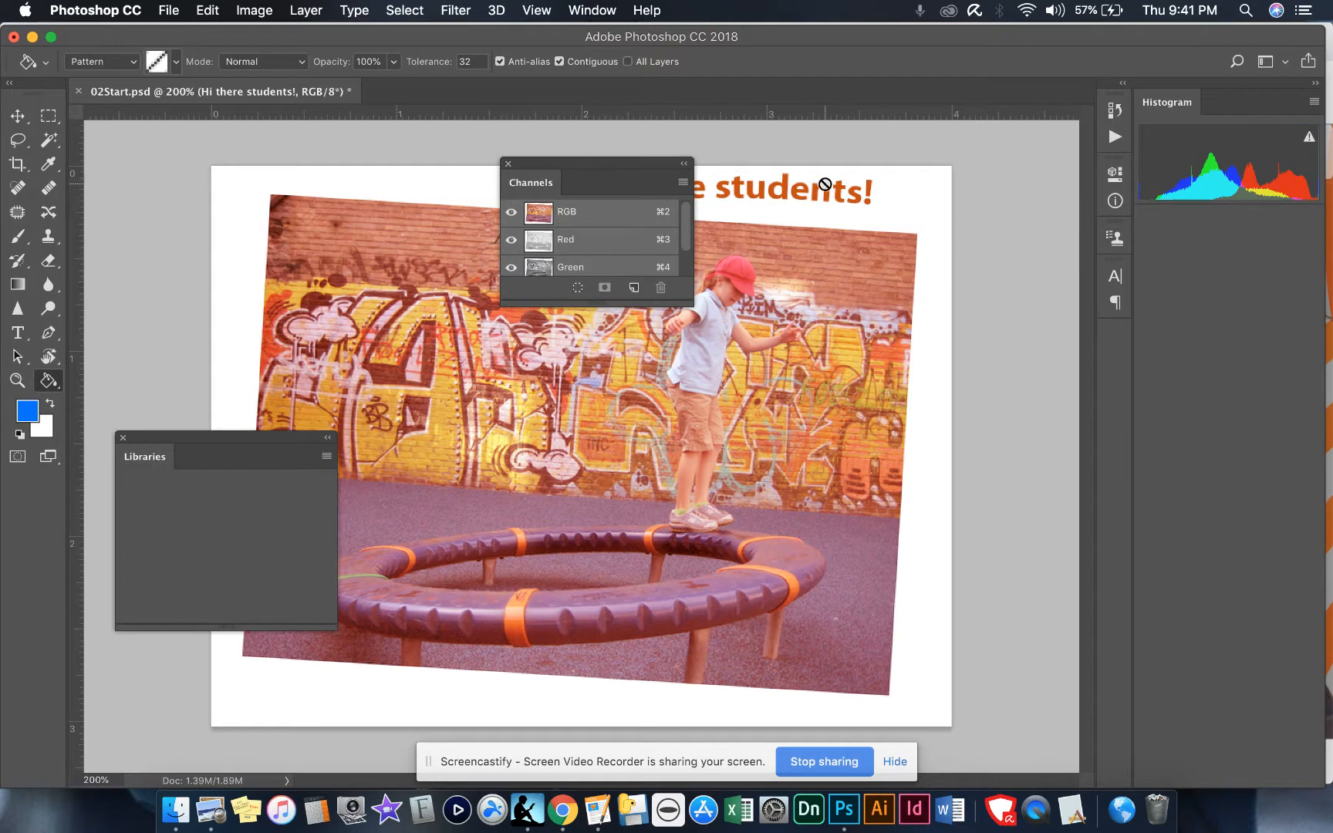
{"action": "left_click_drag", "start_coordinate": [564, 168], "coordinate": [989, 342]}
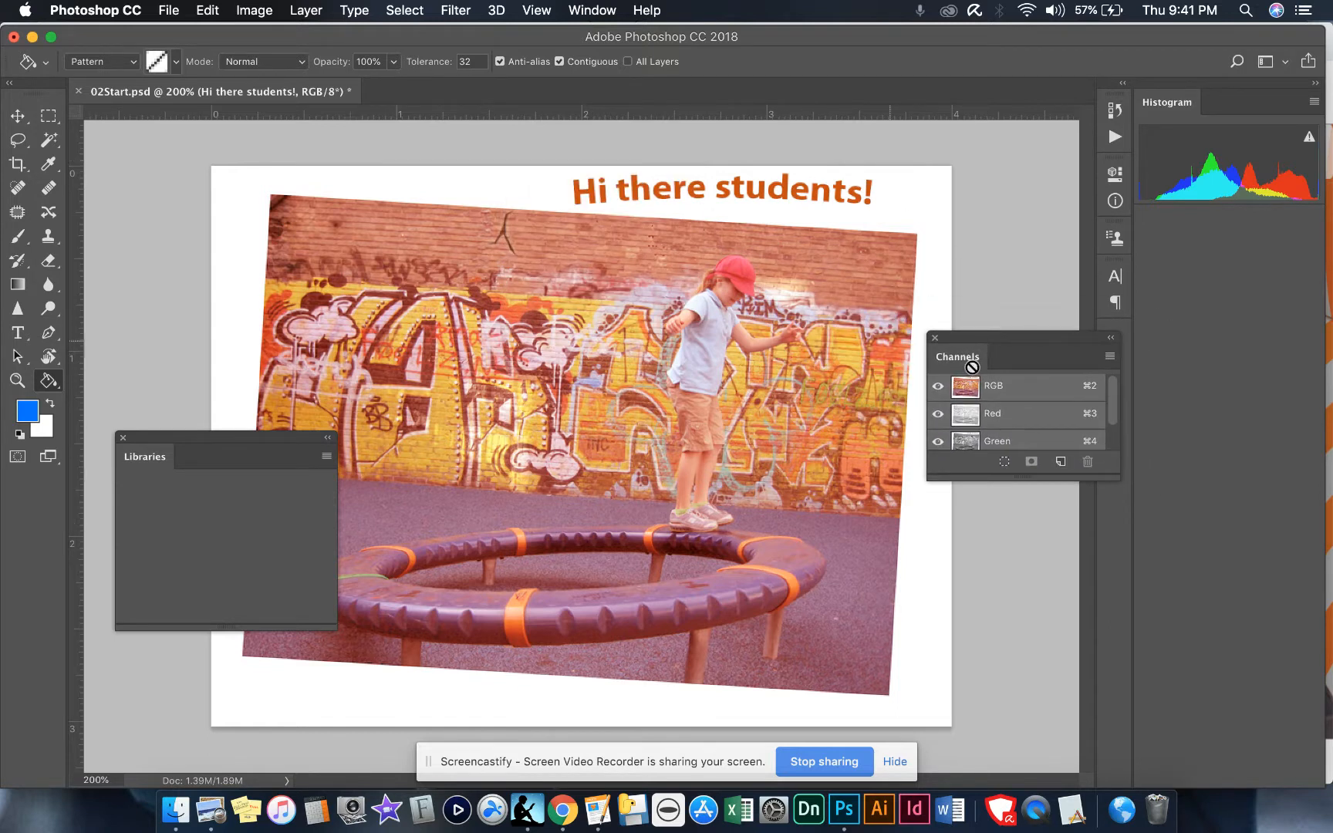
{"action": "left_click", "coordinate": [124, 439]}
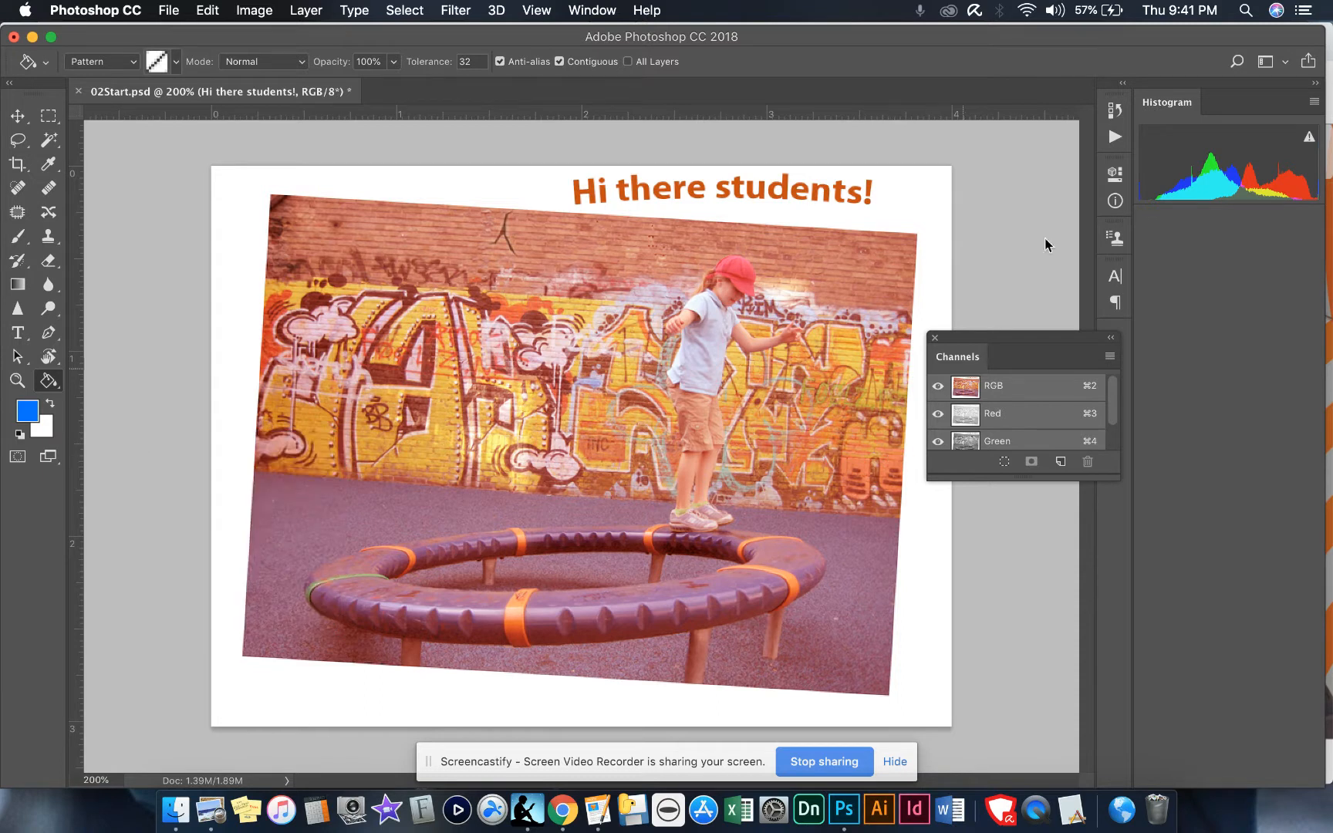
{"action": "left_click", "coordinate": [1286, 65]}
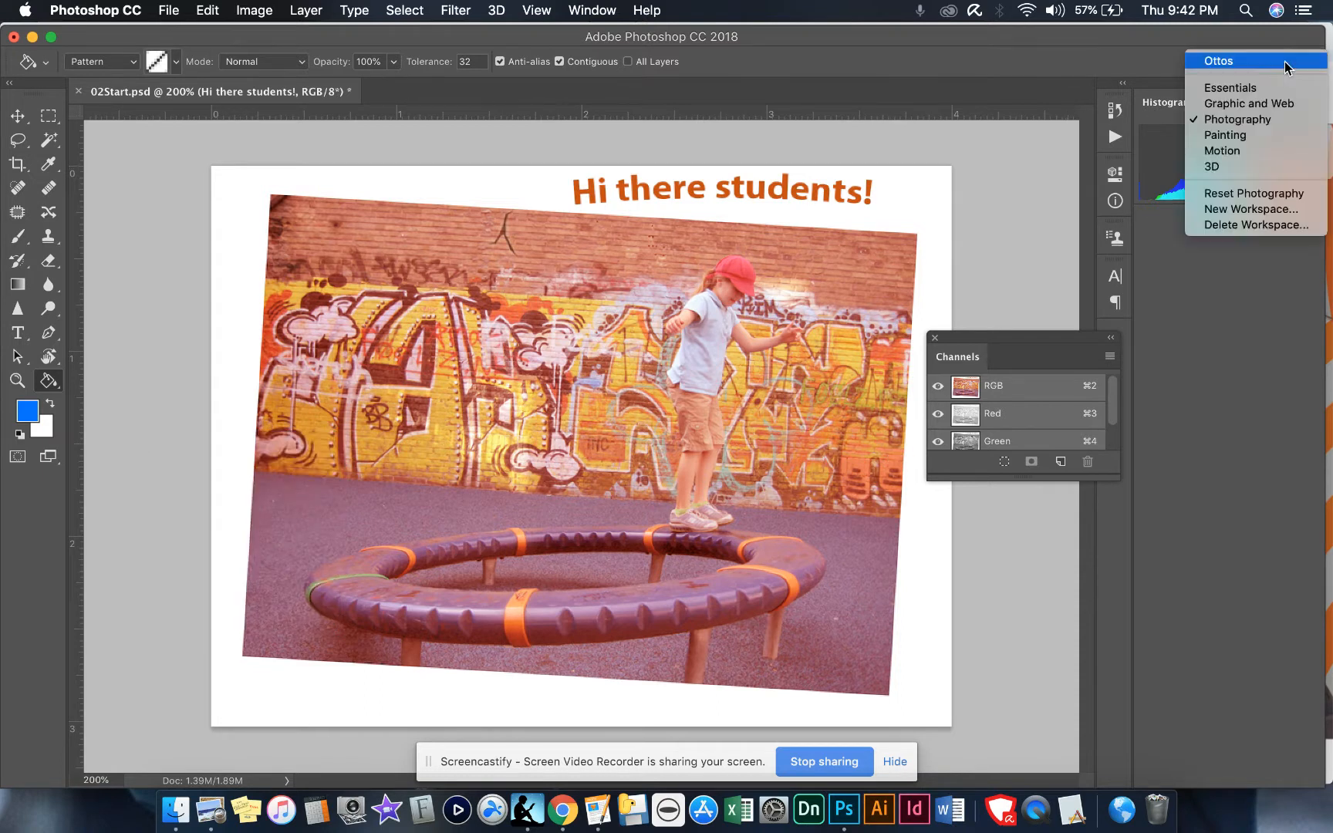
{"action": "left_click", "coordinate": [1223, 61]}
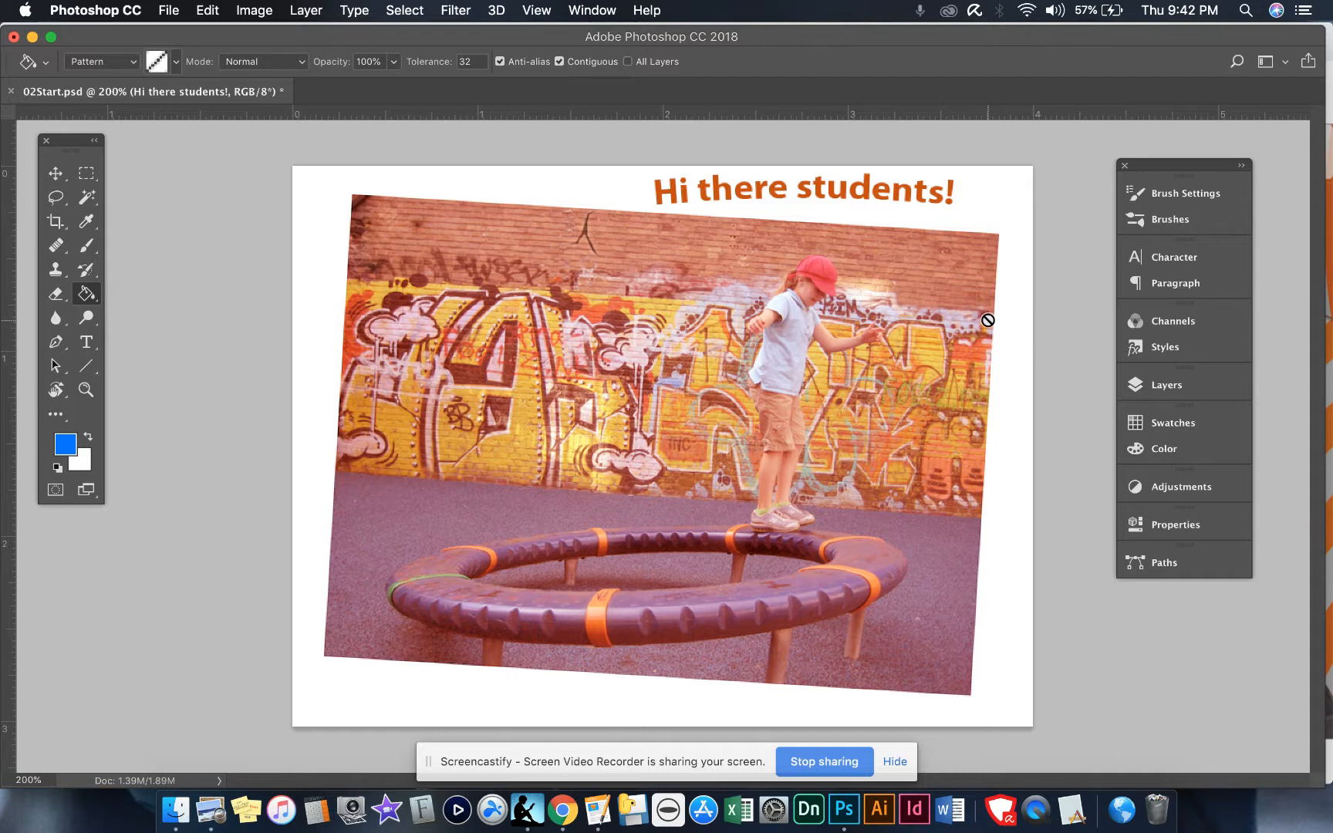
Delete the "Hi there students!" text layer and collapse the Layers panel.
{"action": "left_click", "coordinate": [1166, 385]}
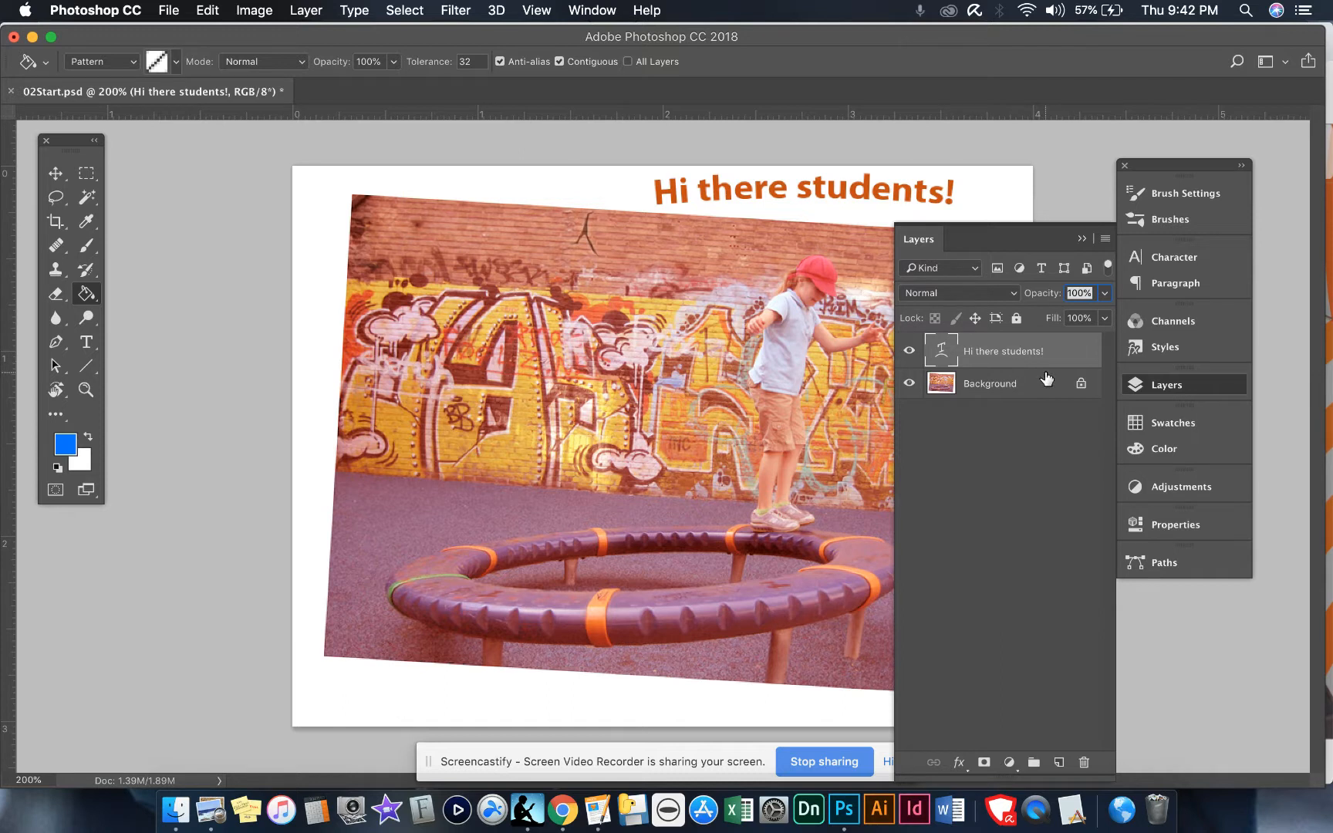
{"action": "key", "text": "BackSpace"}
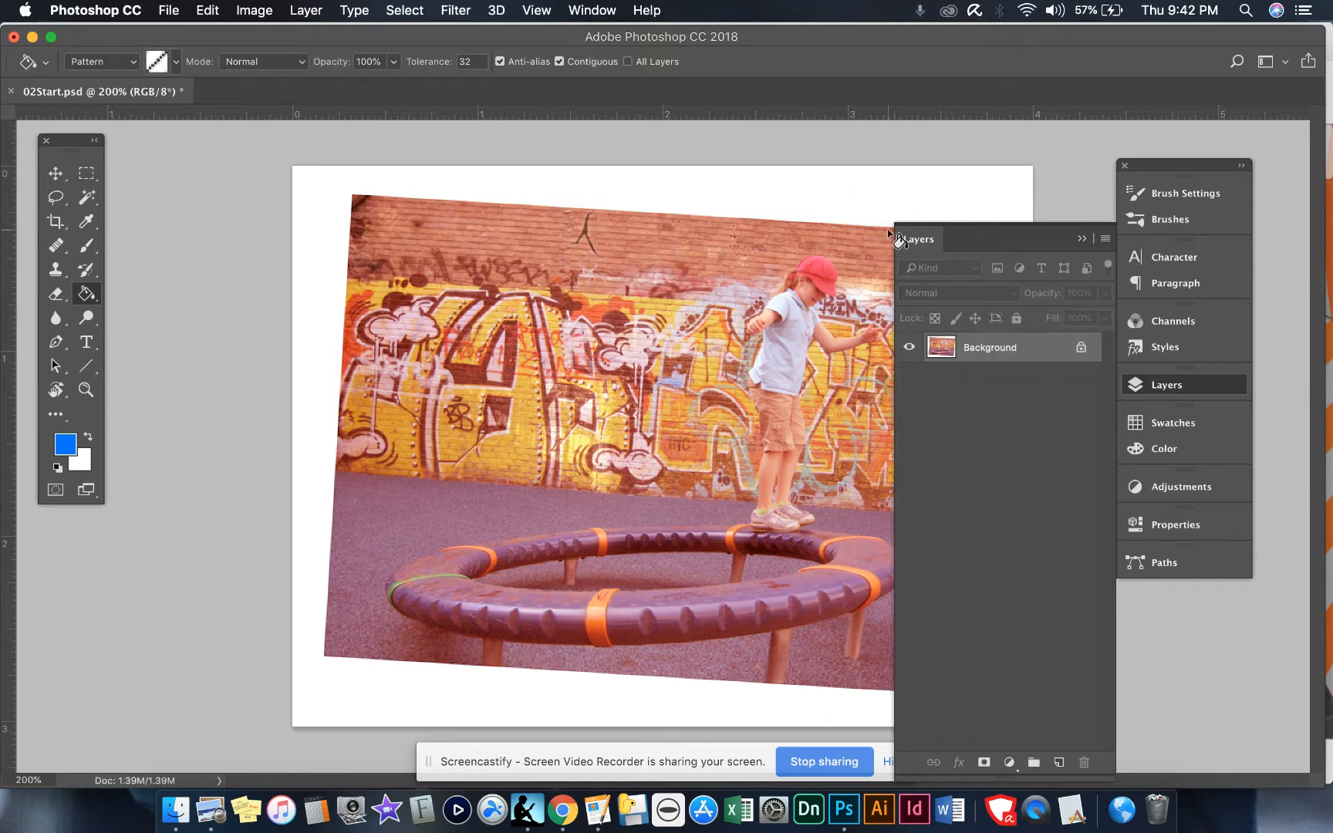
{"action": "left_click", "coordinate": [1177, 390]}
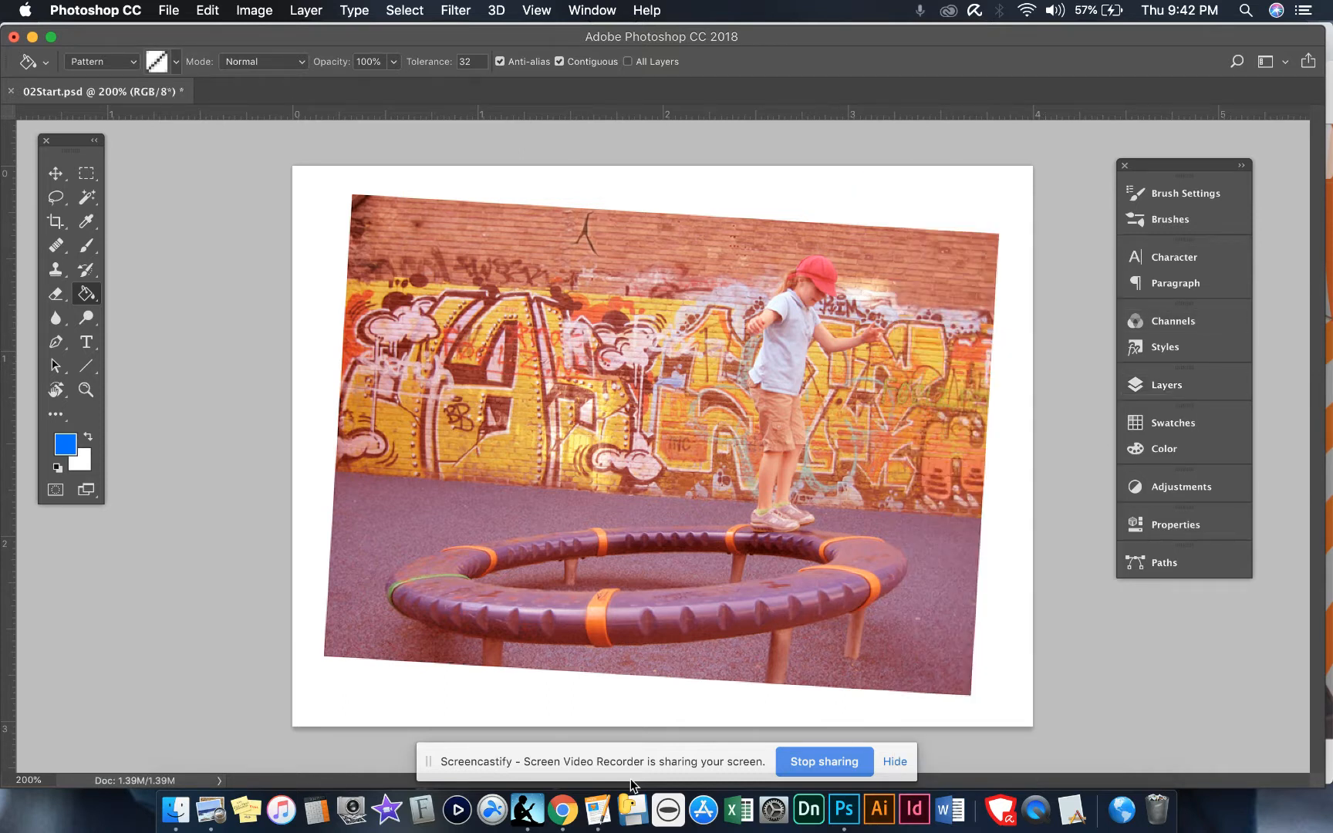
Switch to Chrome and minimize its window to return to Photoshop.
{"action": "left_click", "coordinate": [563, 809]}
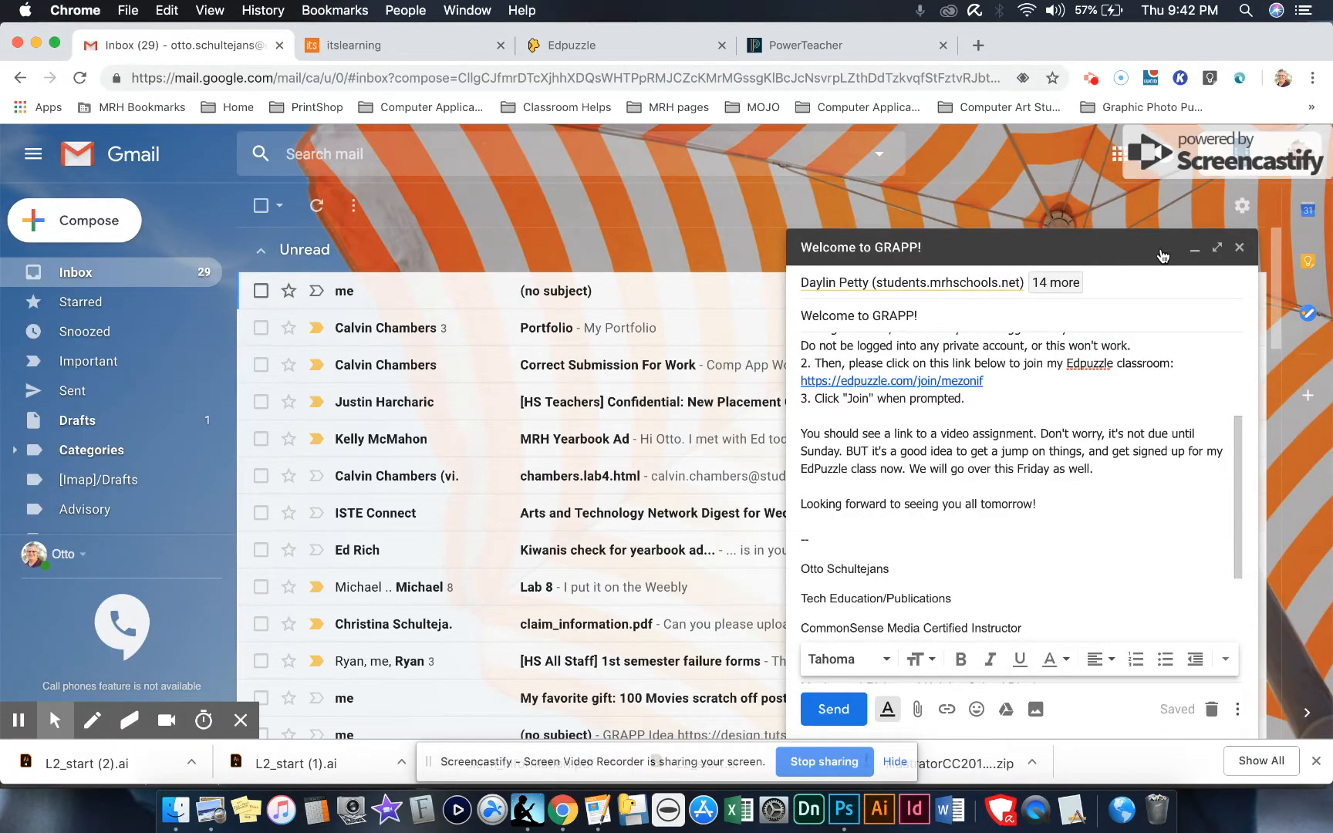
{"action": "left_click", "coordinate": [36, 43]}
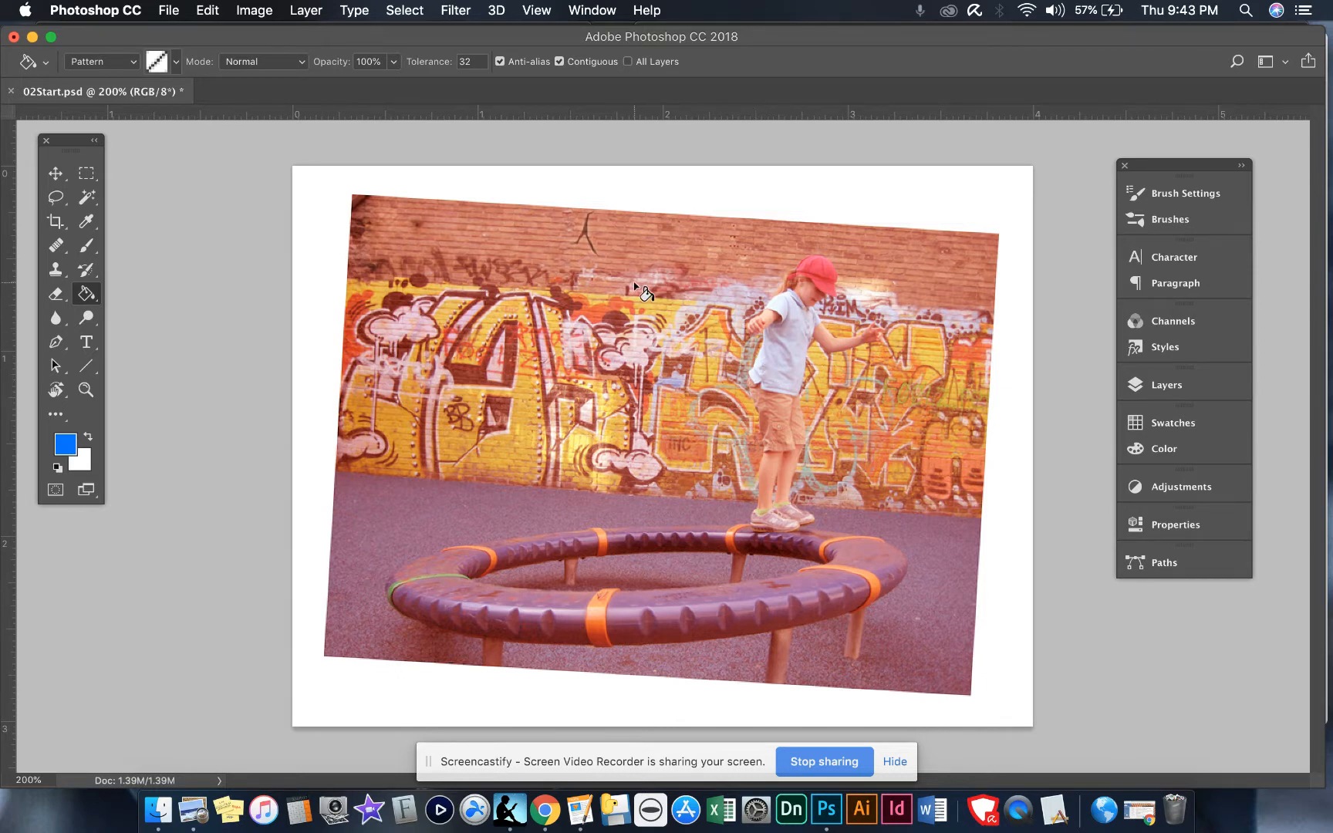
Try the Clone Stamp and Move tools, and hide and reshow the document rulers.
{"action": "left_click", "coordinate": [54, 270]}
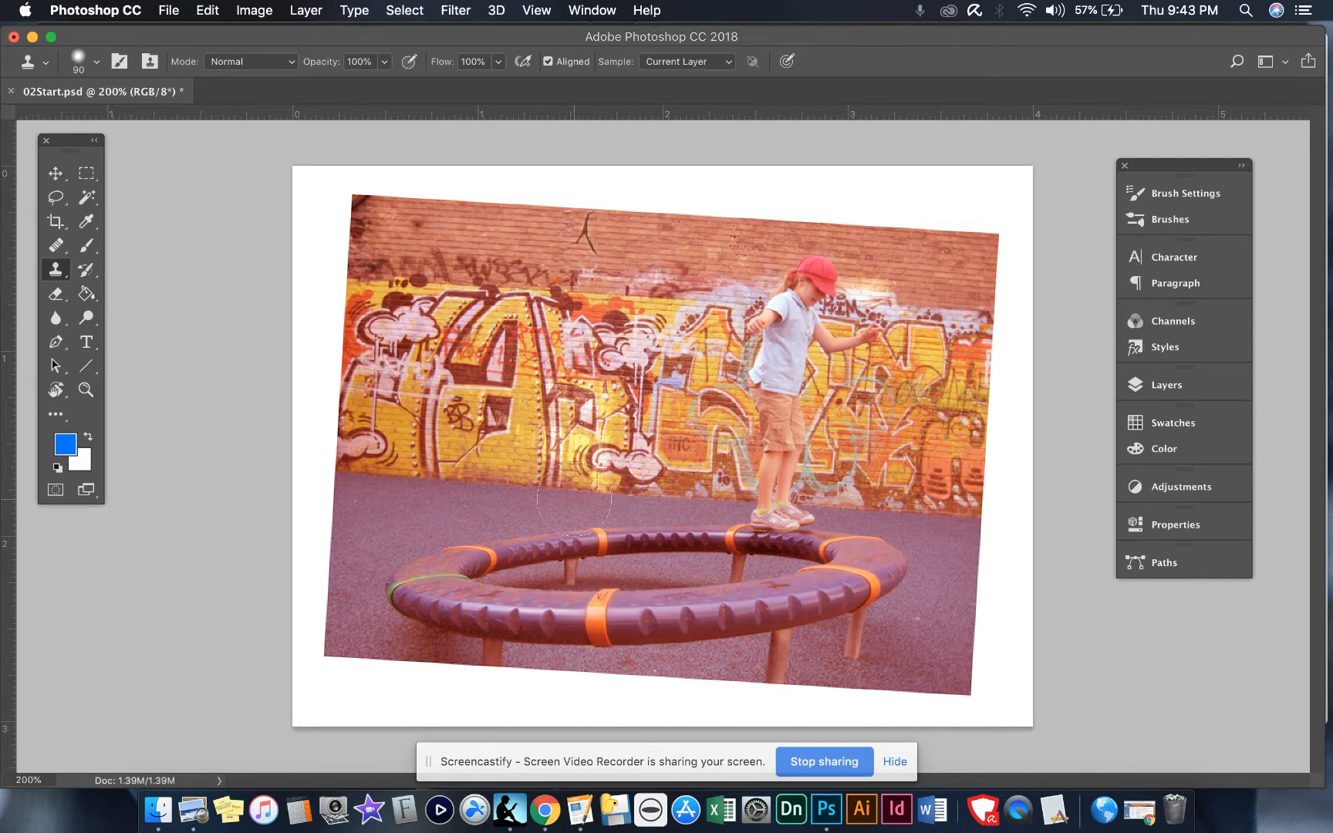
{"action": "left_click", "coordinate": [57, 179]}
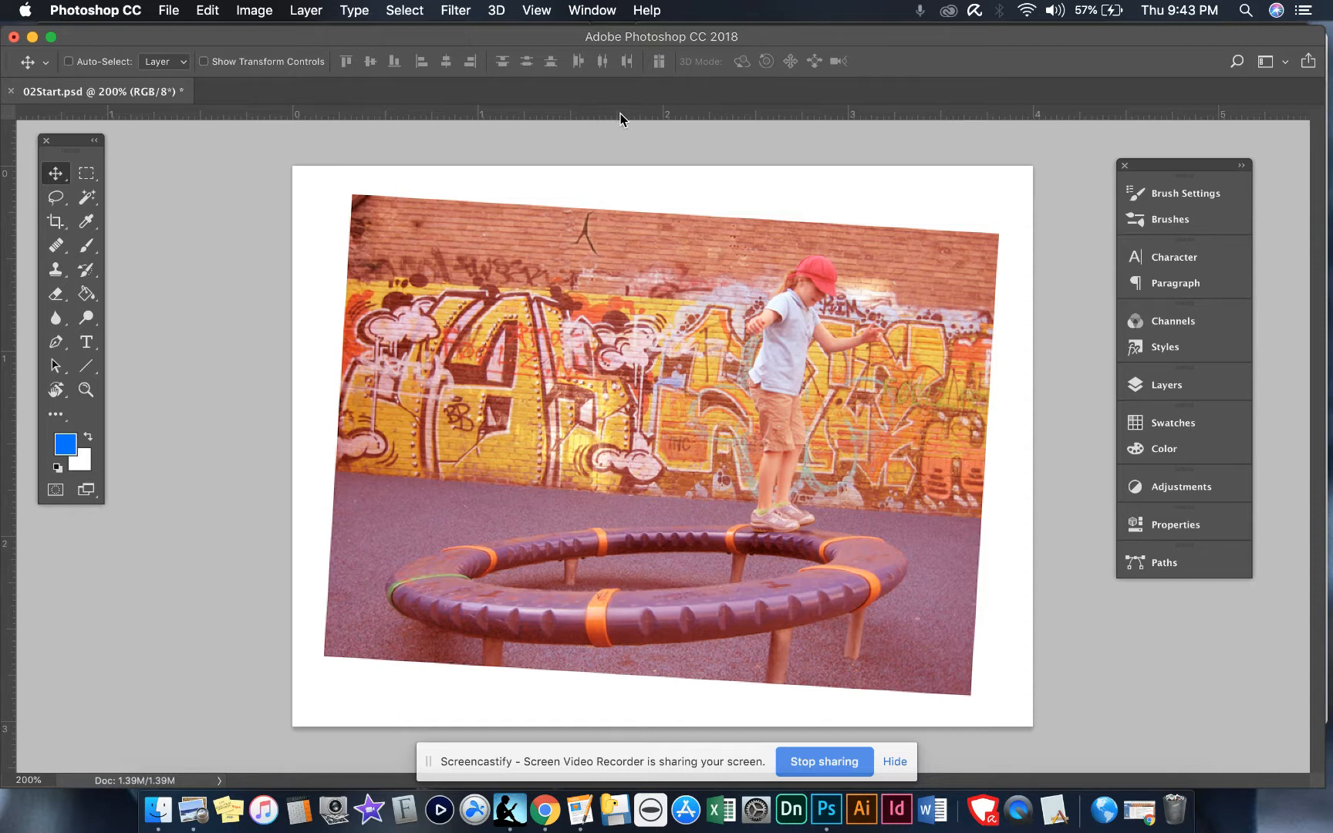
{"action": "key", "text": "super+r"}
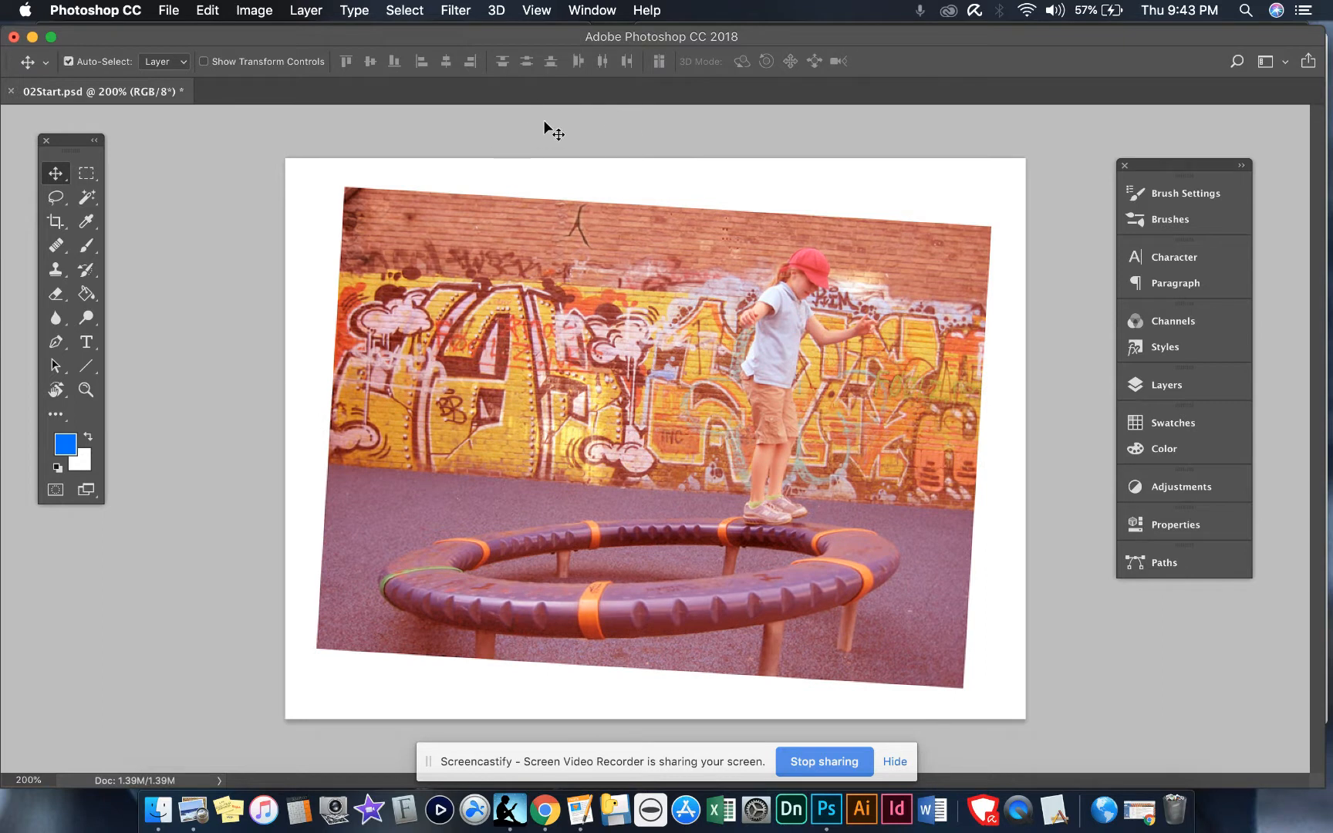
{"action": "key", "text": "super+r"}
{"action": "key", "text": "r"}
{"action": "key", "text": "super+r"}
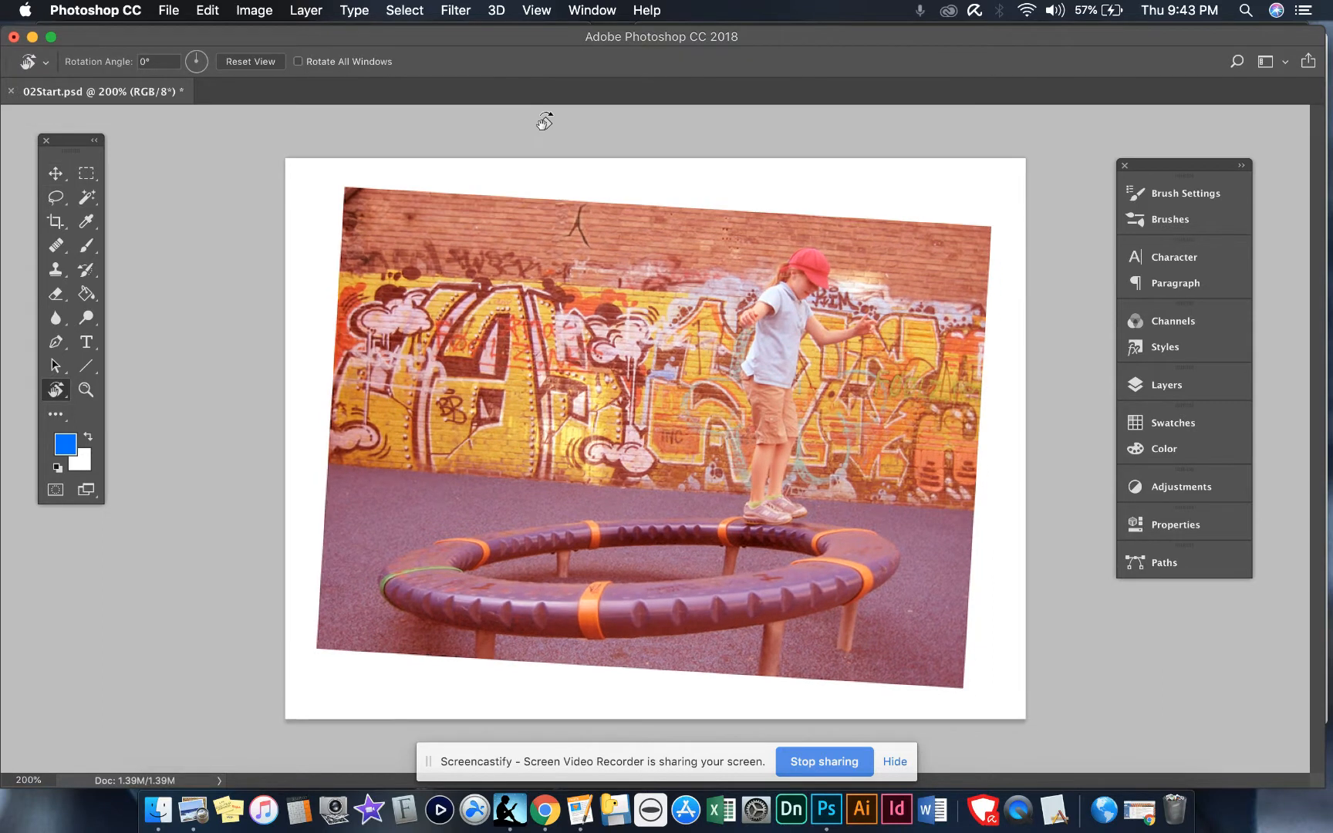
{"action": "key", "text": "super+r"}
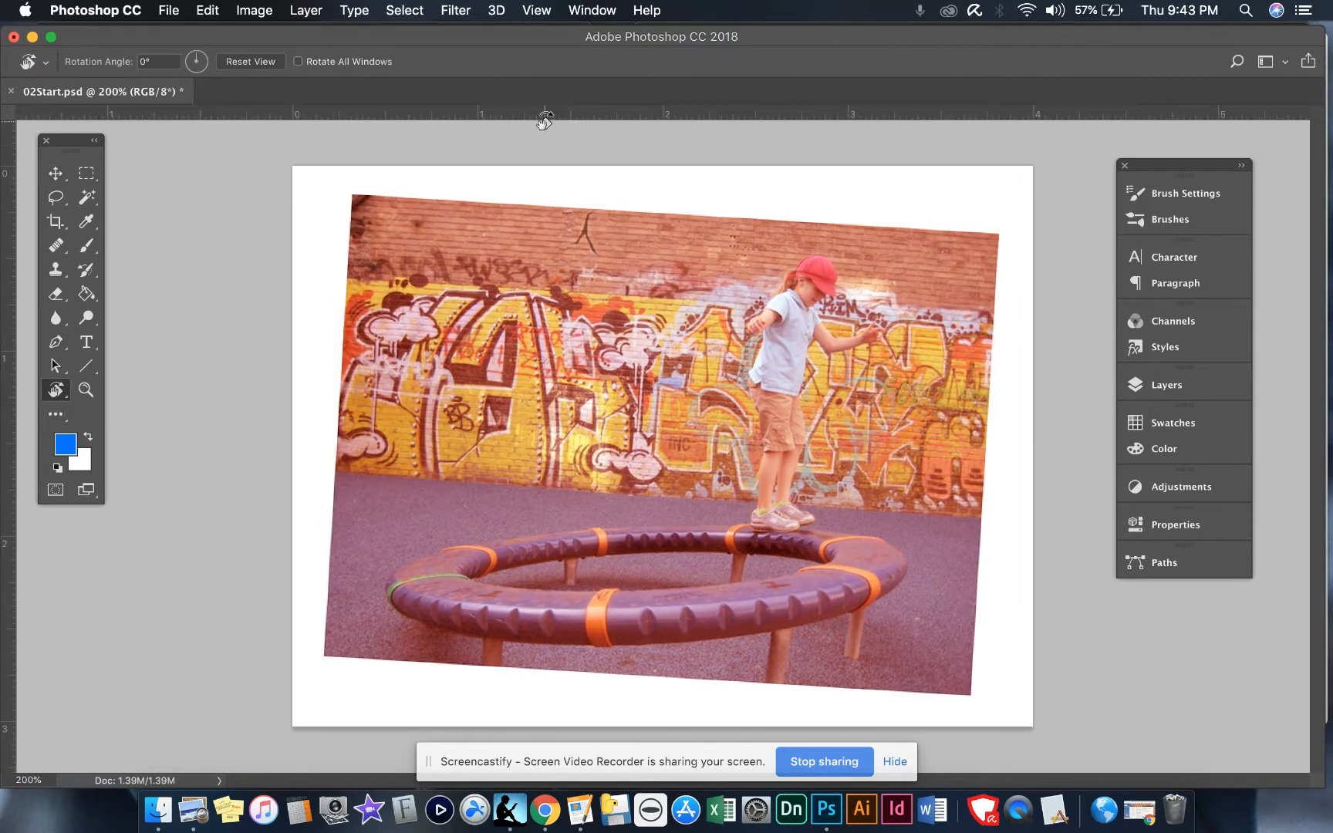
Place a horizontal guide across the upper part of the tilted photo, just below its upper-left corner.
{"action": "left_click", "coordinate": [55, 172]}
{"action": "left_click_drag", "start_coordinate": [685, 113], "coordinate": [705, 216]}
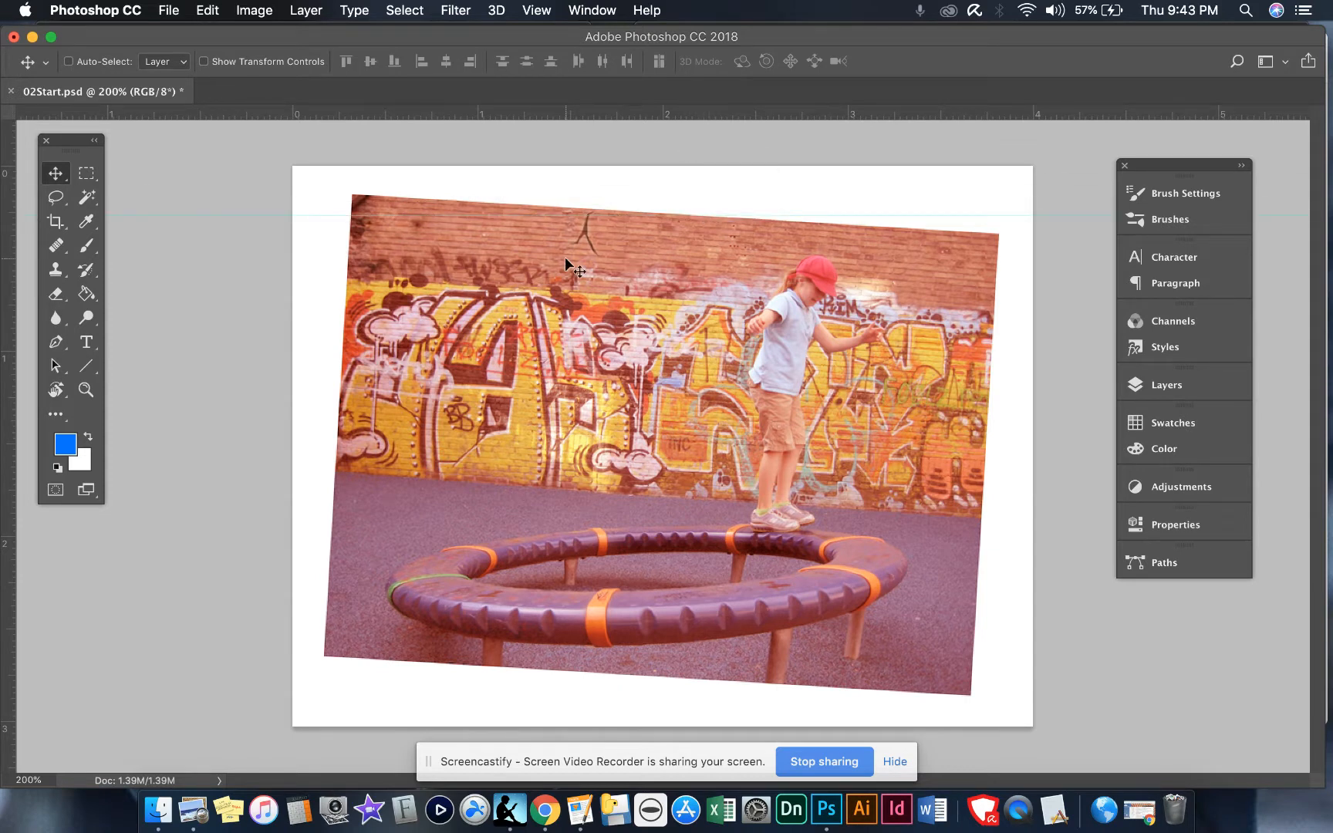
Duplicate the Background layer, rotate the copy by -3.65° so the photo's upper edge follows the guide, and collapse the Layers panel.
{"action": "left_click", "coordinate": [1160, 387]}
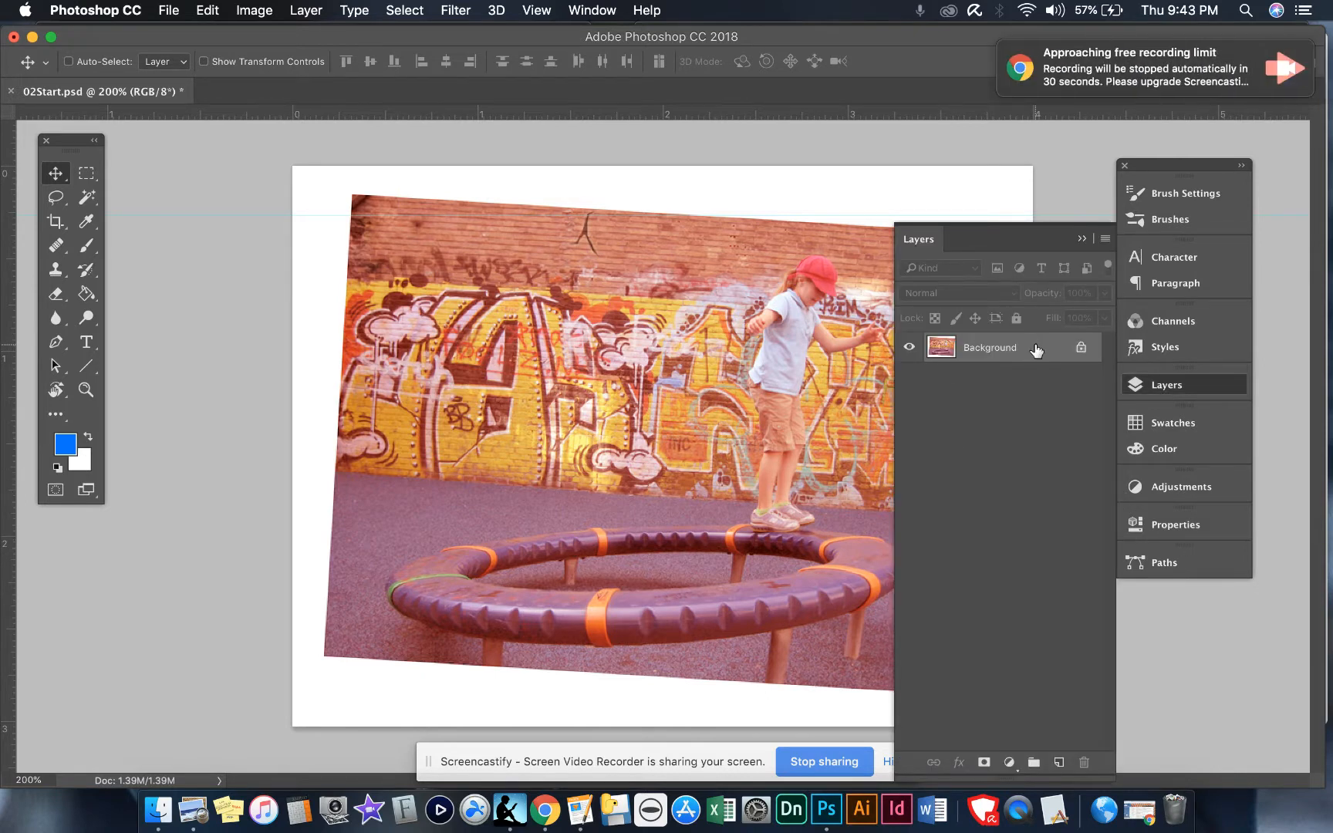
{"action": "key", "text": "super+j"}
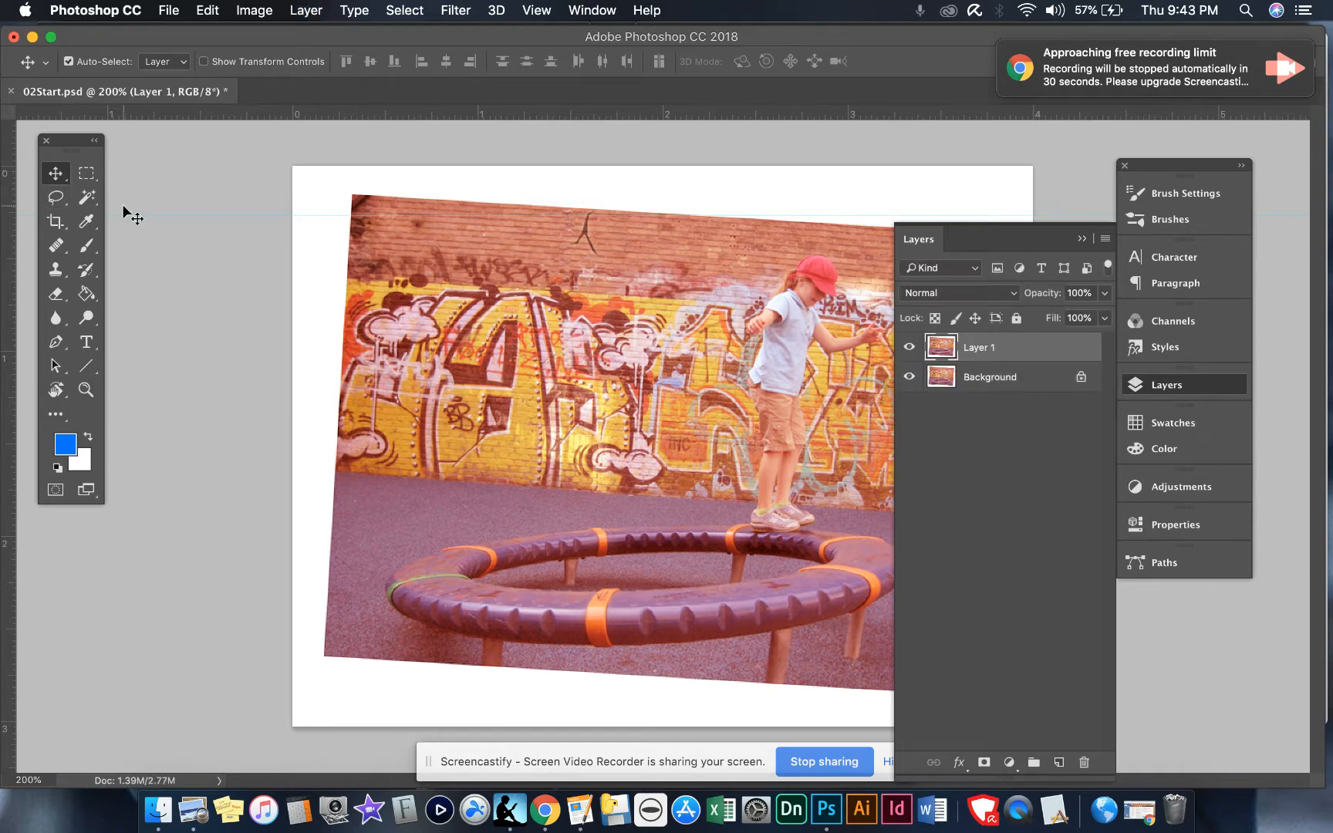
{"action": "key", "text": "super+t"}
{"action": "left_click_drag", "start_coordinate": [256, 146], "coordinate": [249, 181]}
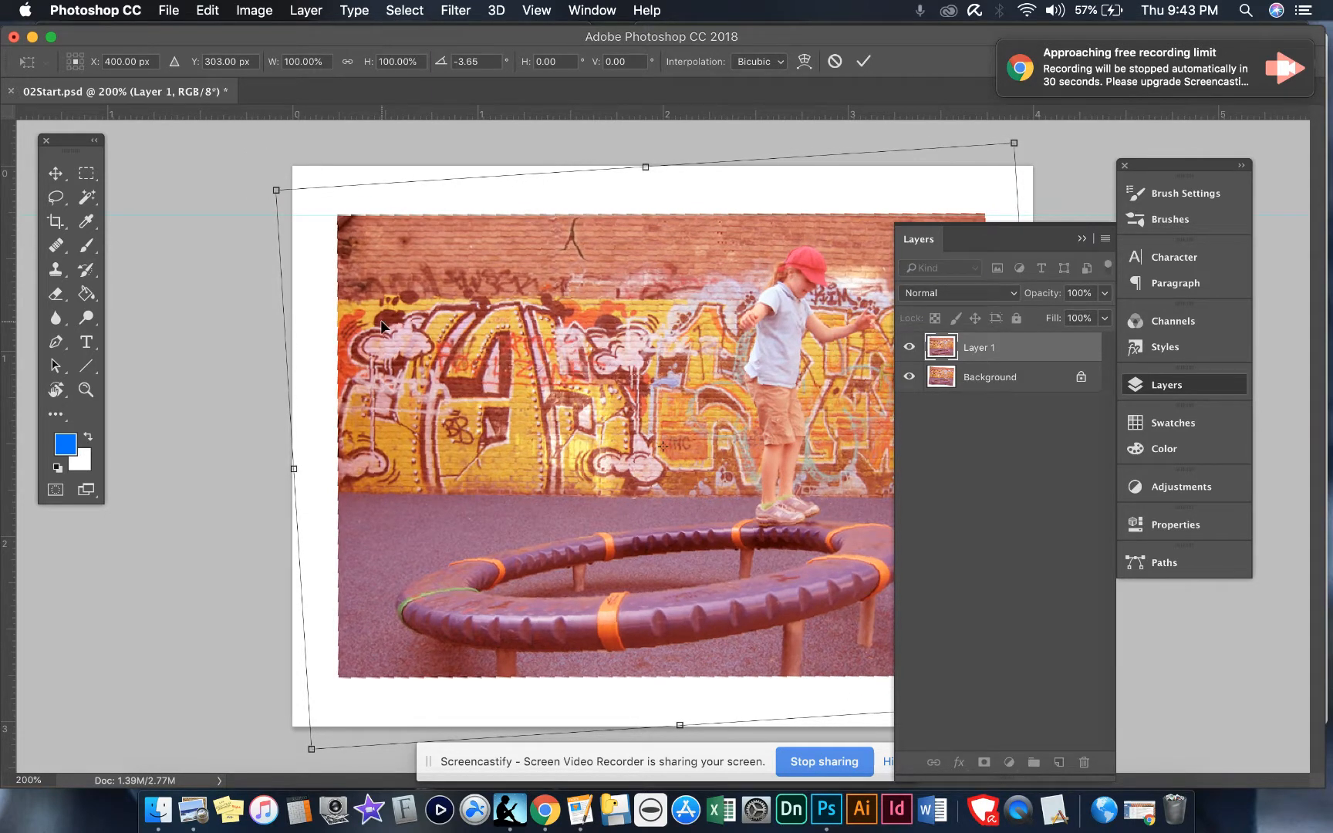
{"action": "key", "text": "Return"}
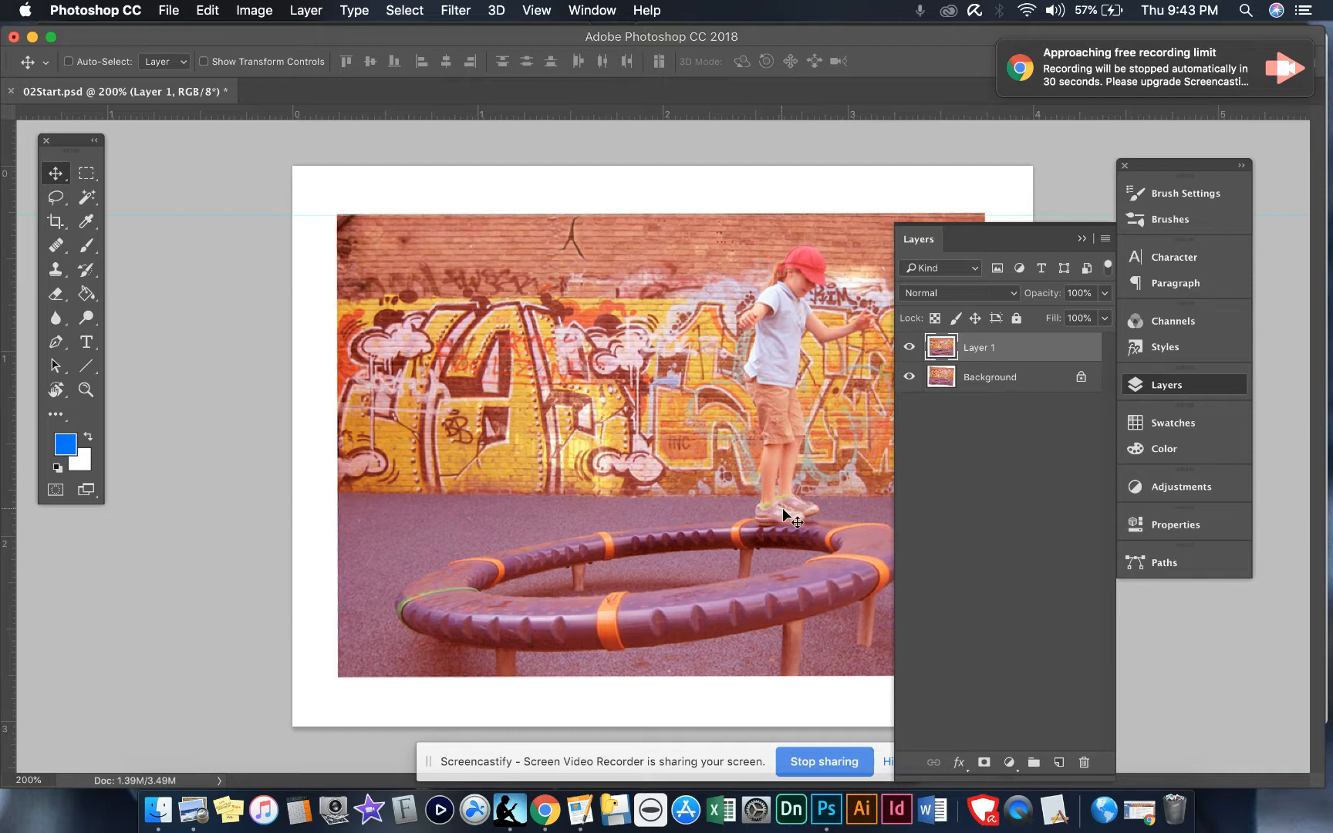
{"action": "left_click", "coordinate": [1157, 388]}
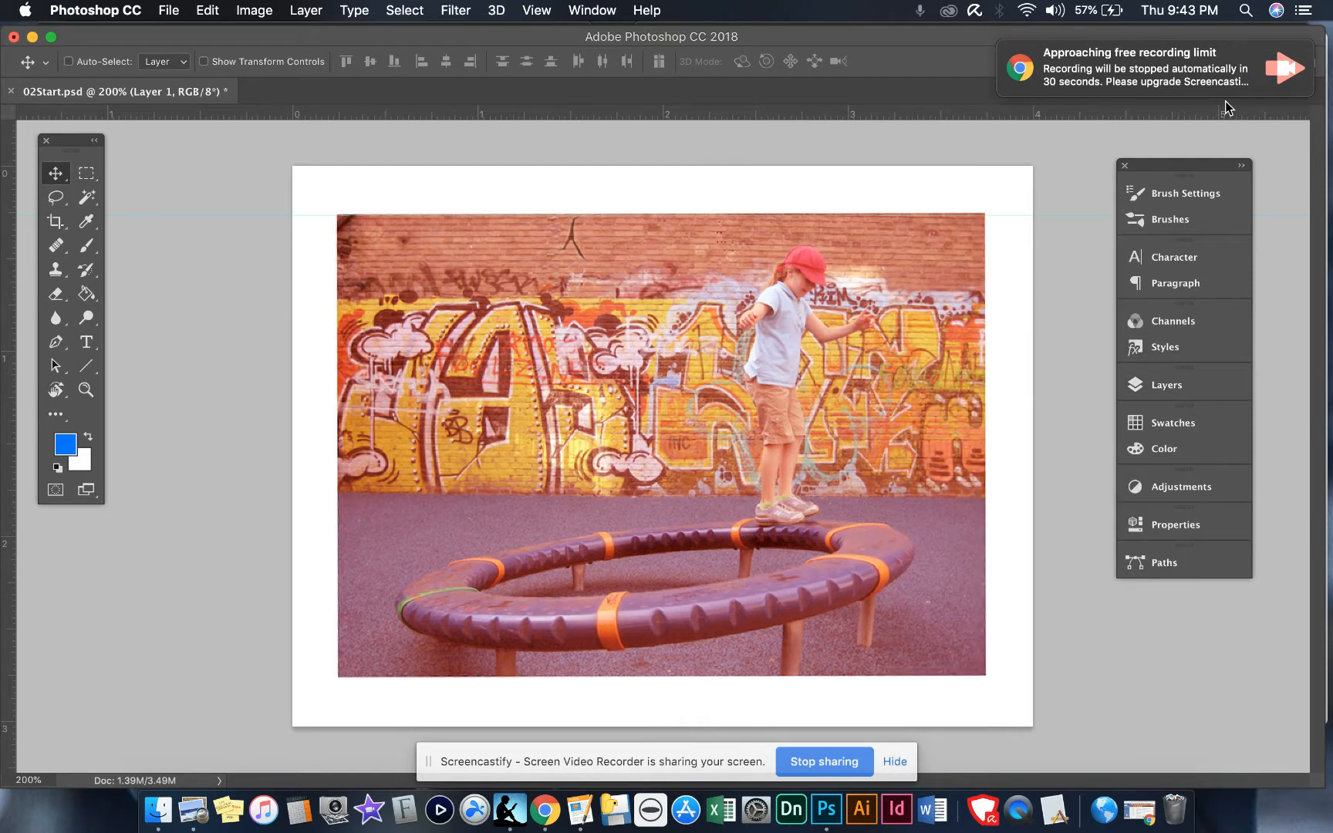